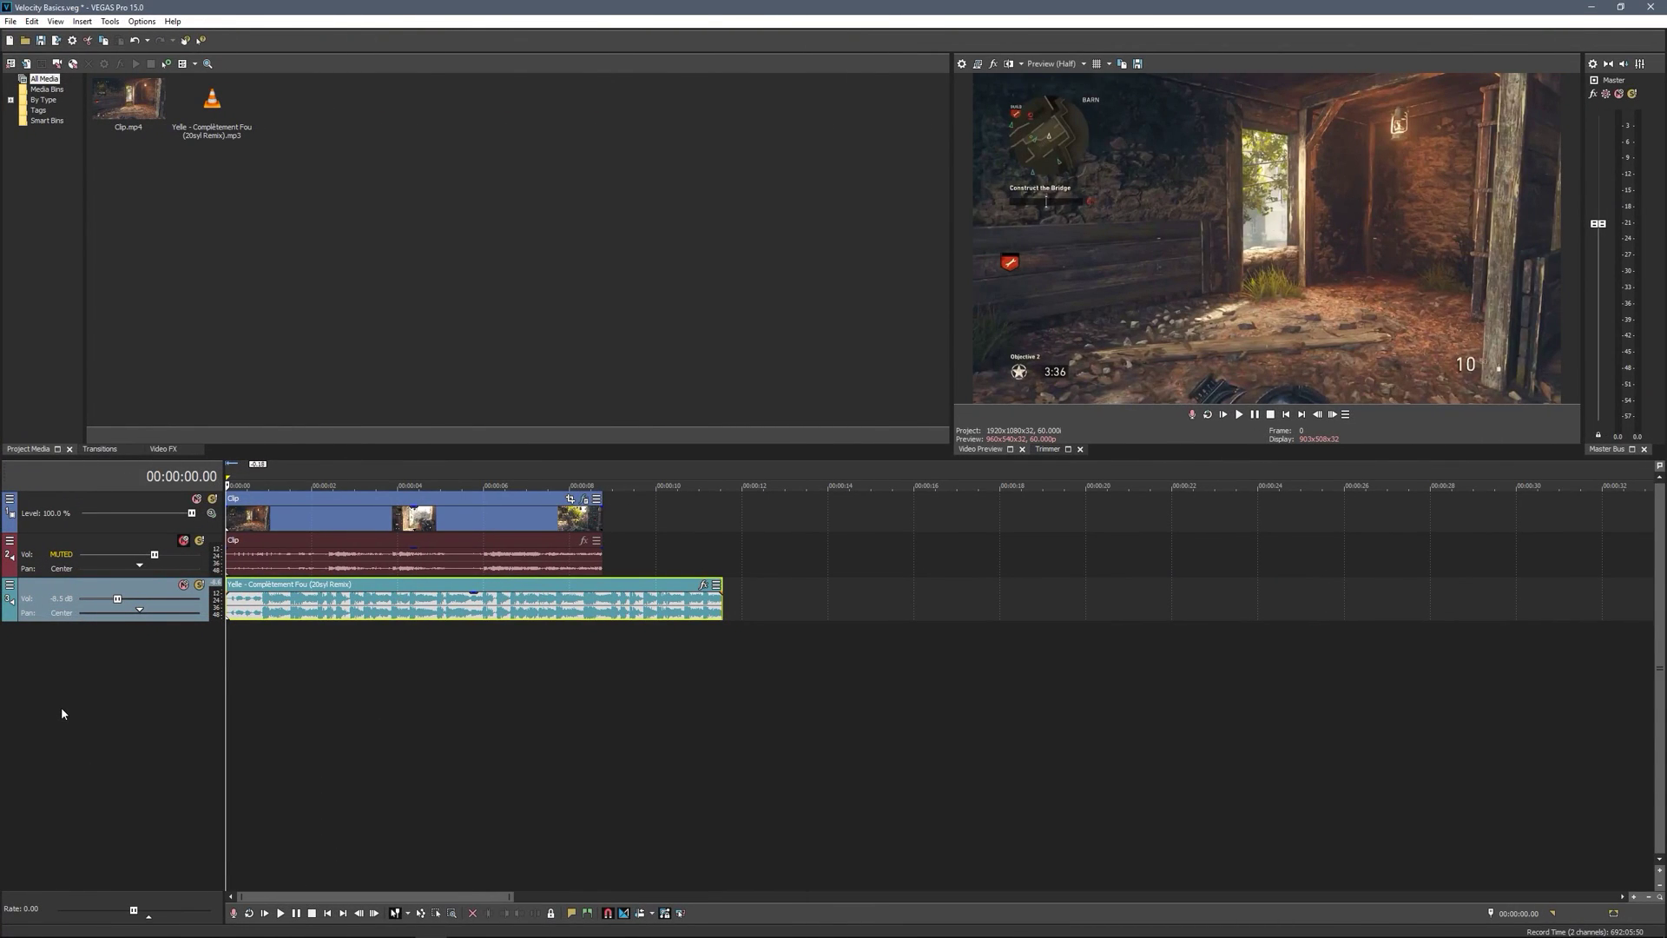
Preview the gameplay clip at about 3.5, 2.3 and 1.2 seconds
click(298, 519)
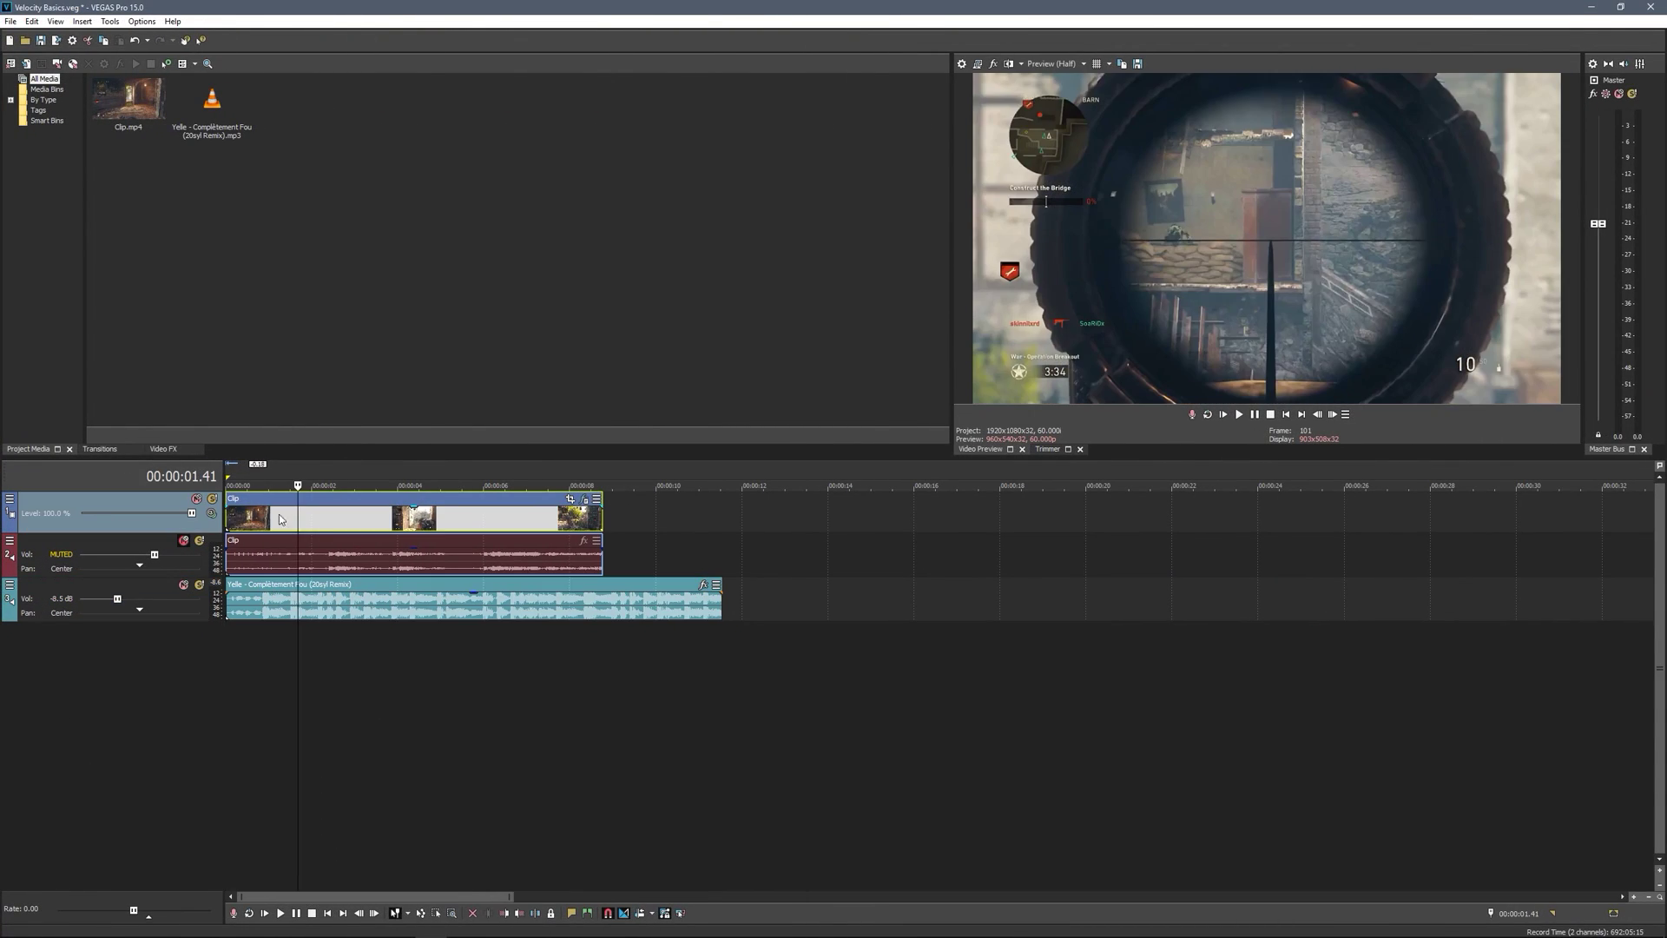
click(393, 520)
click(404, 618)
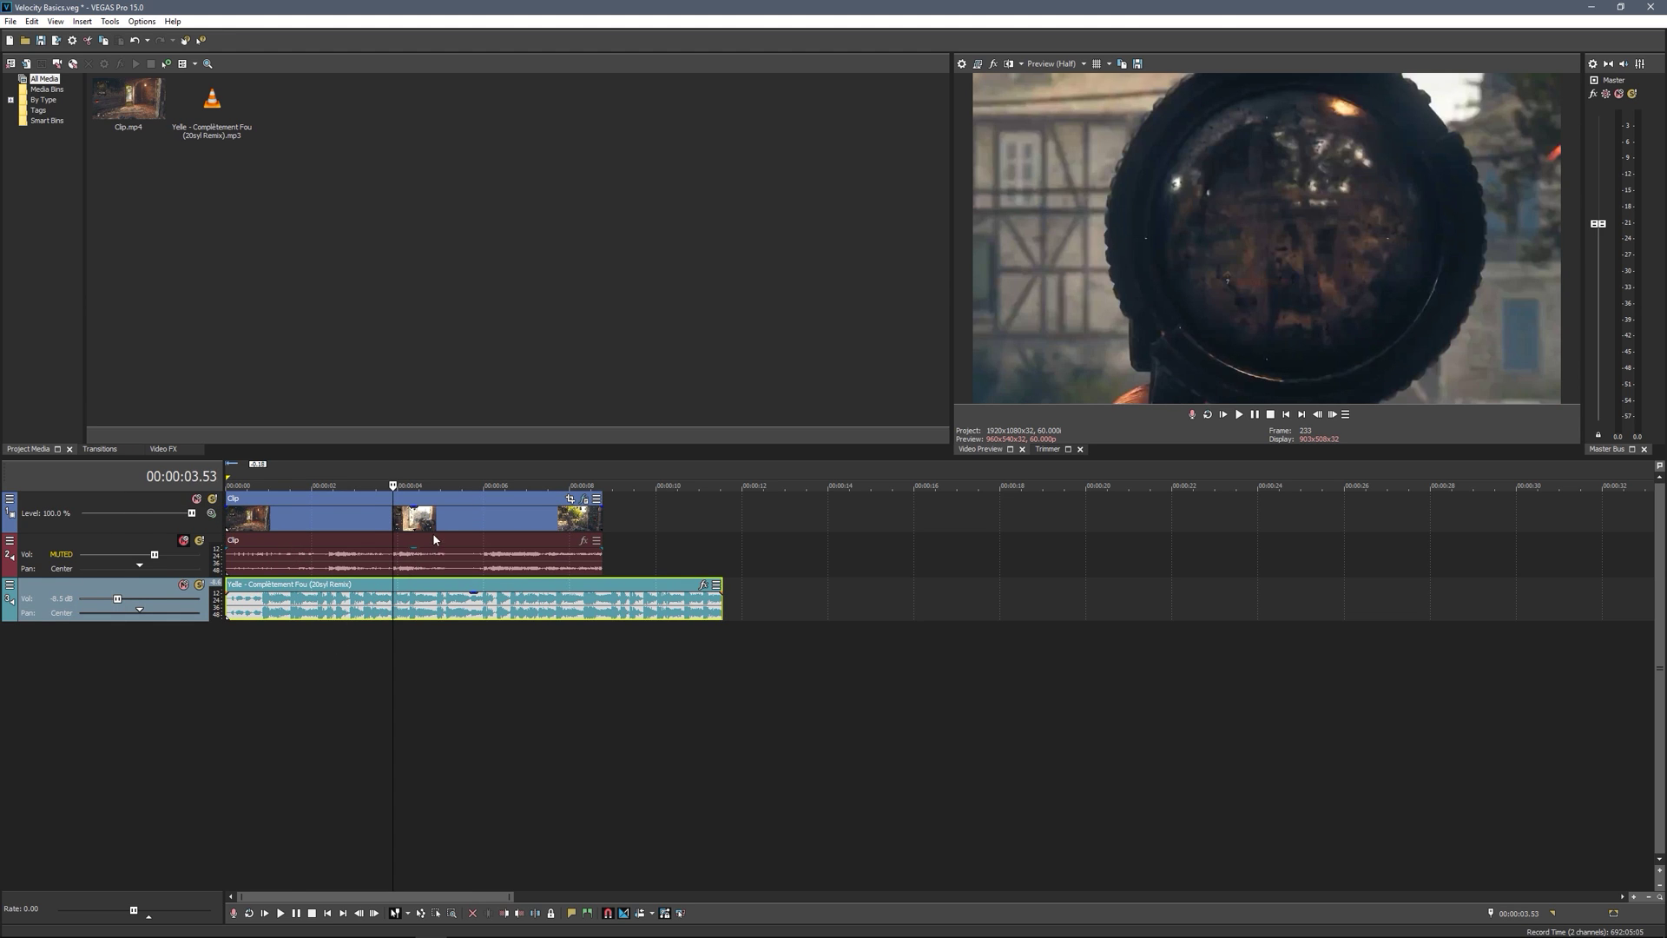
click(334, 517)
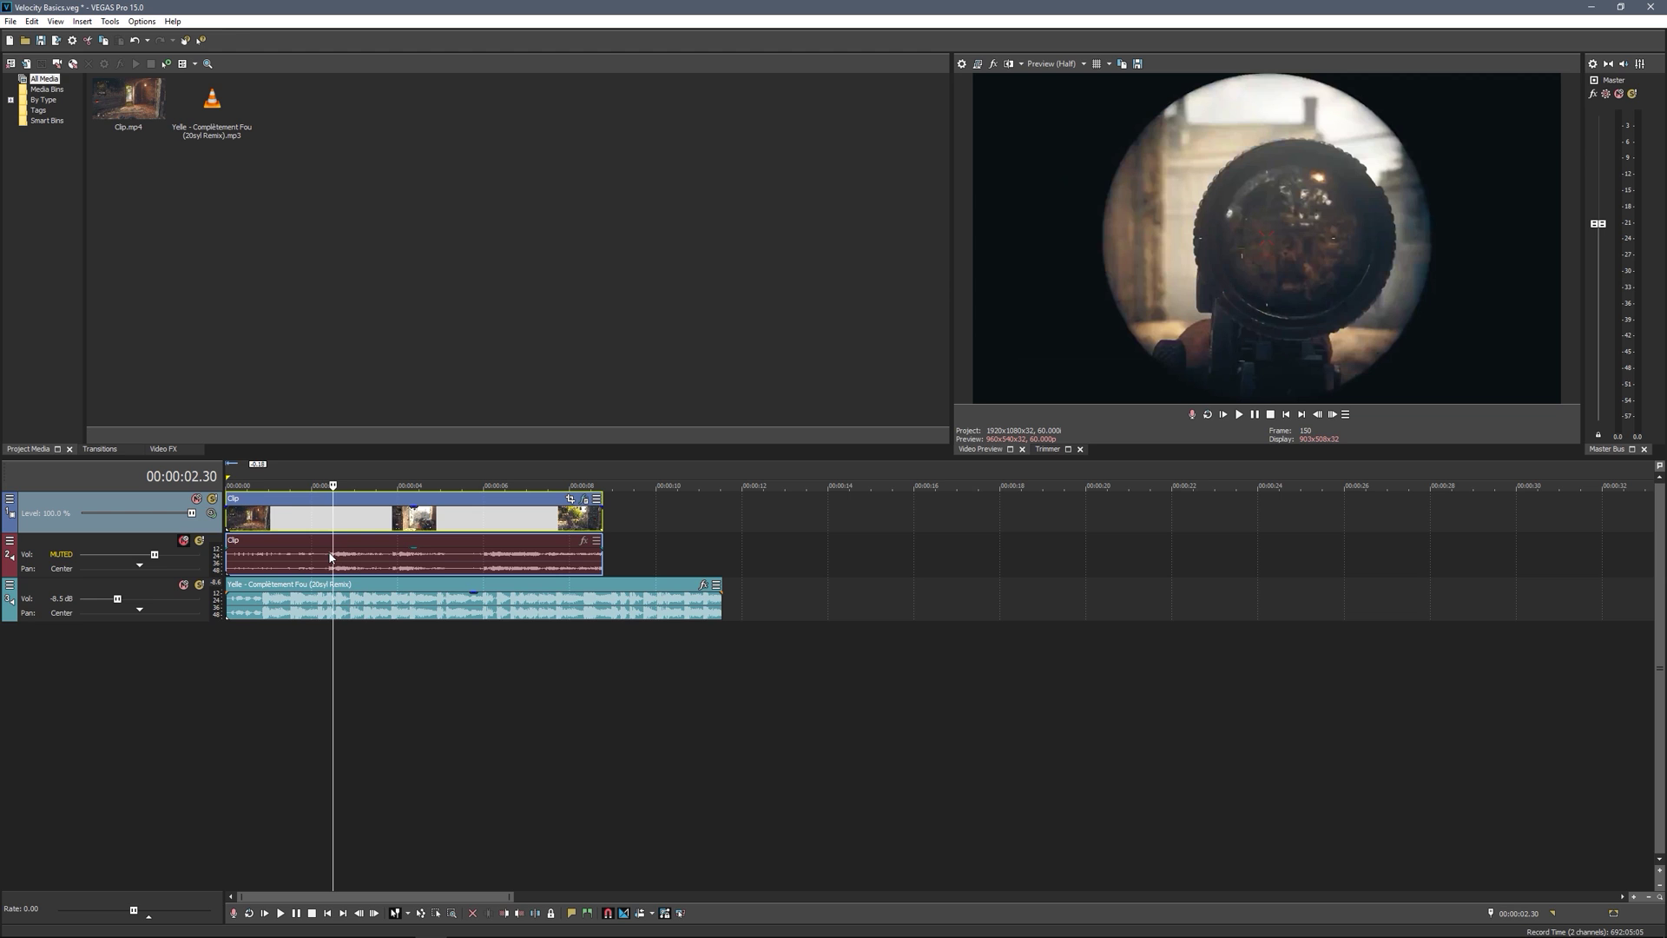
click(280, 515)
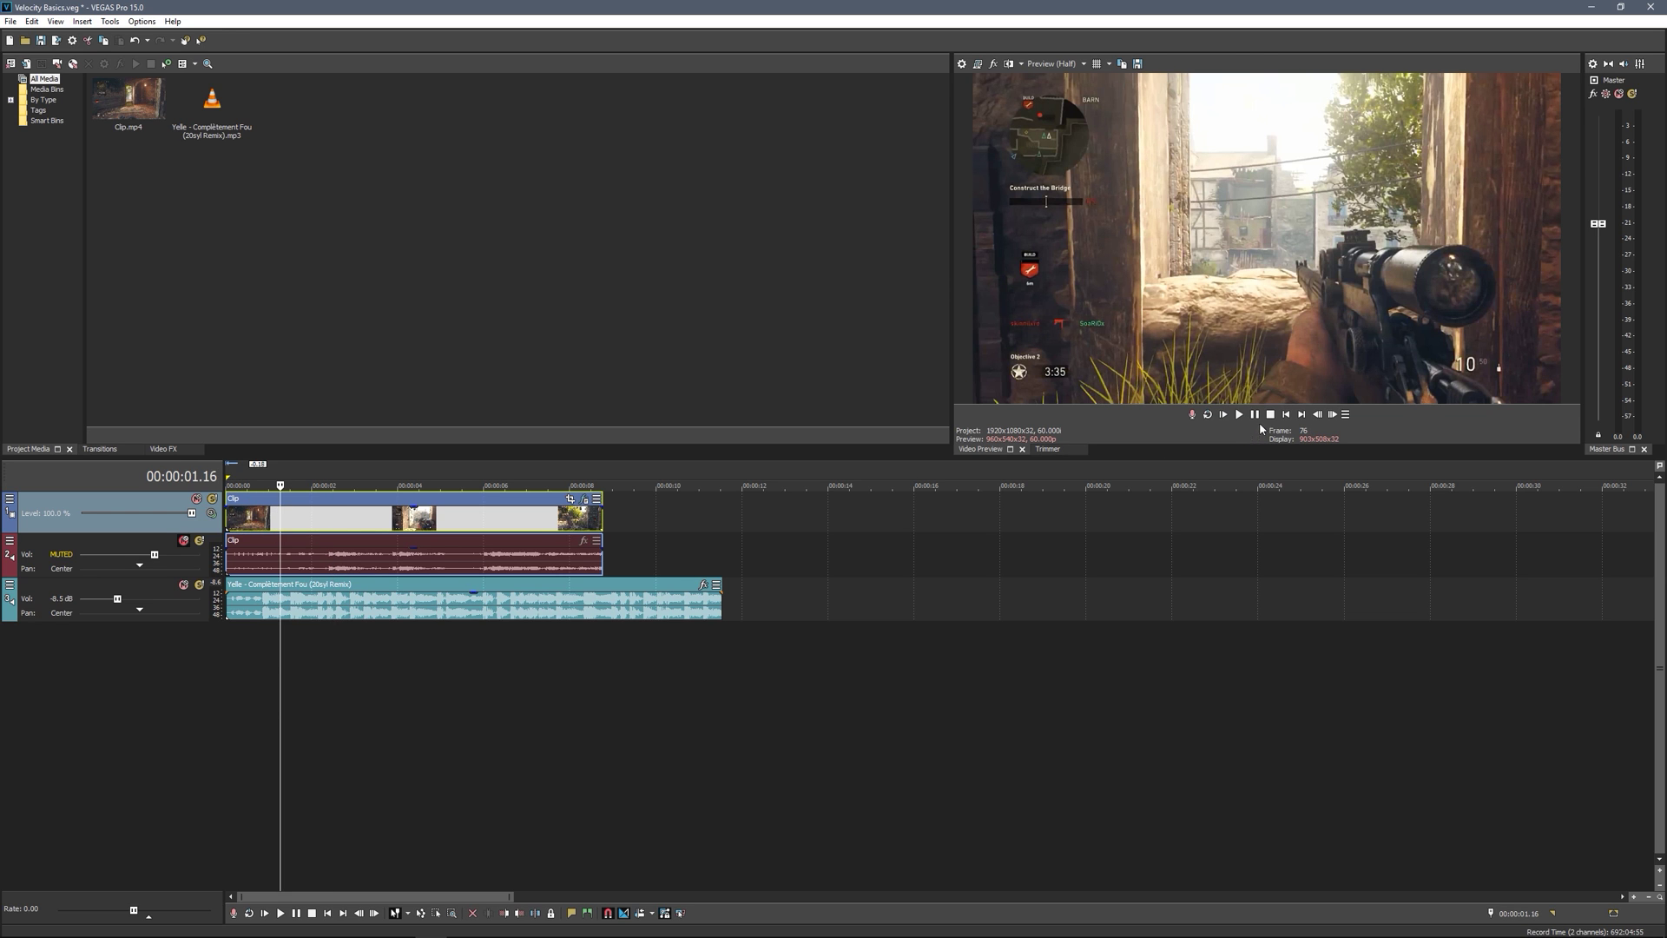
Mute the music track, play back the gameplay, then return to the project start
click(184, 586)
click(1239, 414)
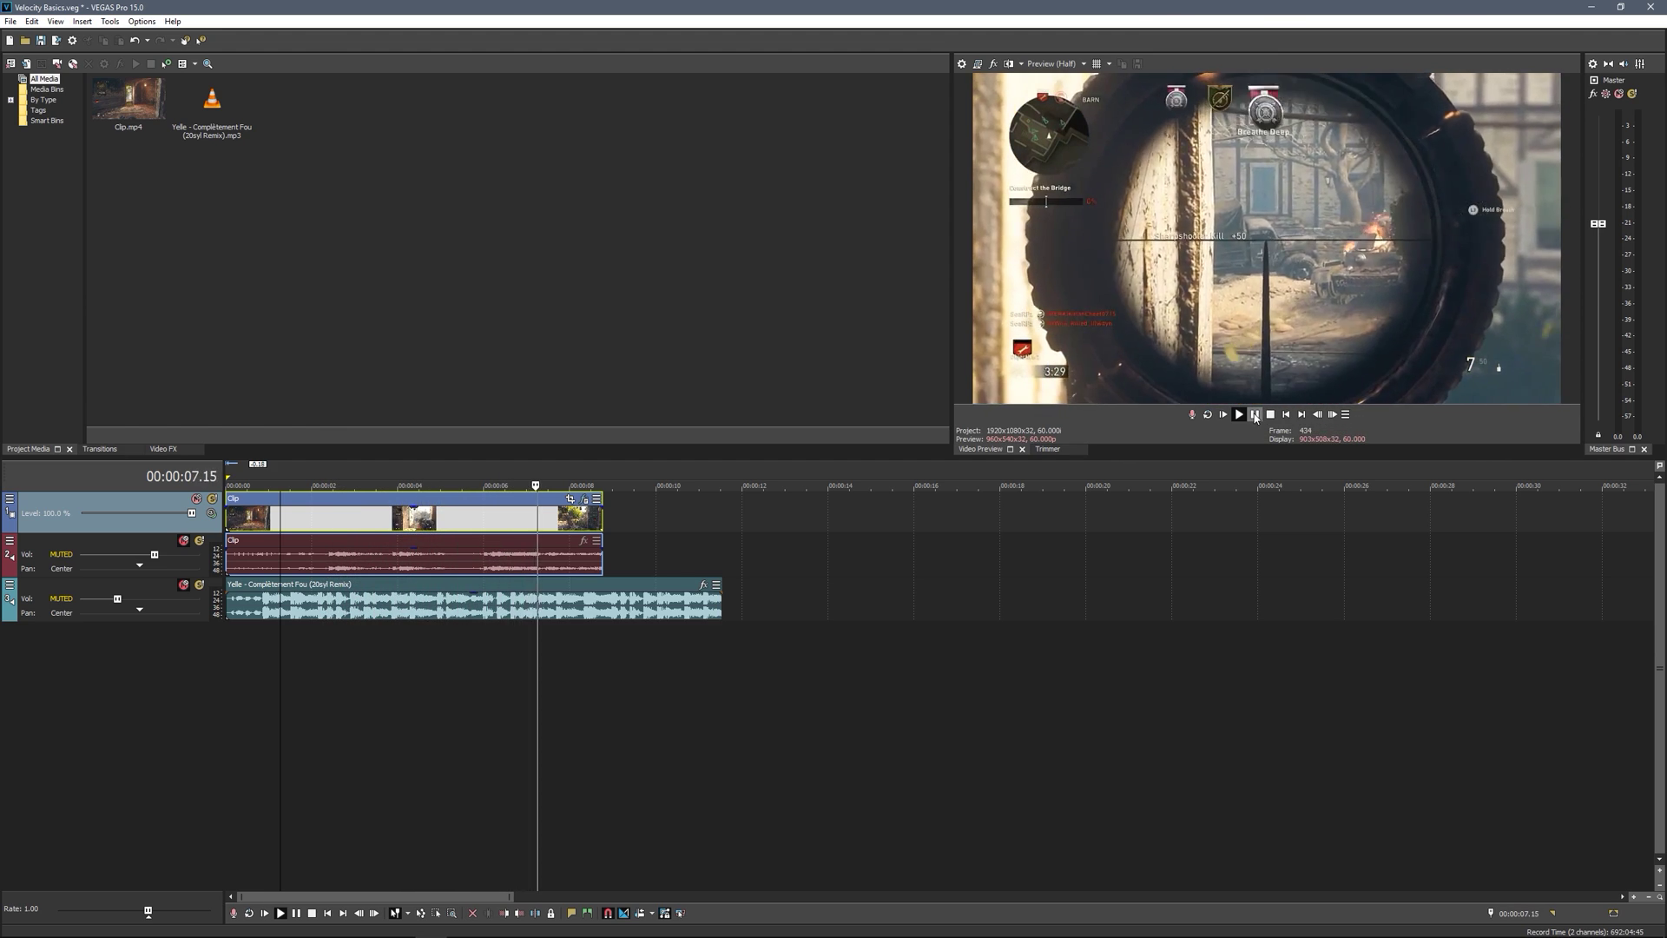
click(1255, 416)
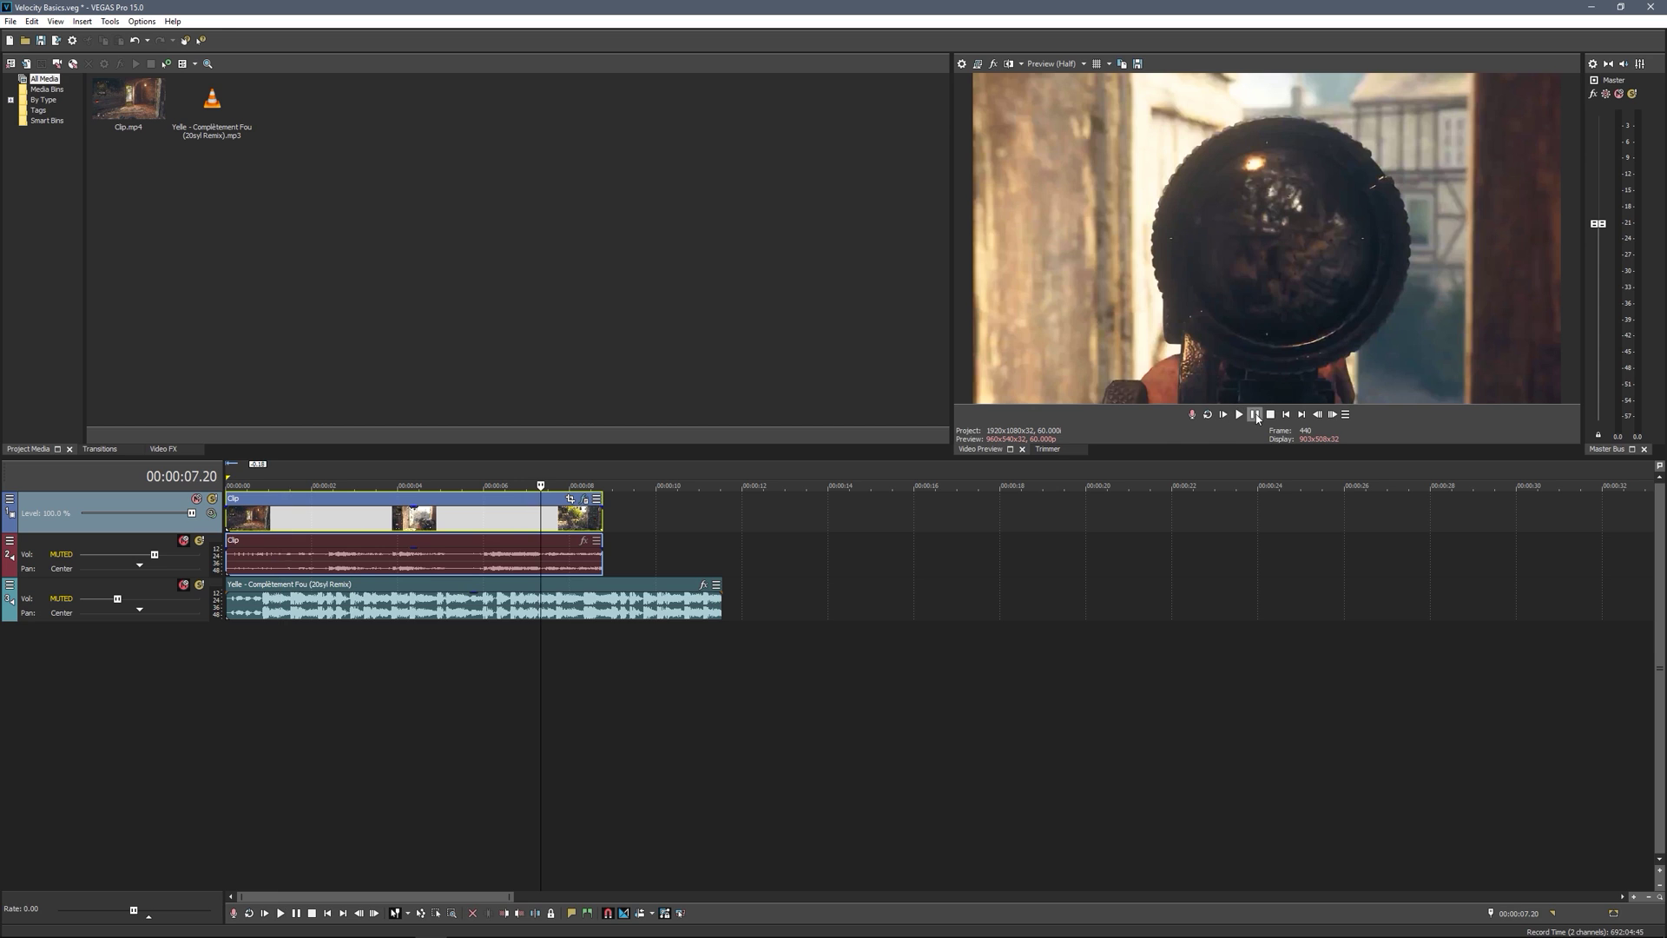
click(330, 556)
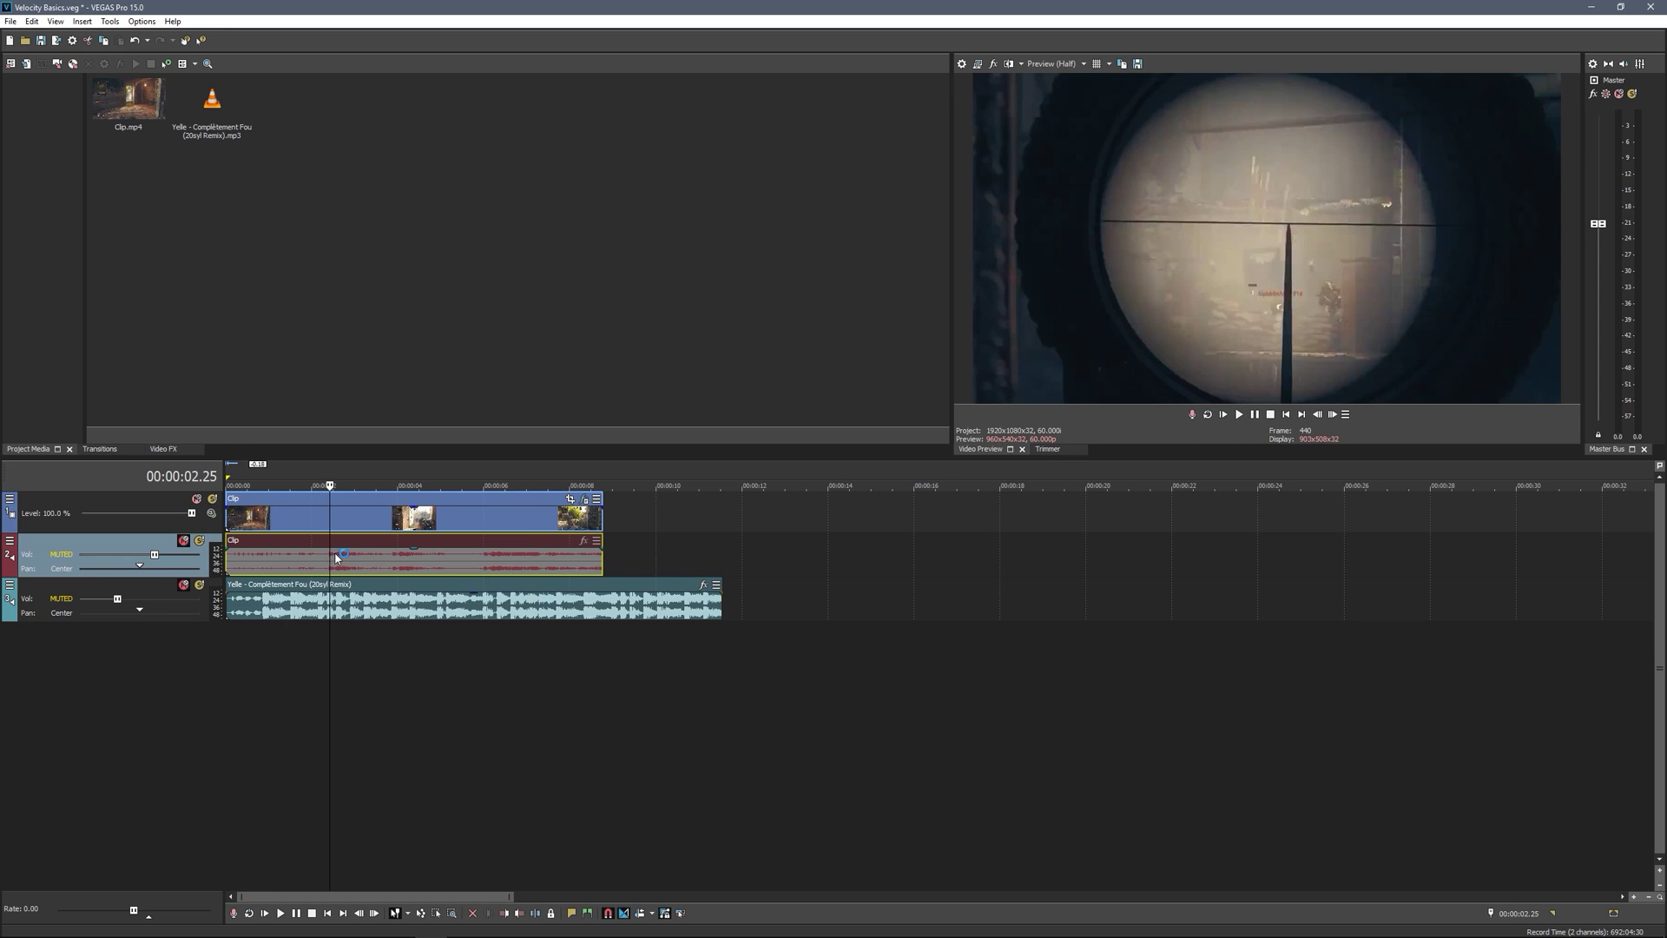
click(382, 556)
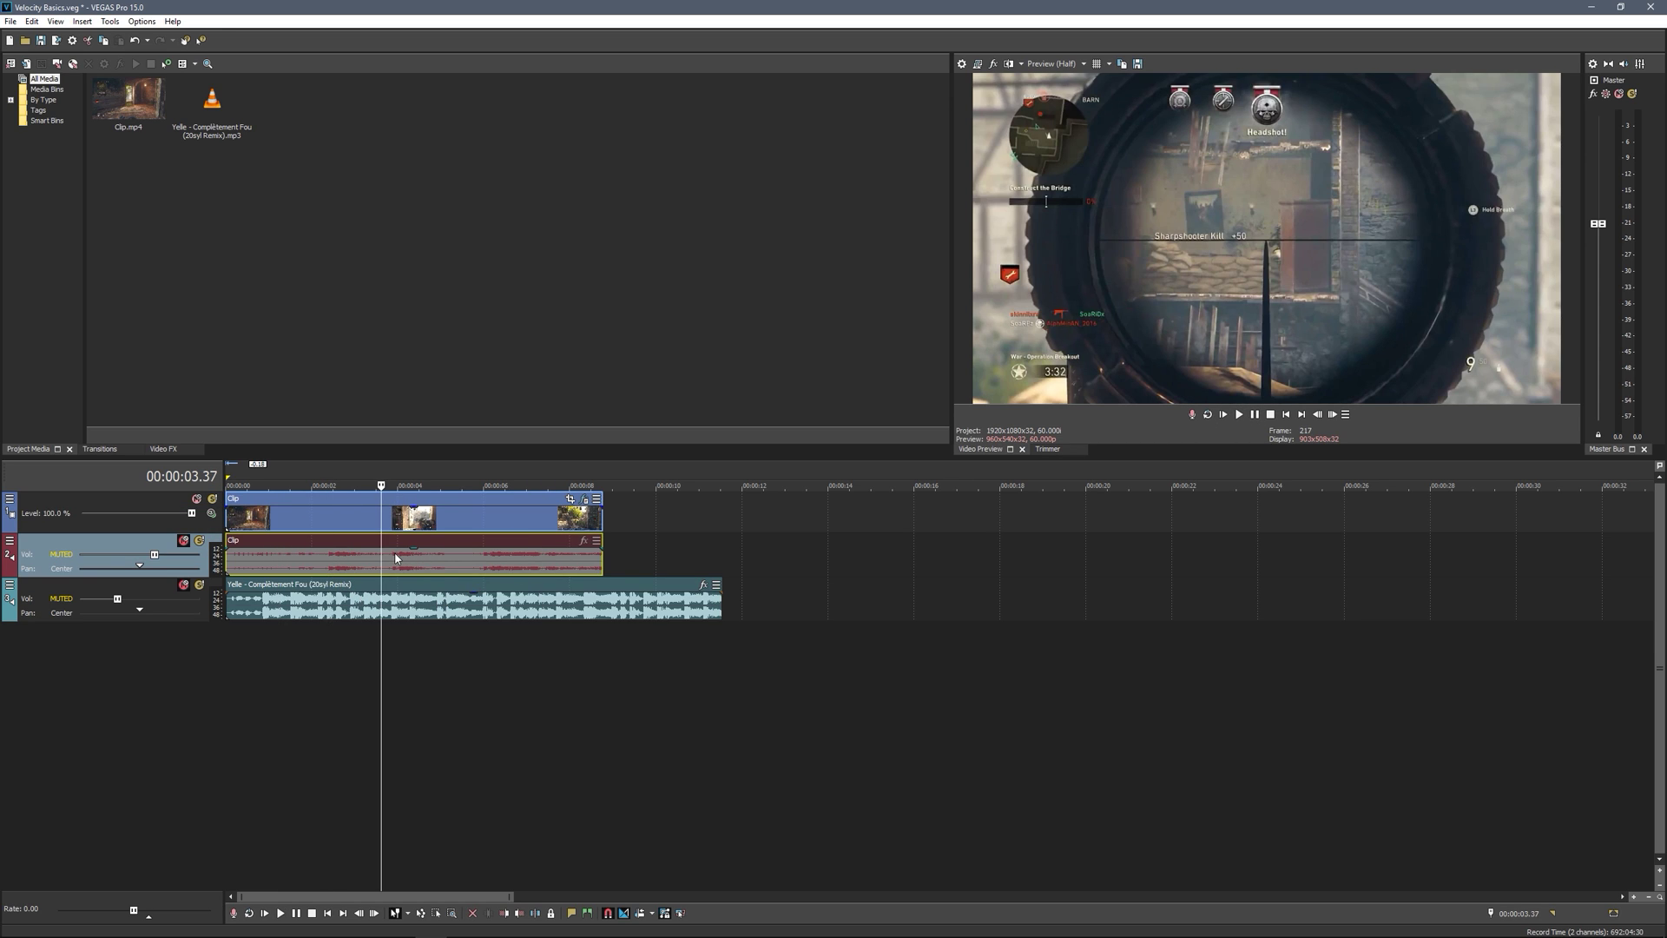
click(323, 606)
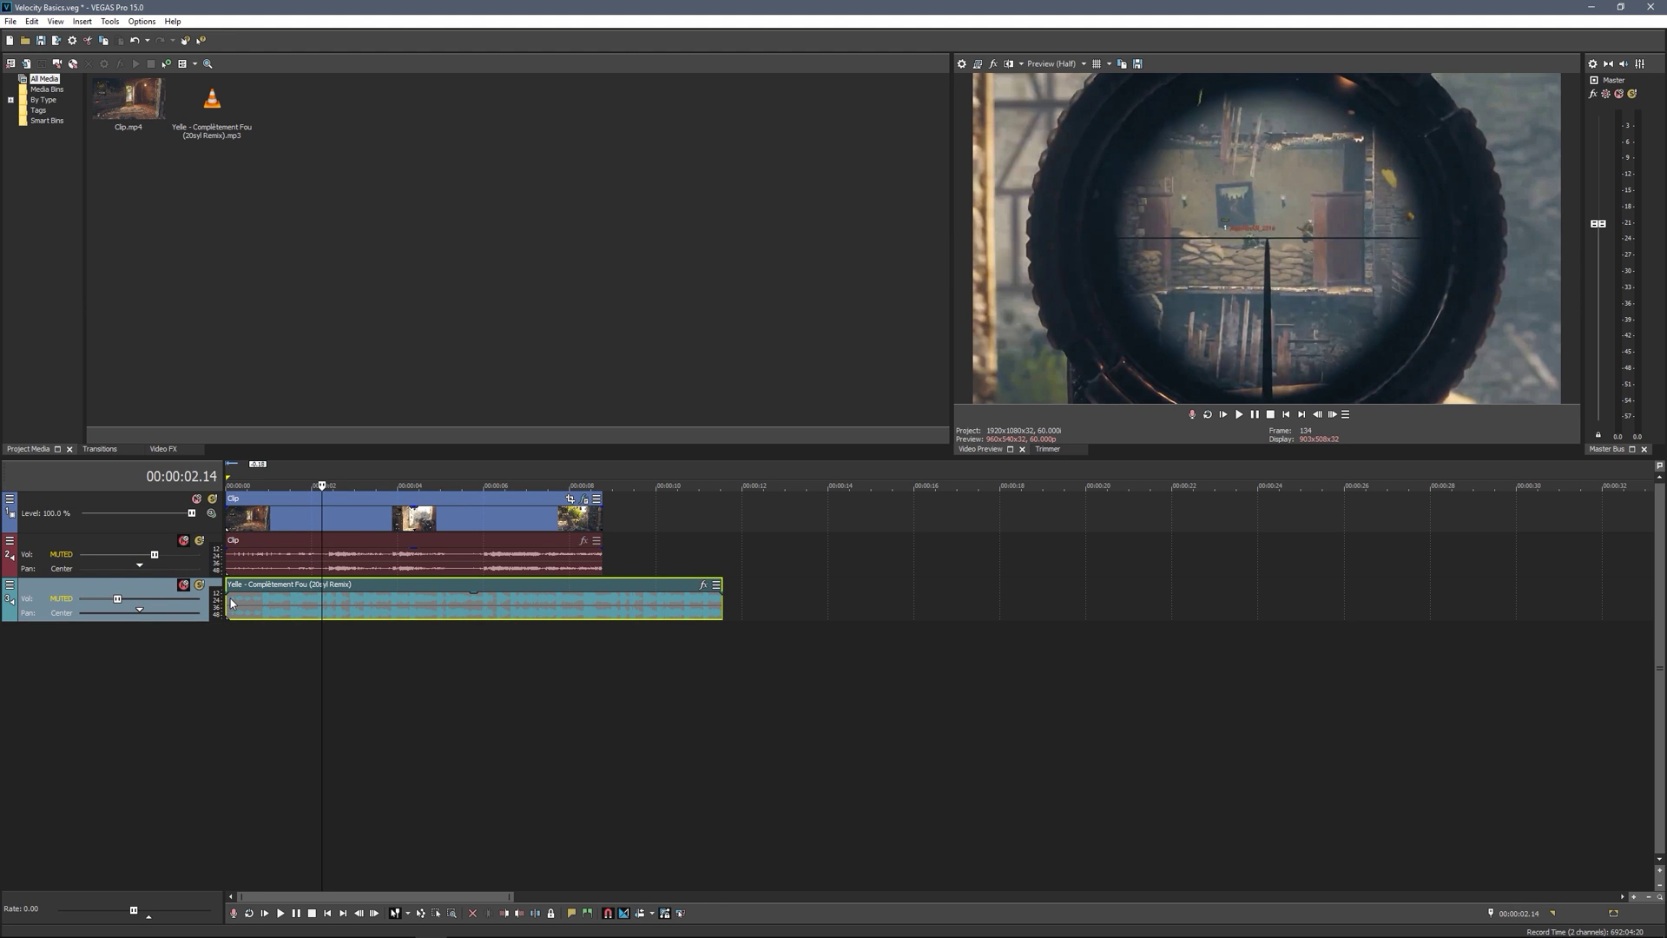
click(229, 603)
Unmute the music track and play the song from about 0.5 seconds to catch the beat
drag(512, 897, 387, 878)
click(183, 584)
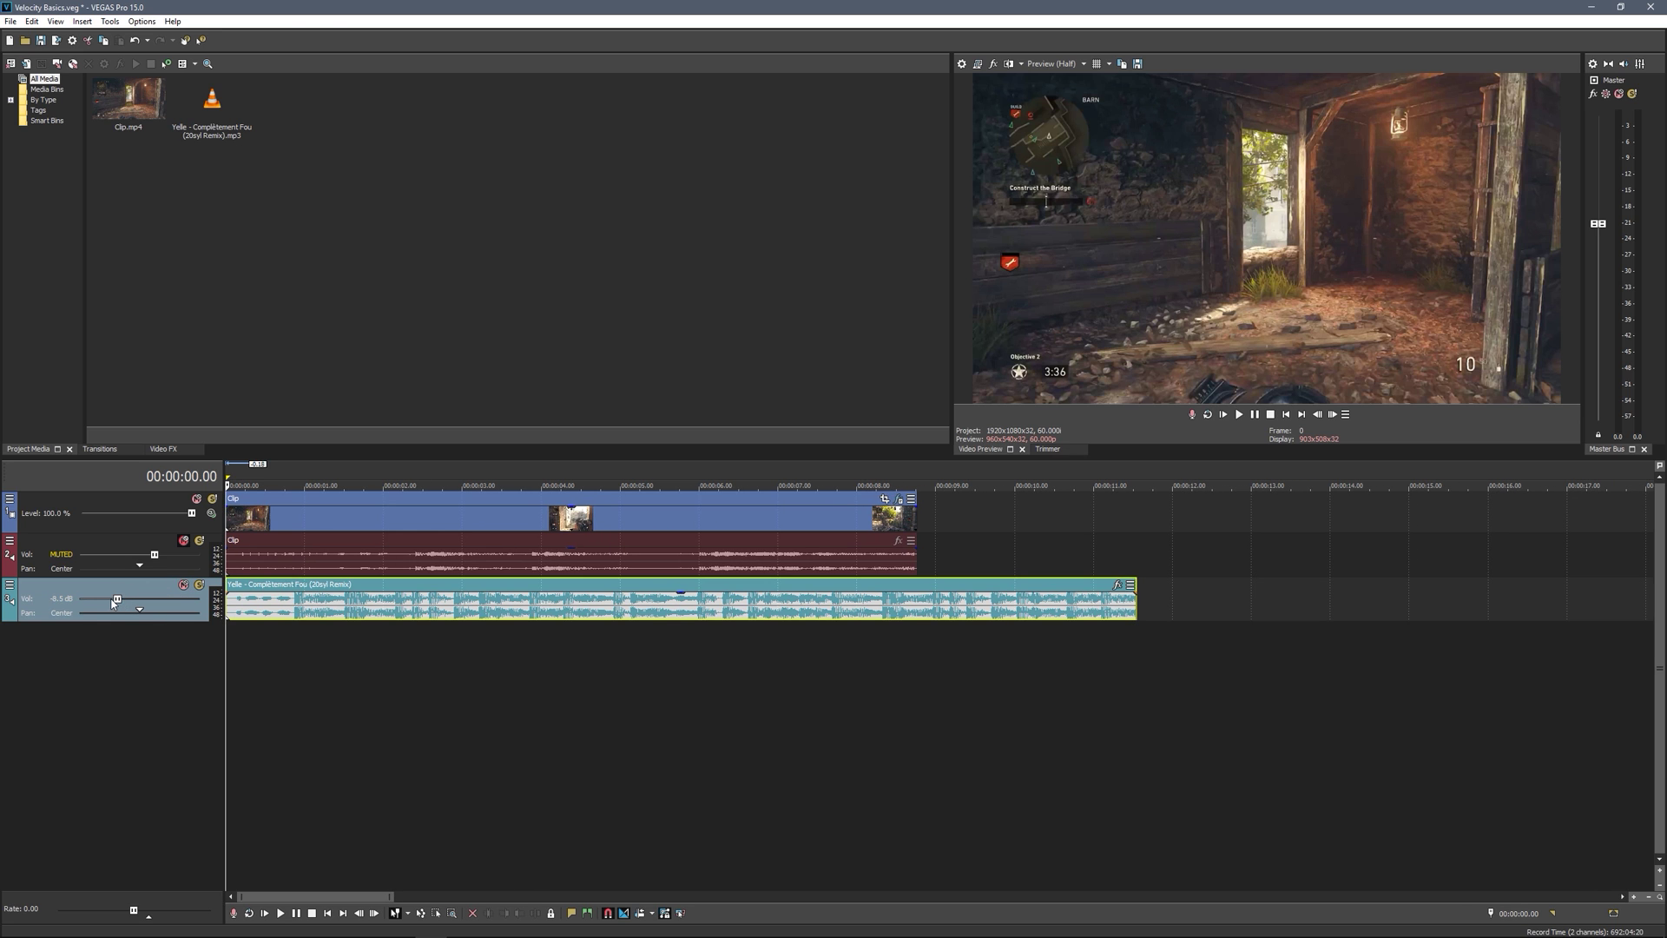
click(1239, 414)
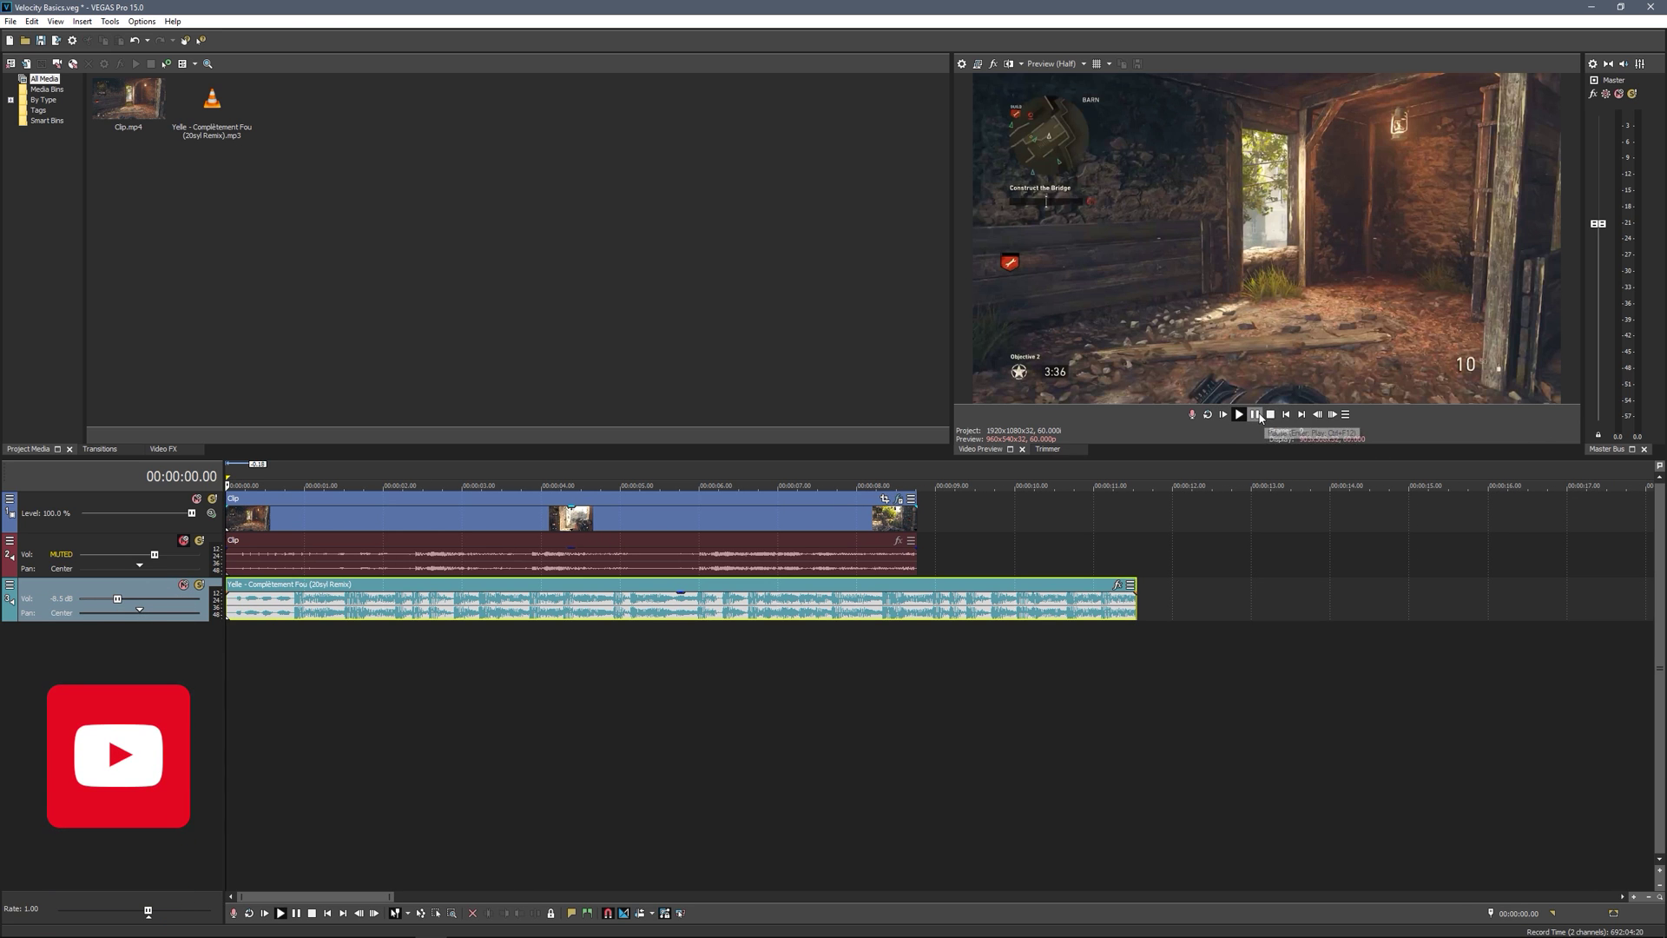
click(1255, 415)
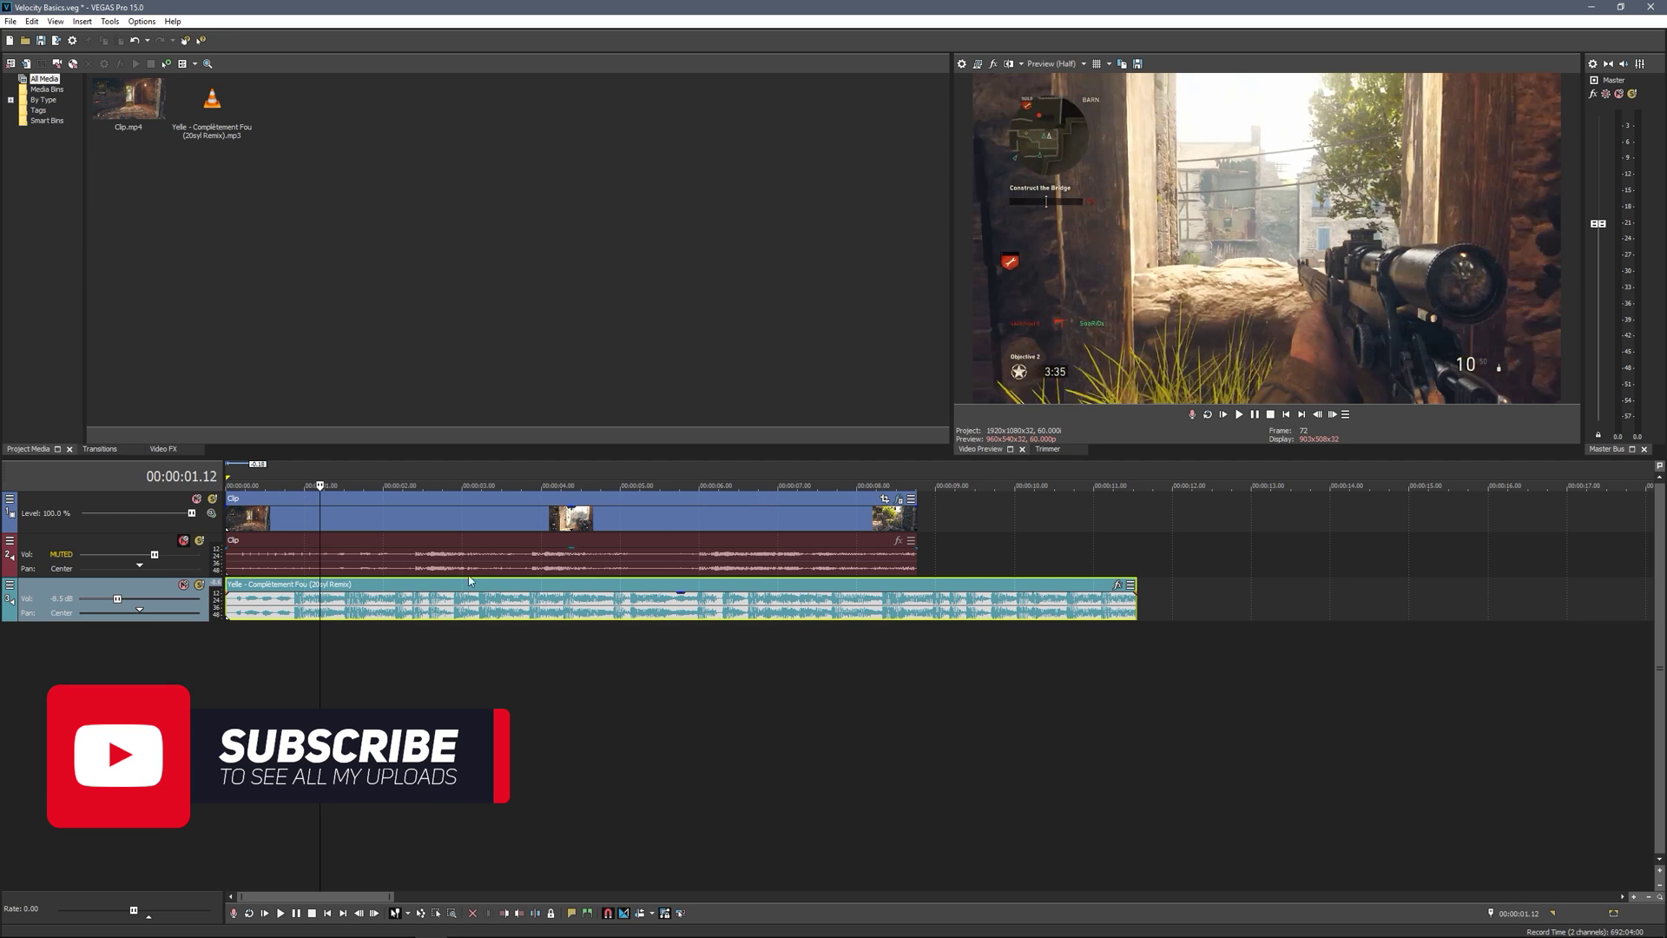
click(294, 609)
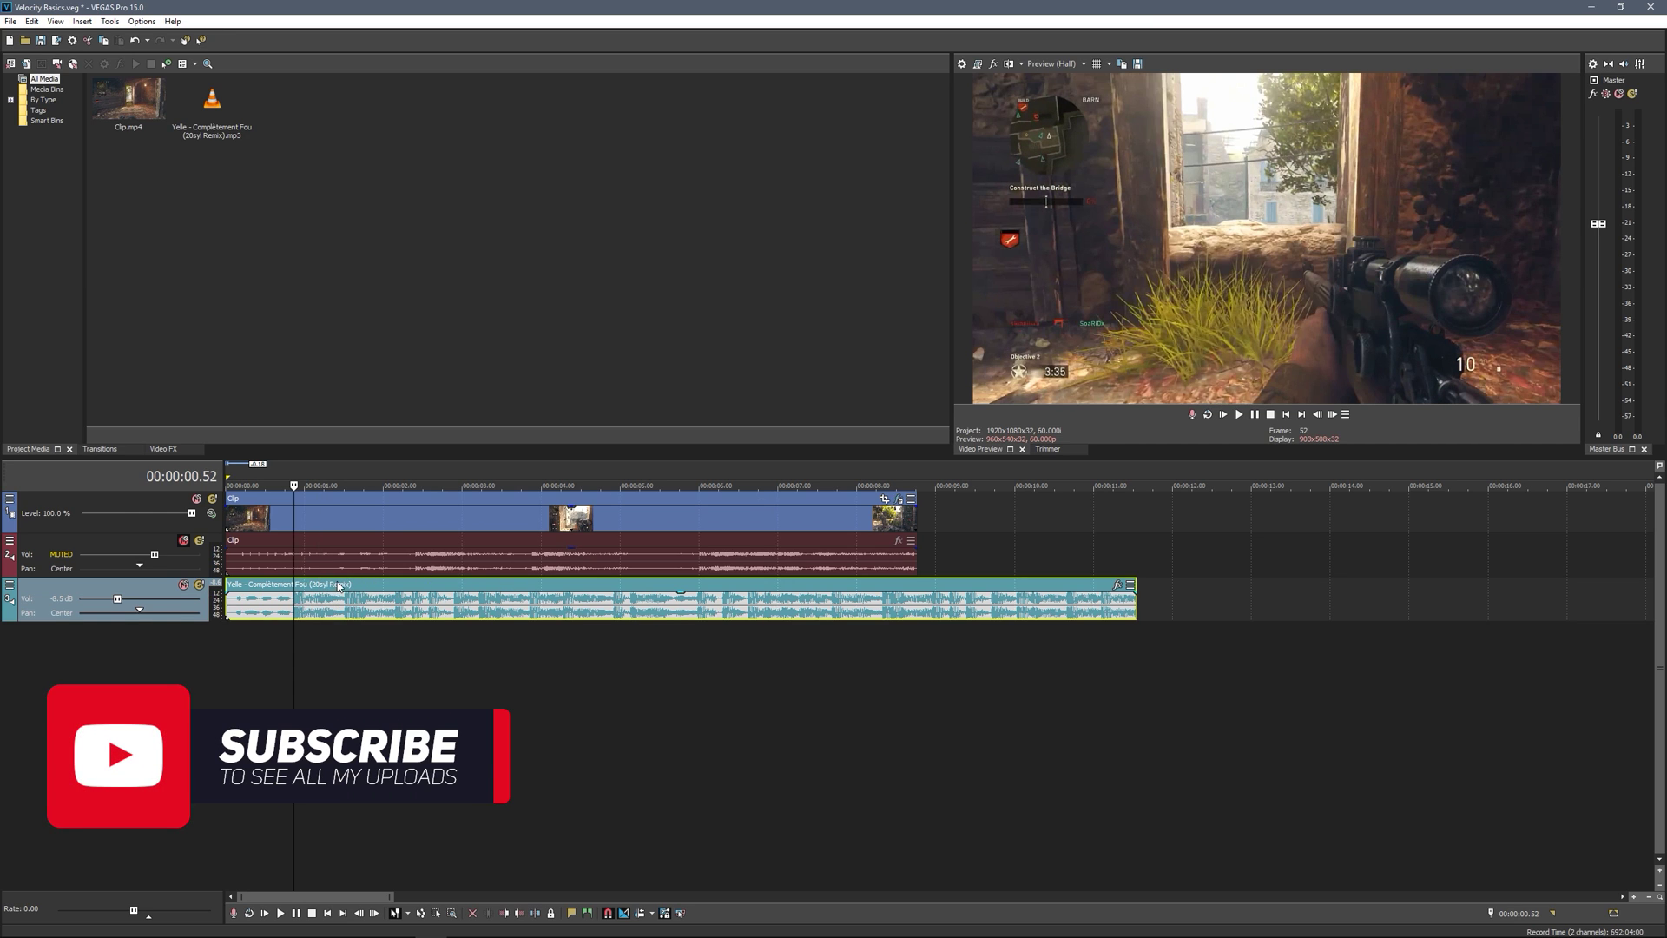
click(1239, 414)
key(space)
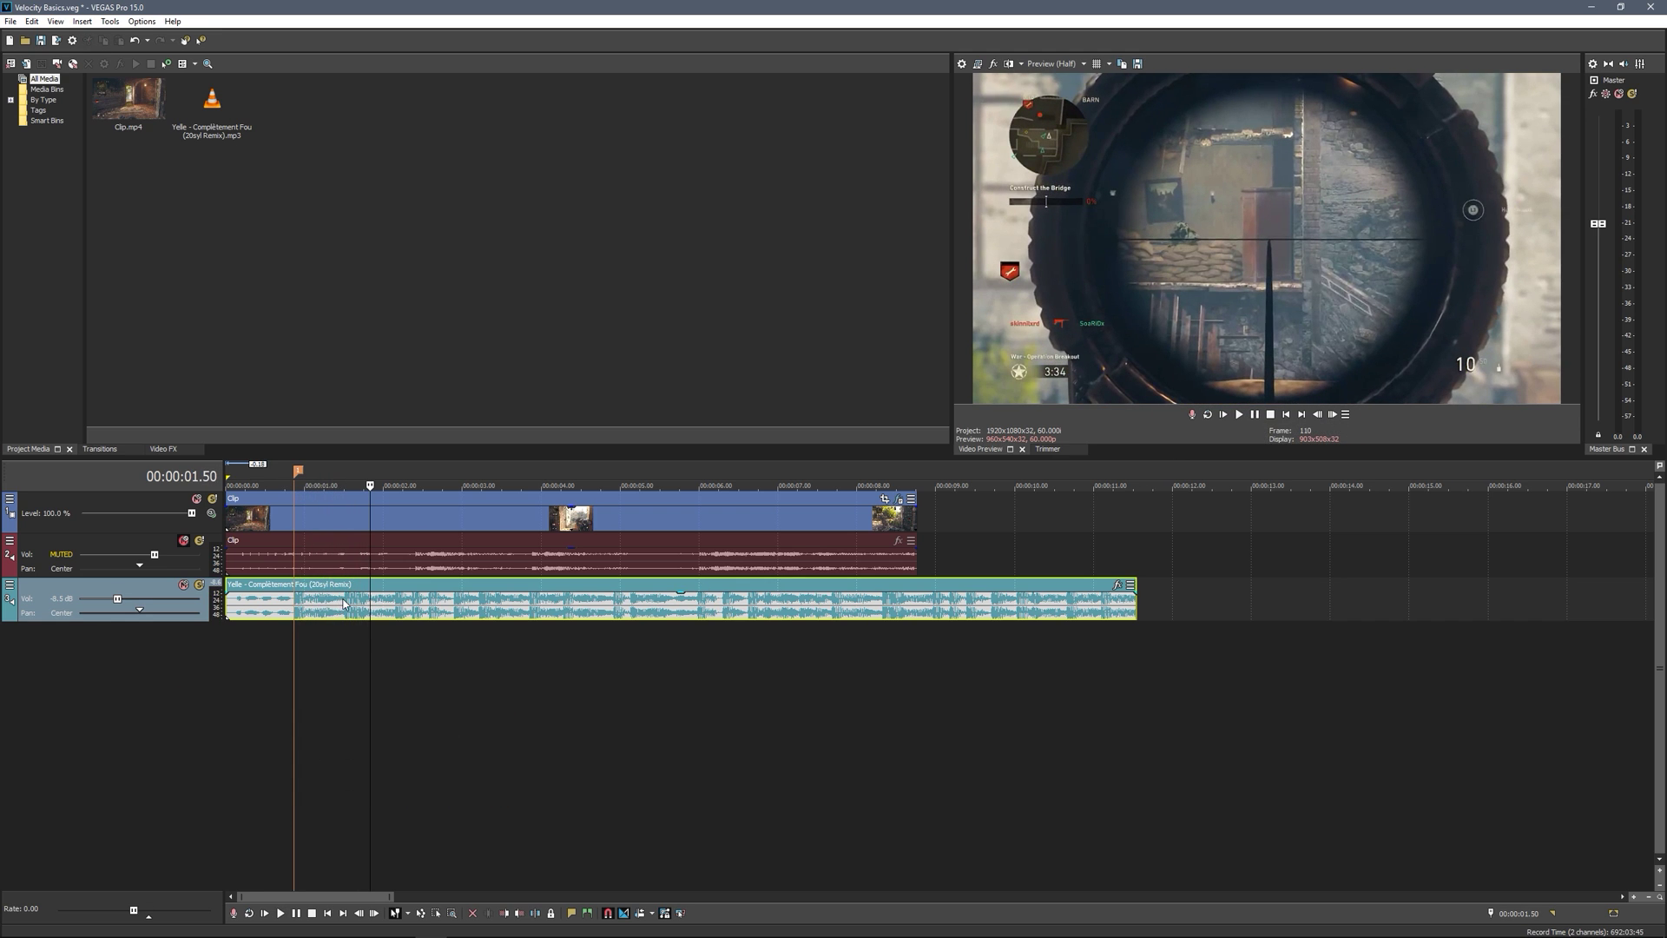
Replay the song from 1.3 seconds and near the start, leaving the playhead at about 2.24 seconds
click(347, 600)
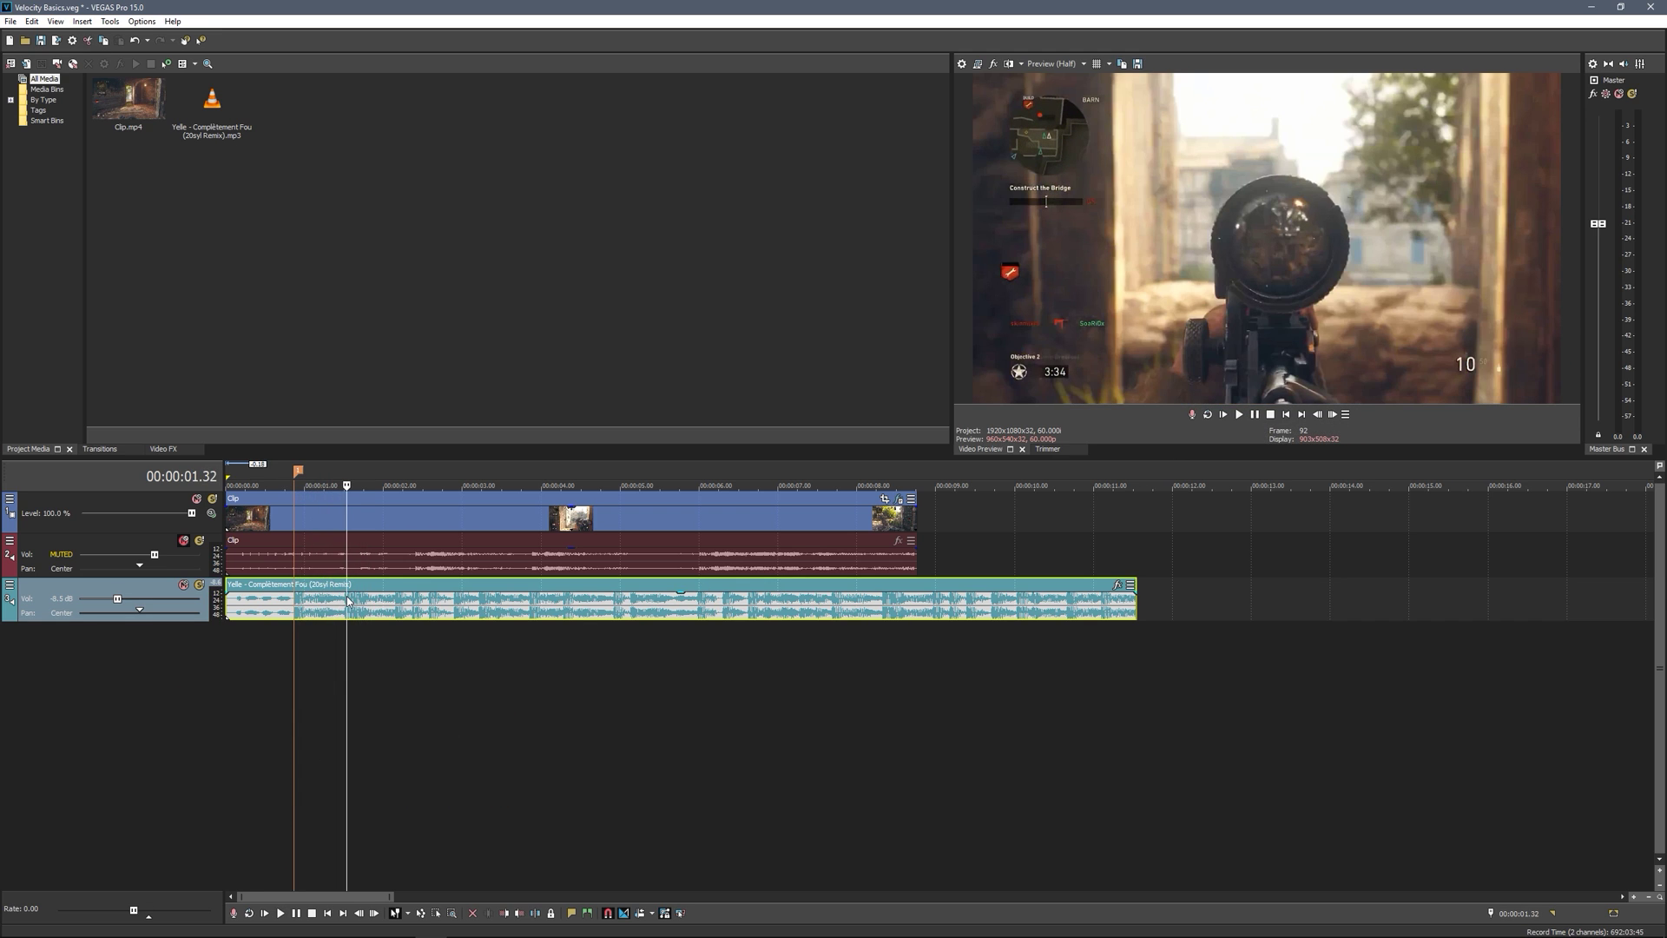
click(1239, 415)
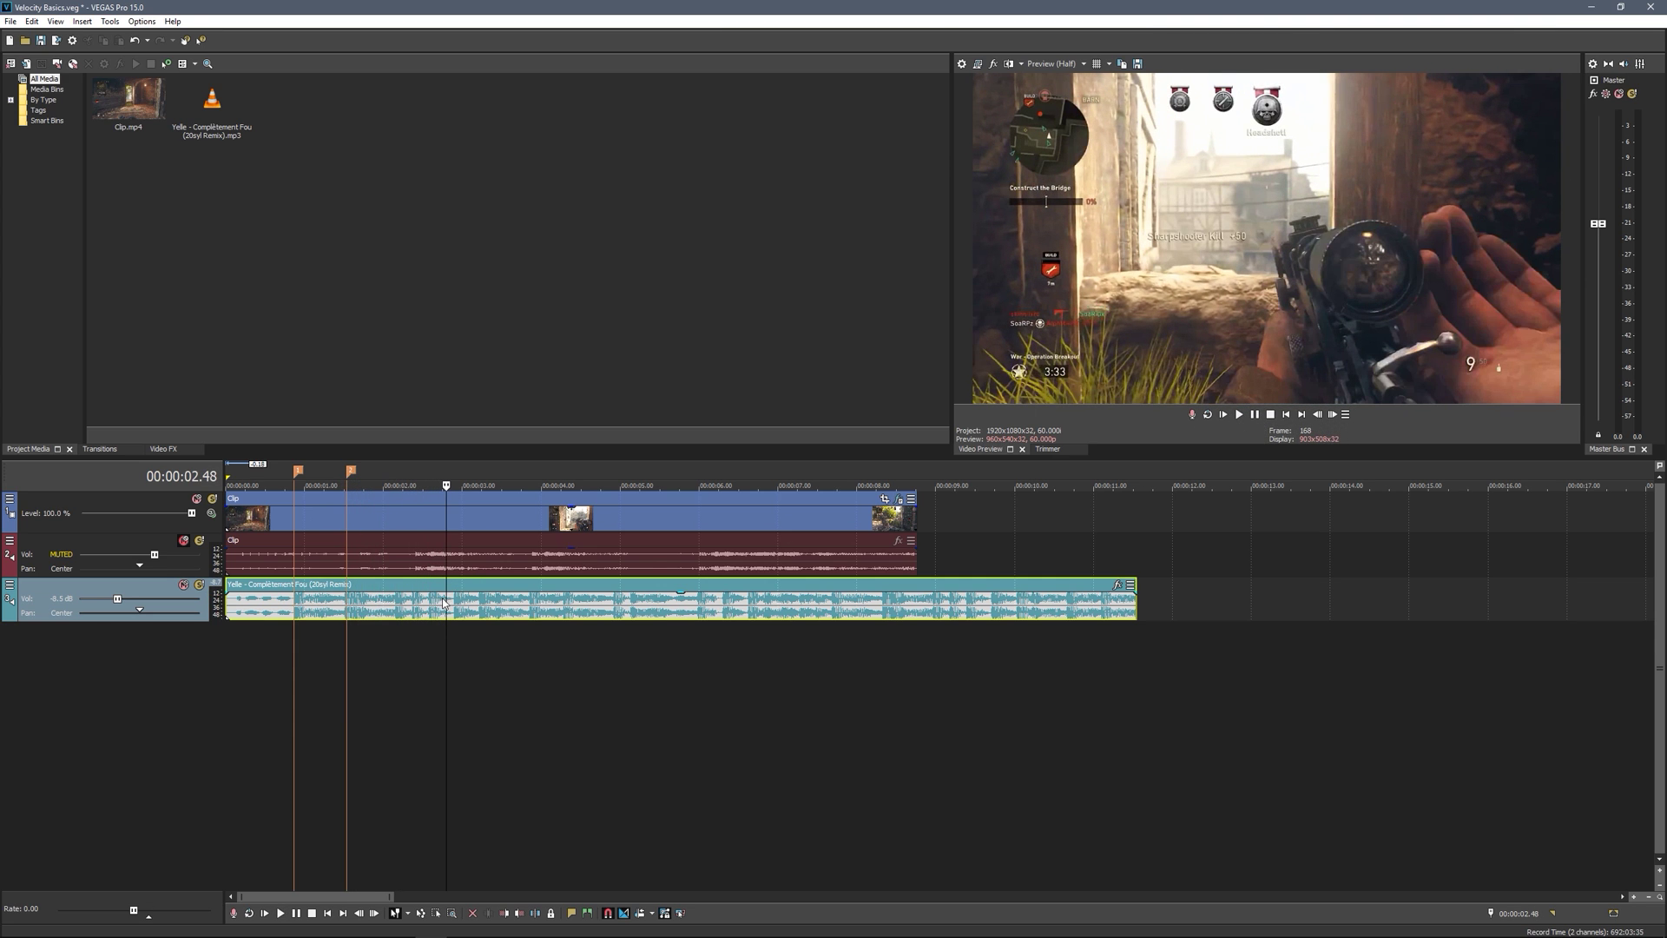
click(476, 612)
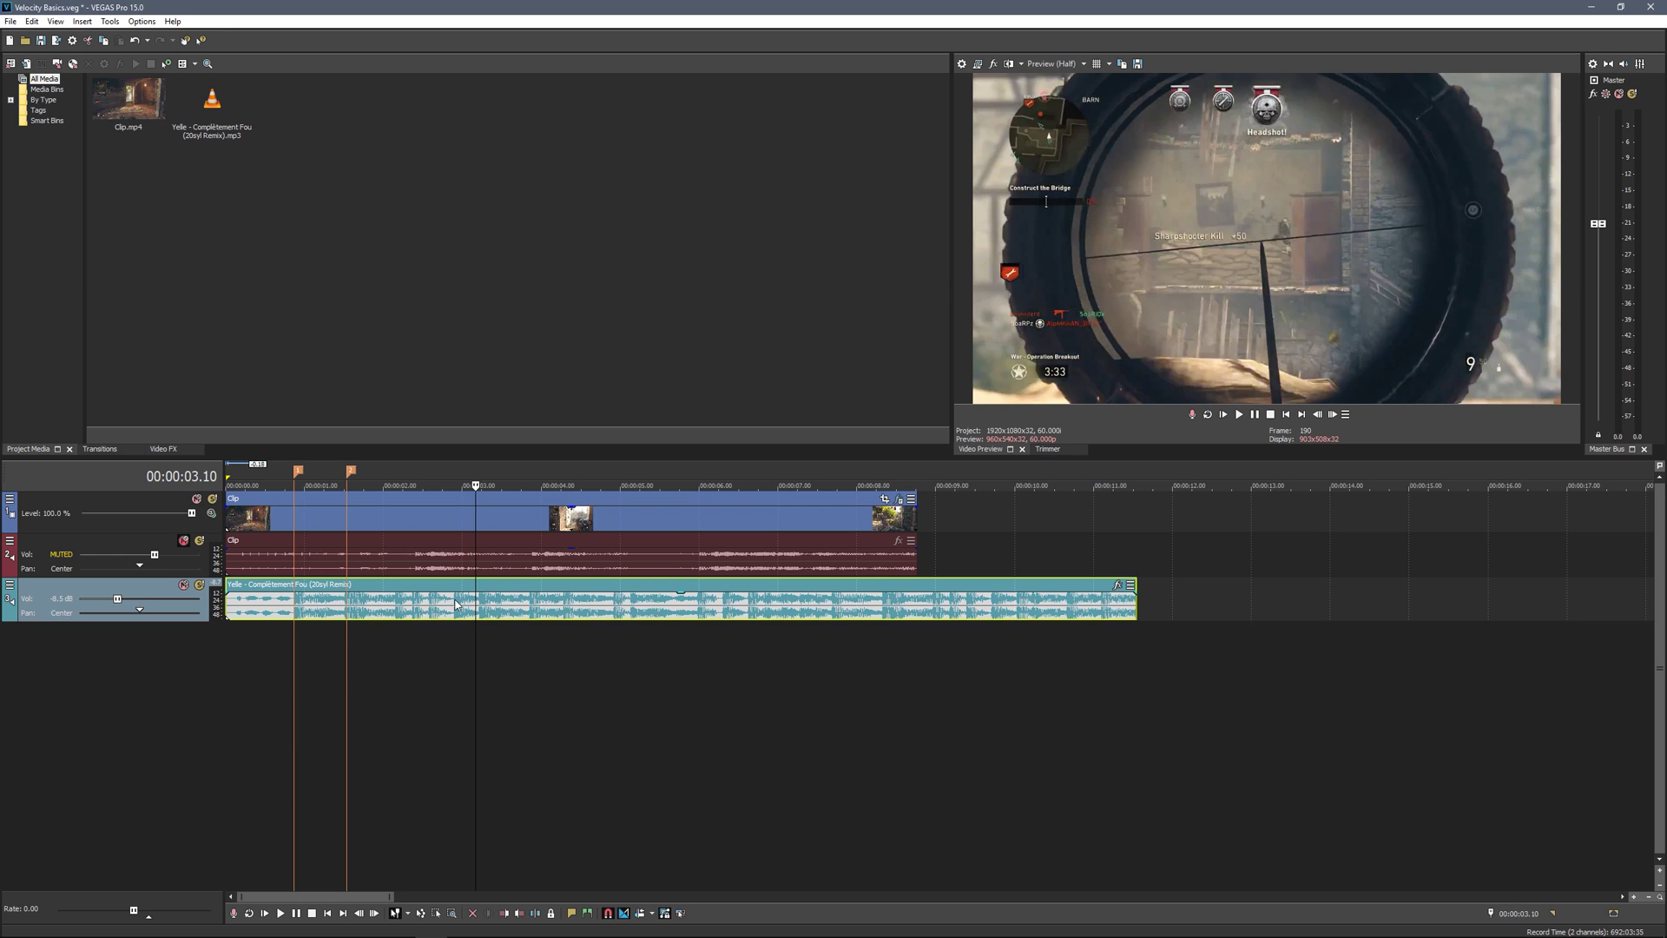
click(454, 606)
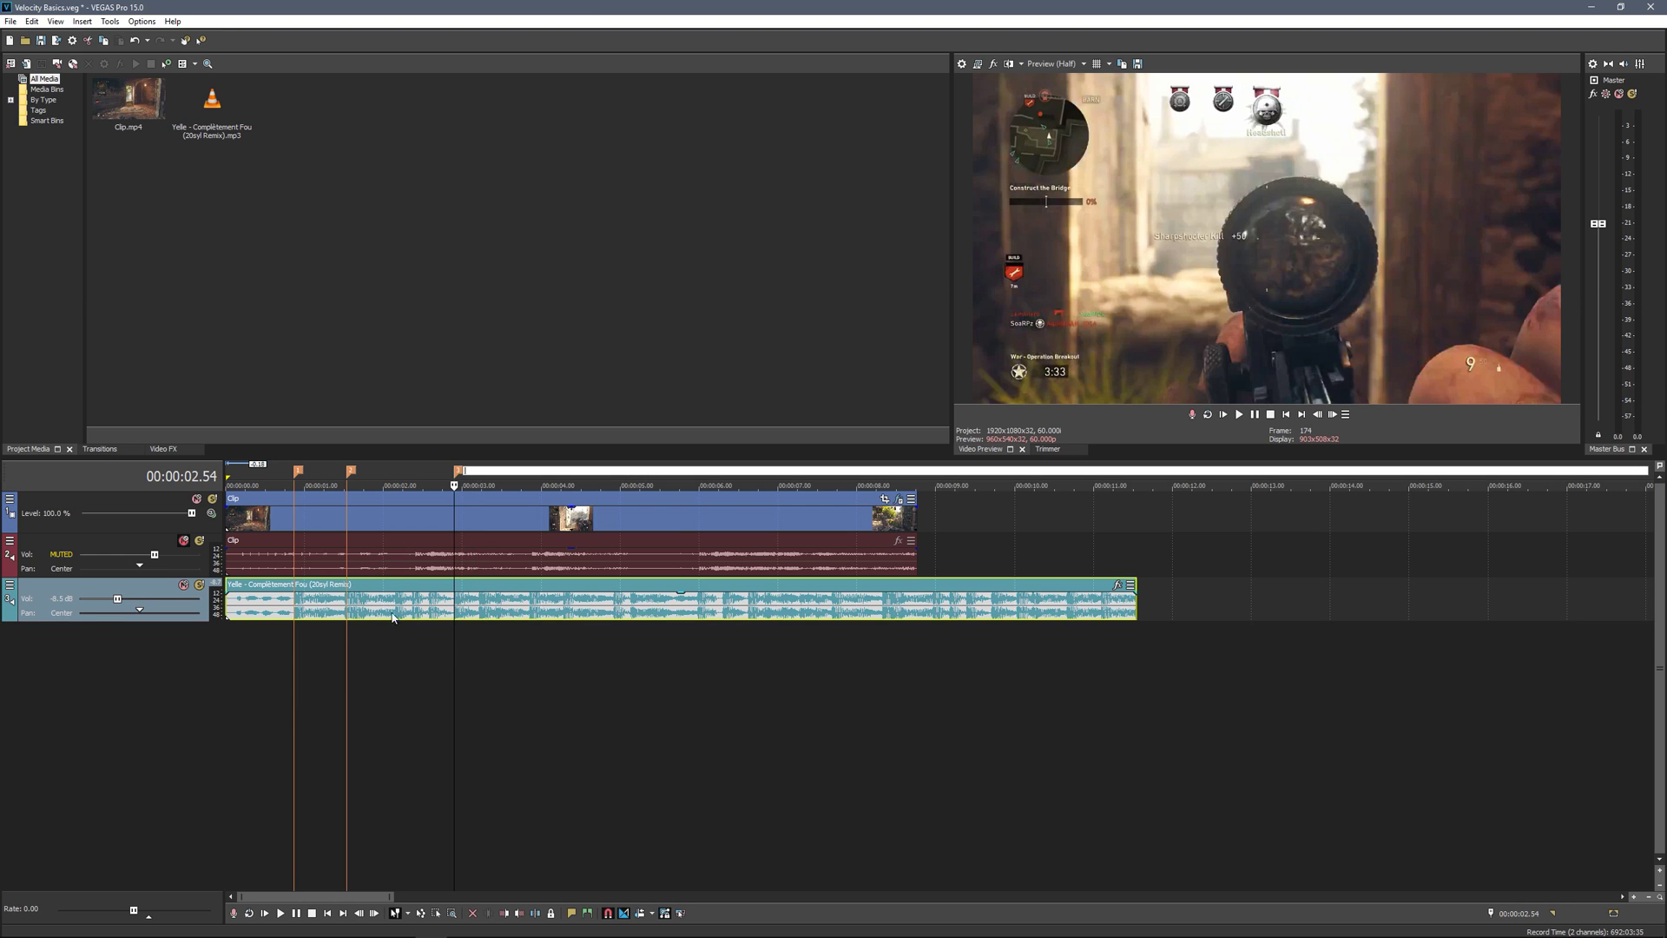
click(283, 603)
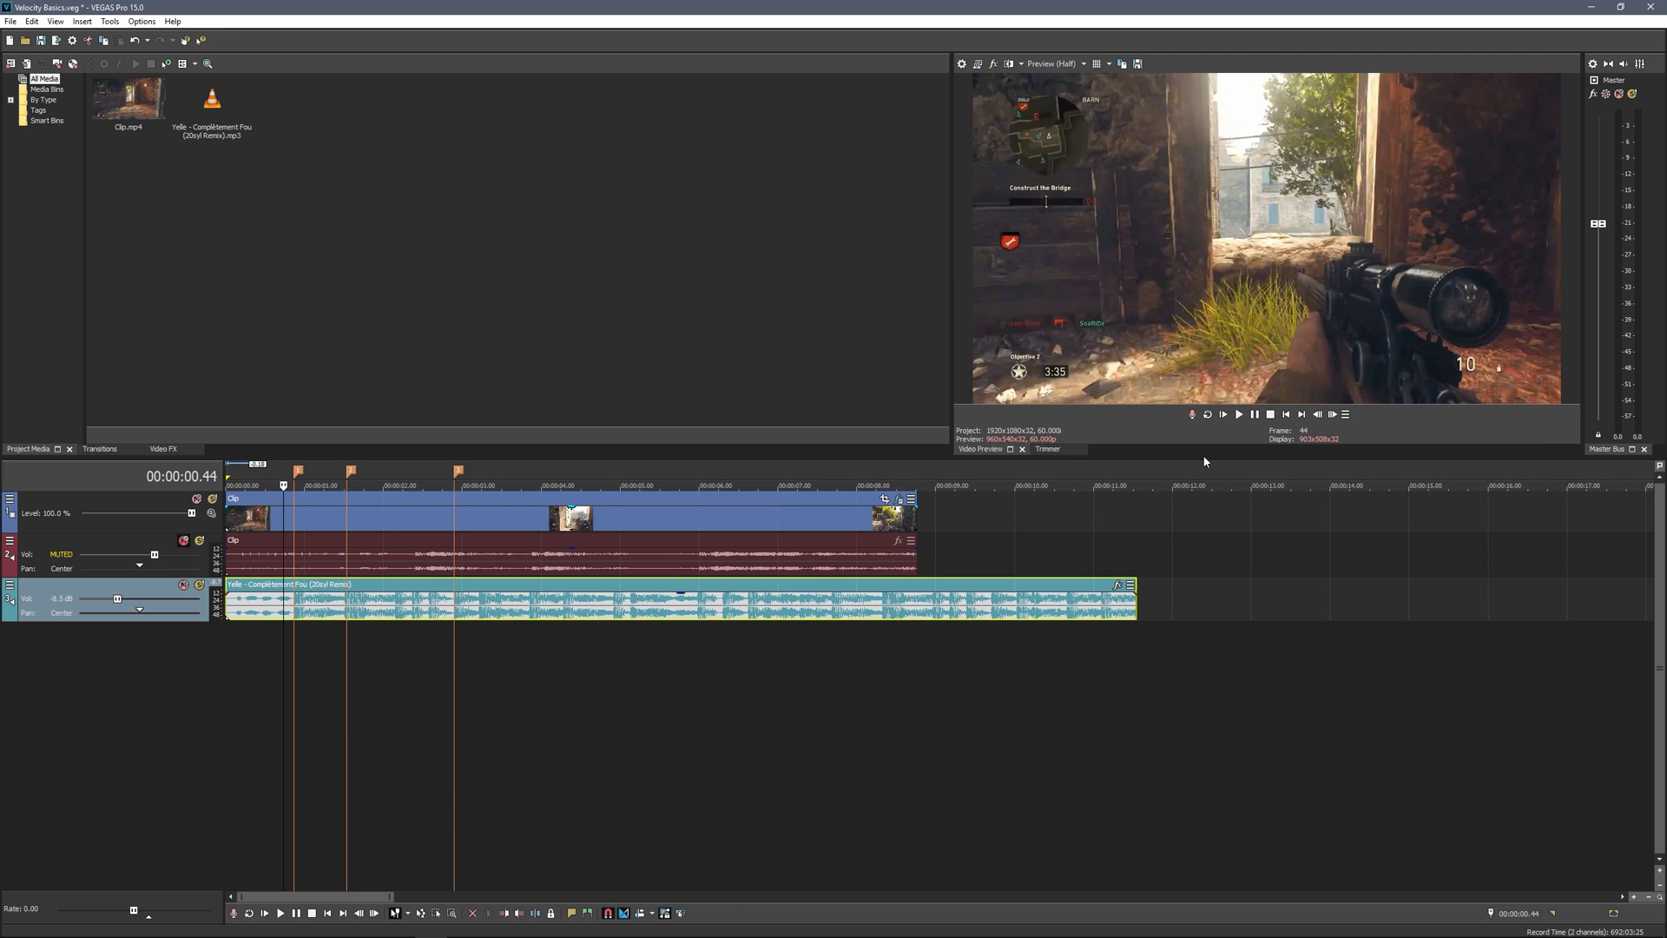
click(1239, 415)
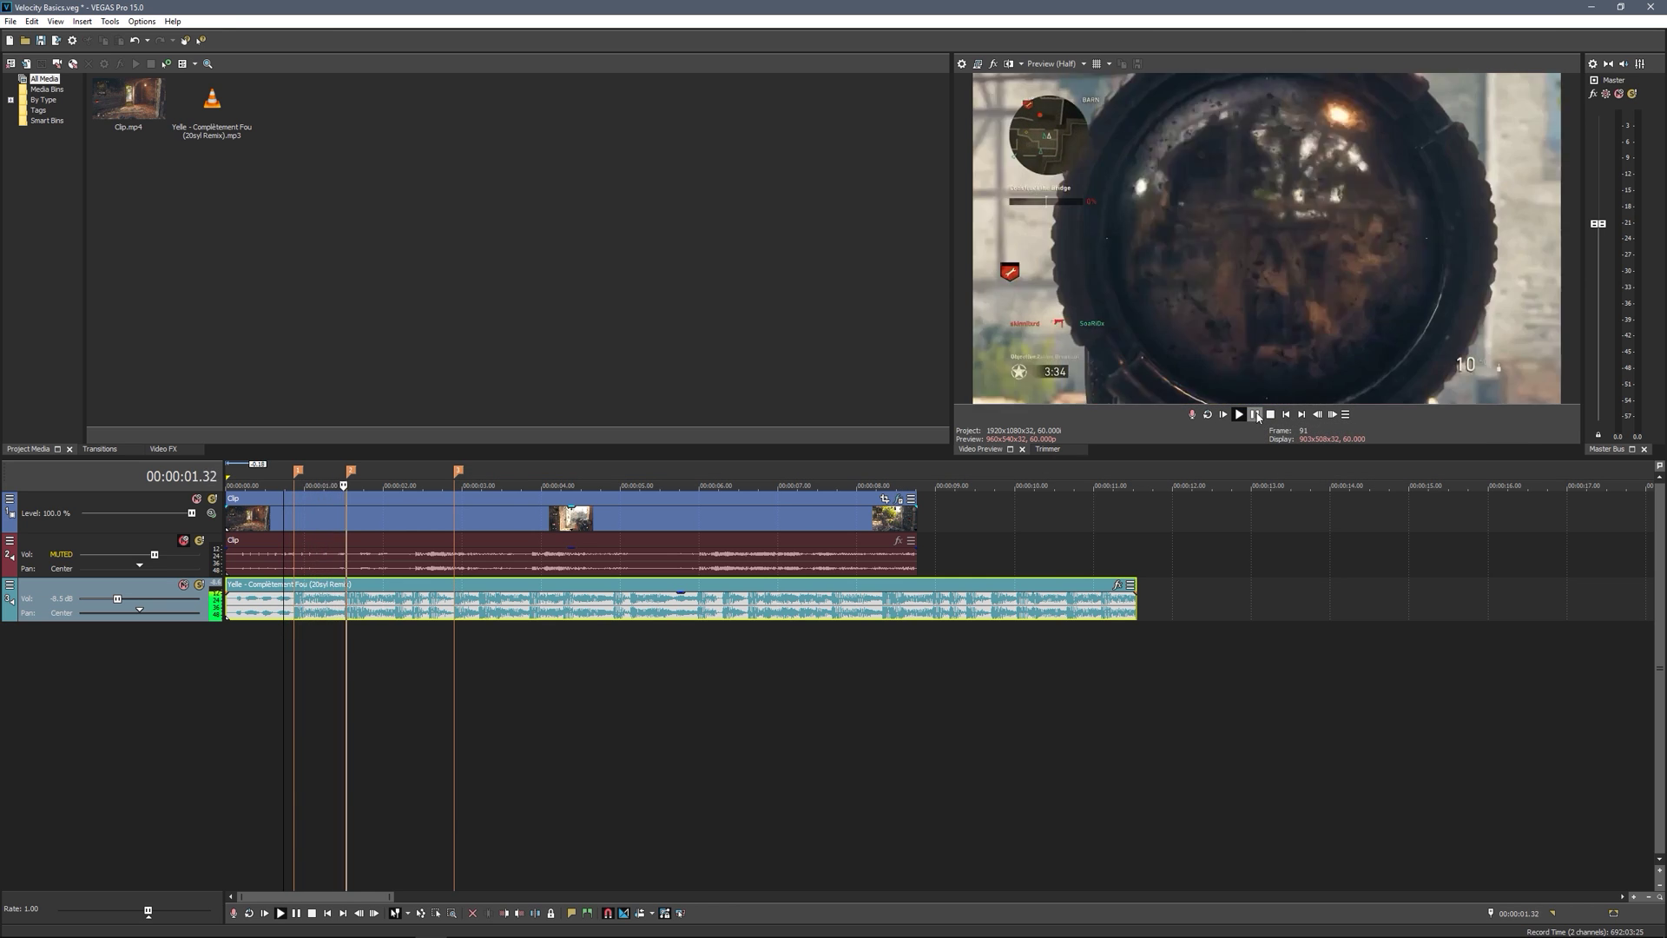
key(Return)
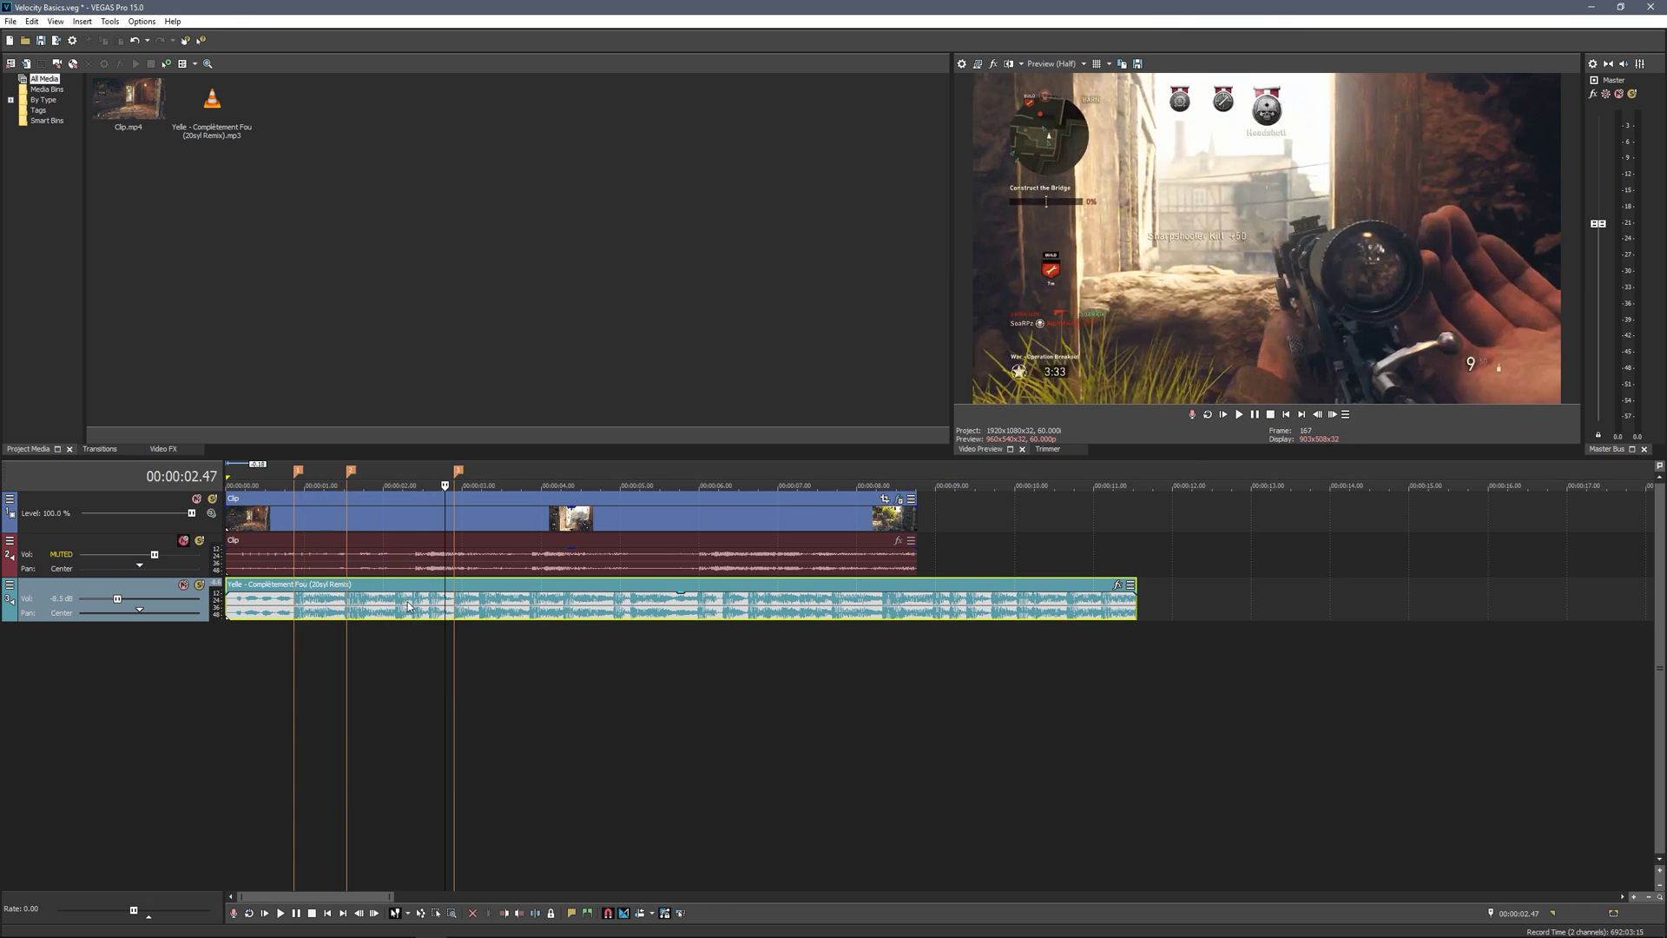
click(415, 606)
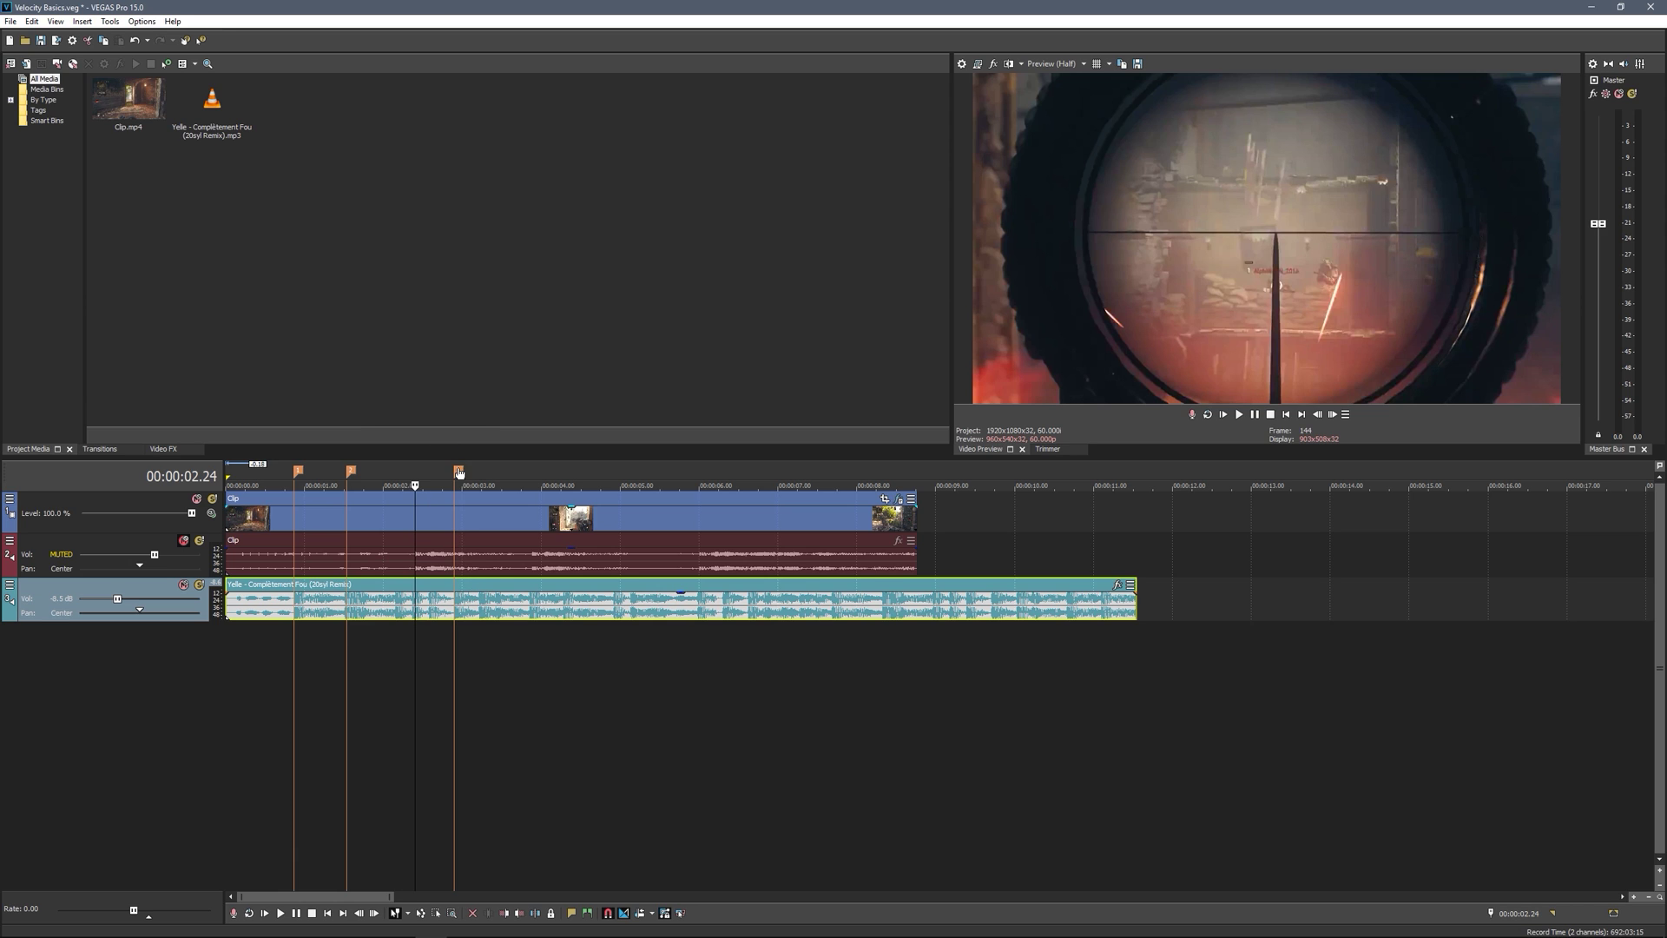
Move the third marker onto the beat near 2.24 seconds, undoing an accidental music split
mouse_move(459, 471)
mouse_down()
mouse_move(417, 487)
mouse_move(412, 544)
mouse_up()
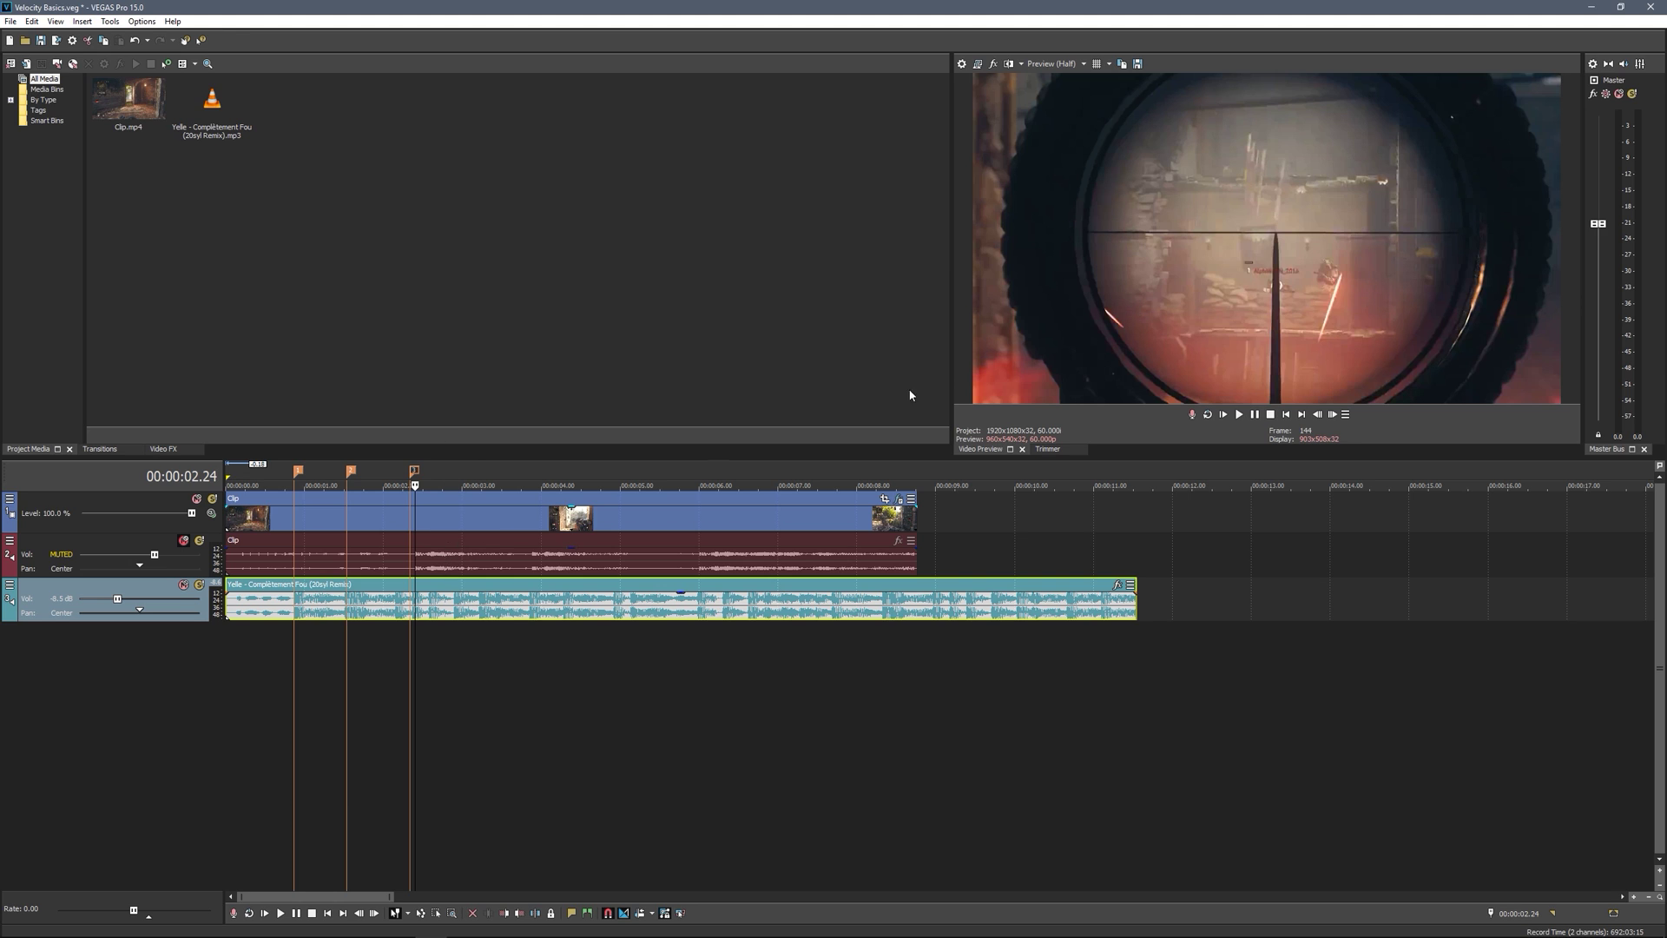
key(s)
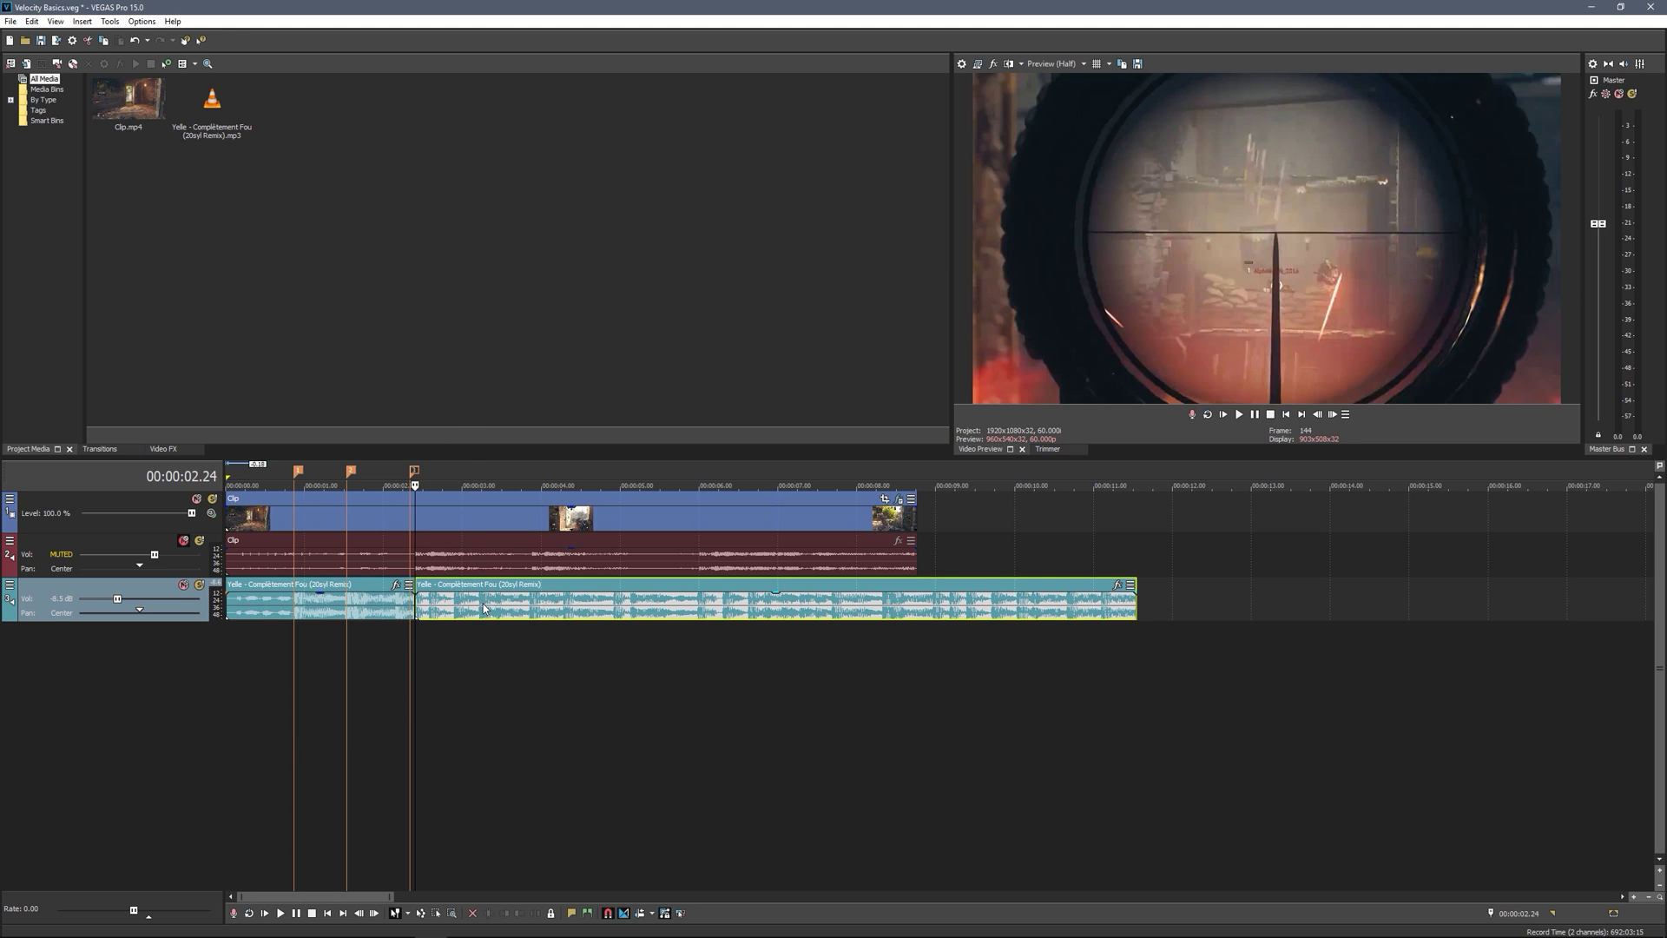
key(ctrl+z)
Split the gameplay video and audio at the first gunshot near 2.24 seconds
click(447, 519)
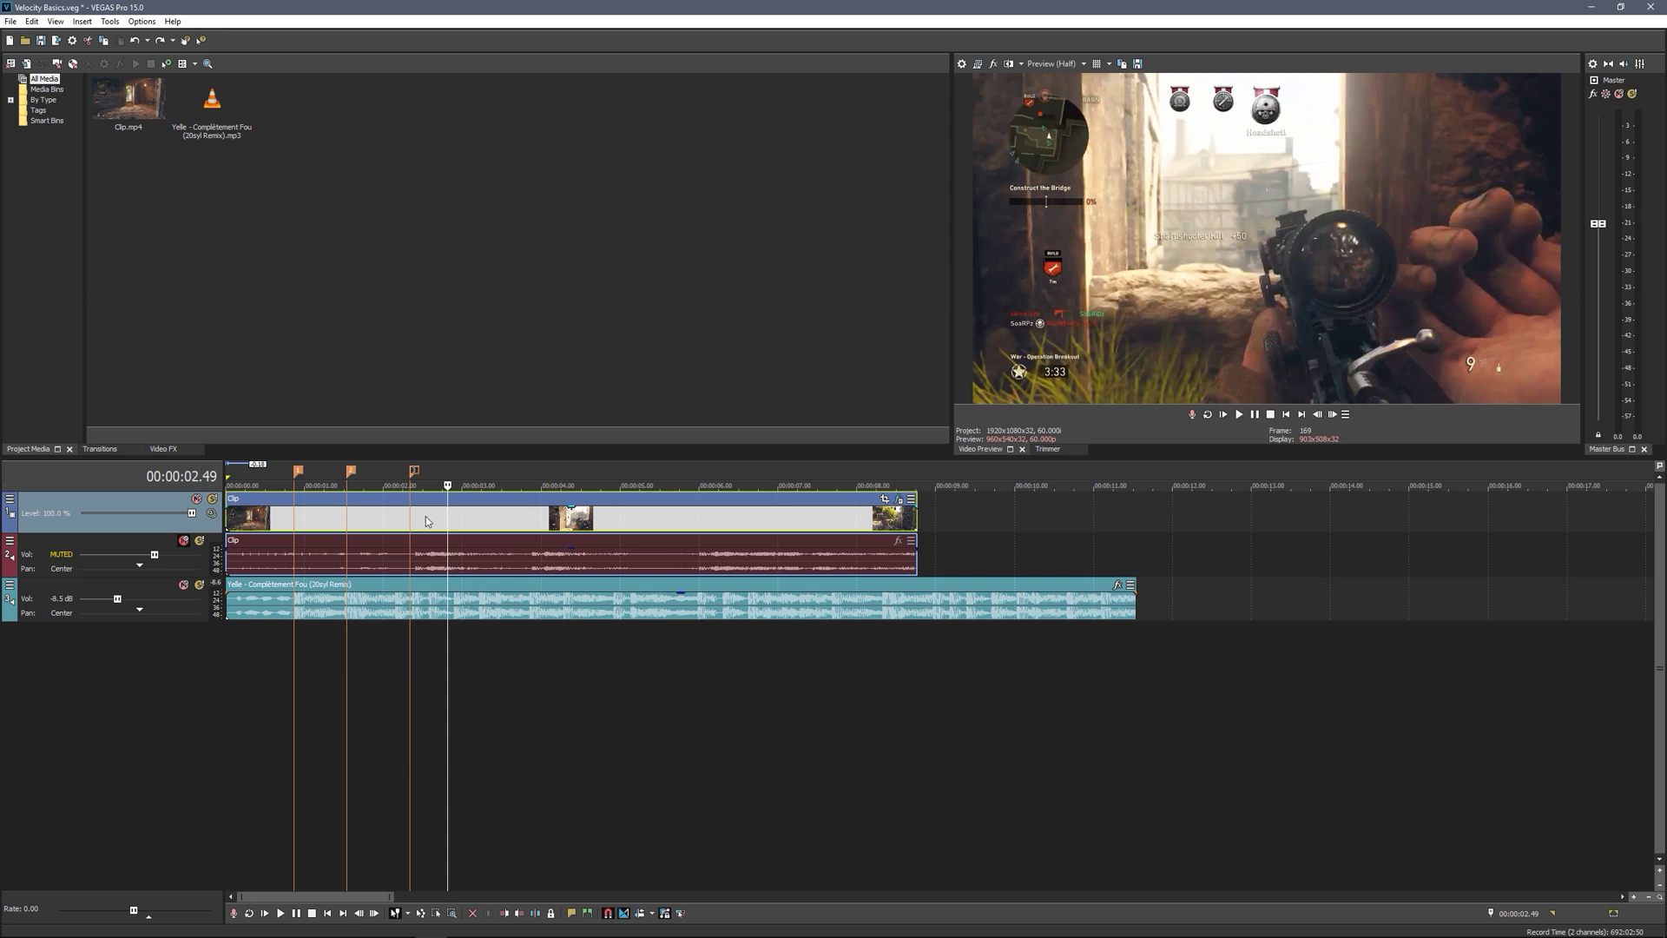
click(418, 551)
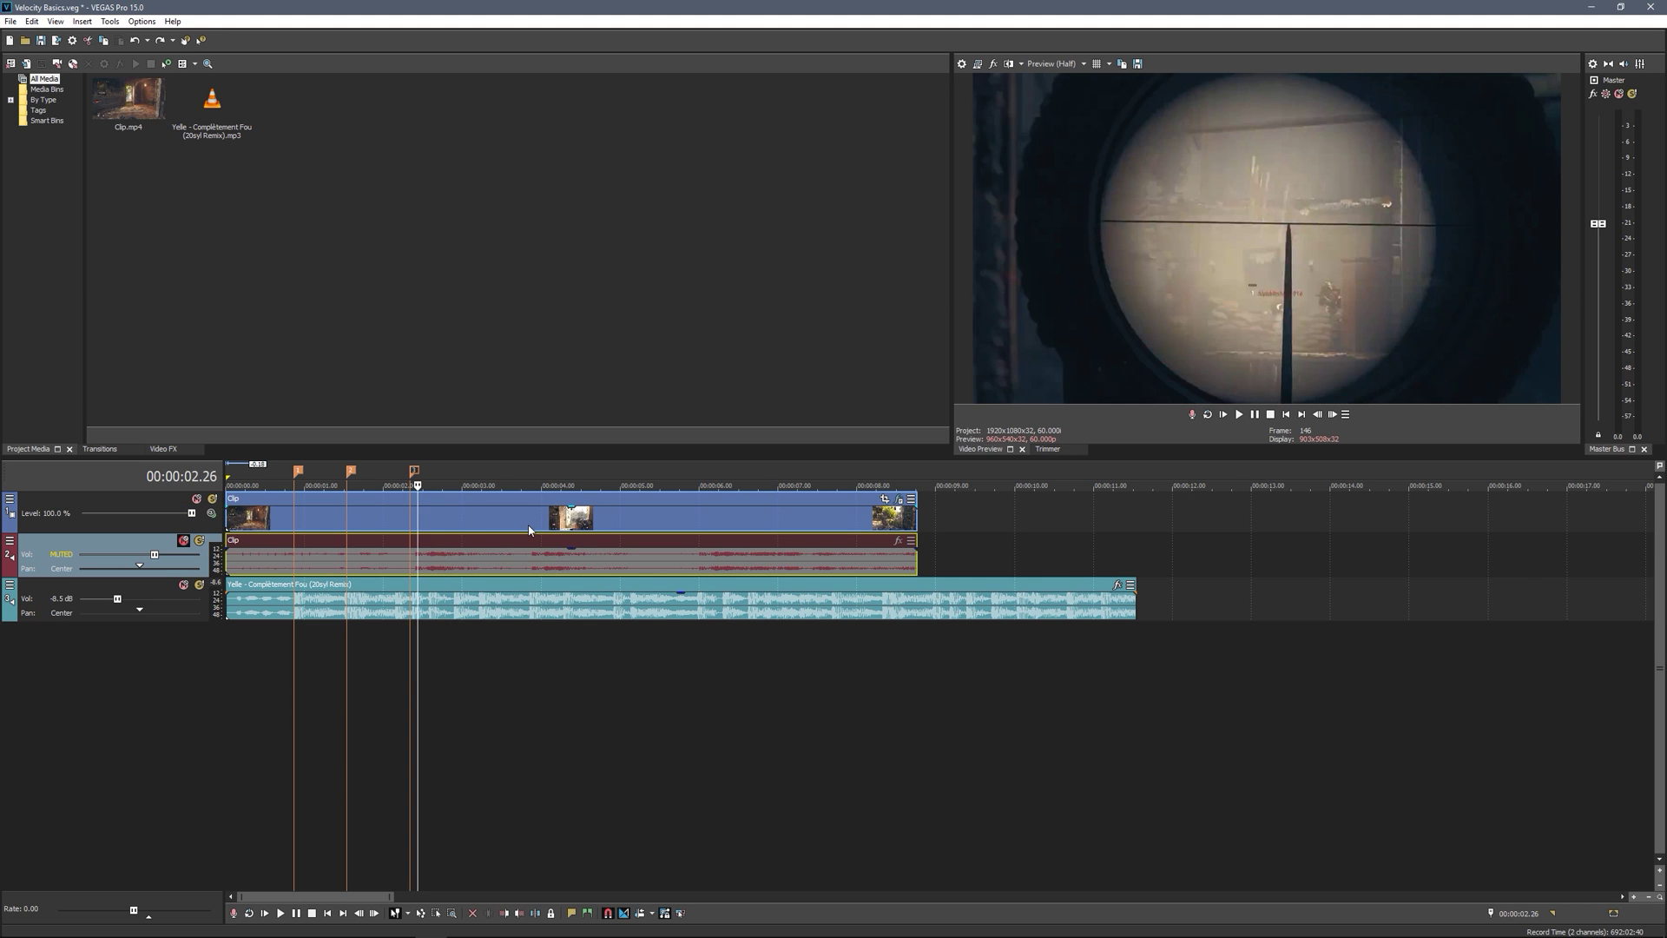
scroll(530, 529, down, 1)
key(Left)
key(Right)
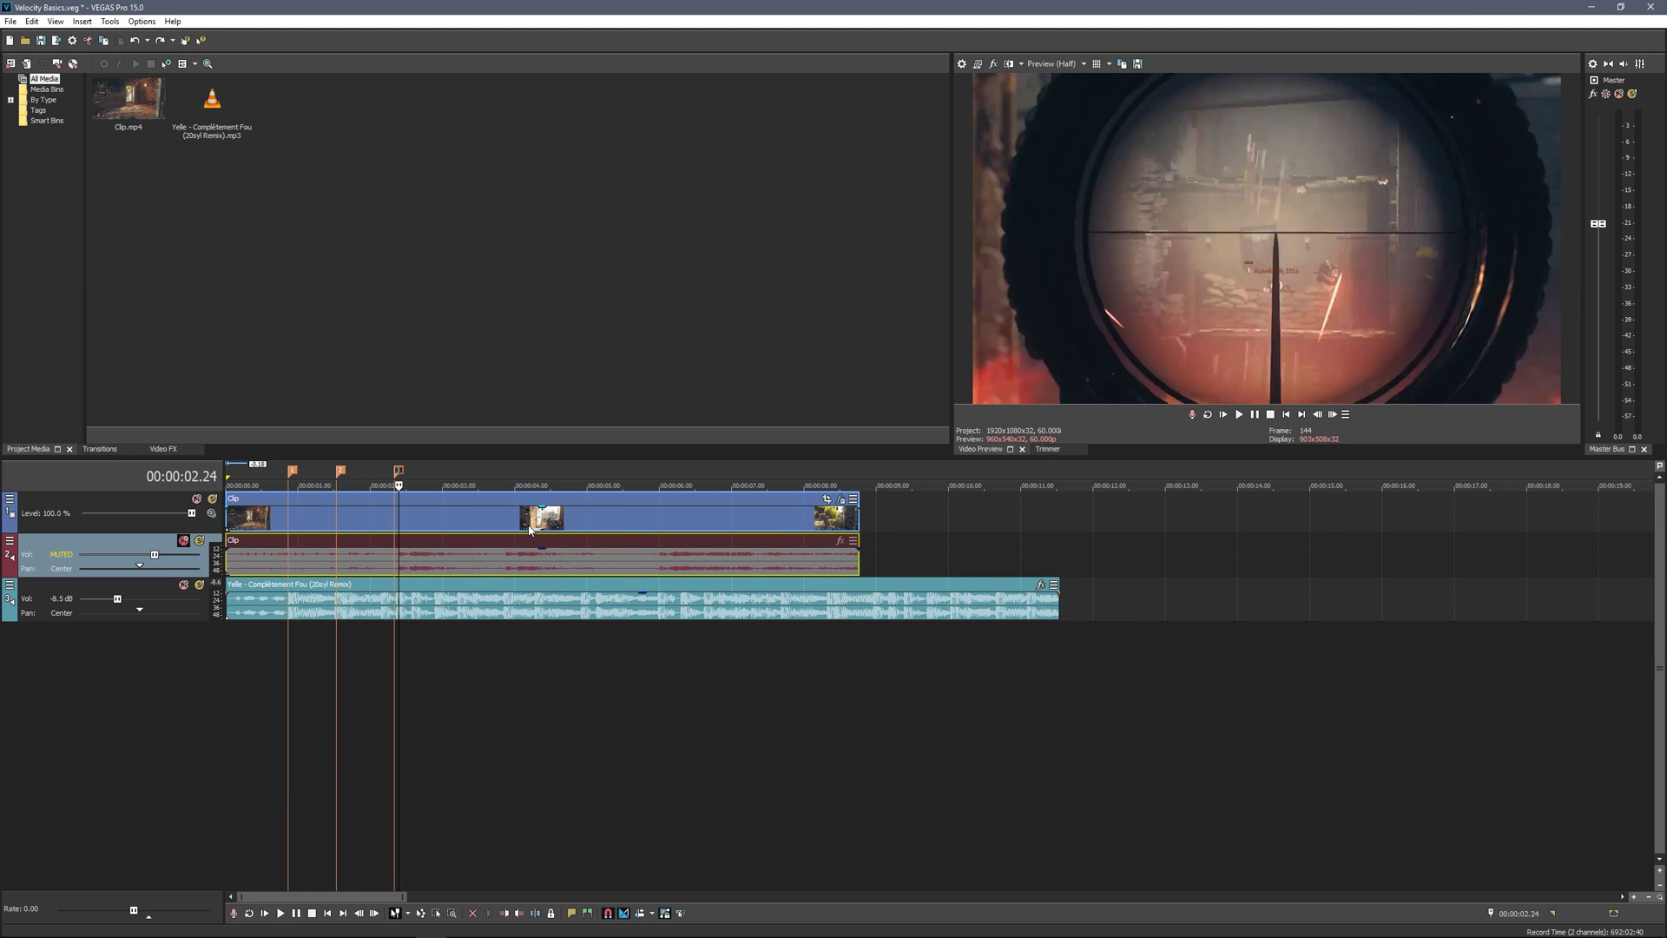
key(Left)
key(s)
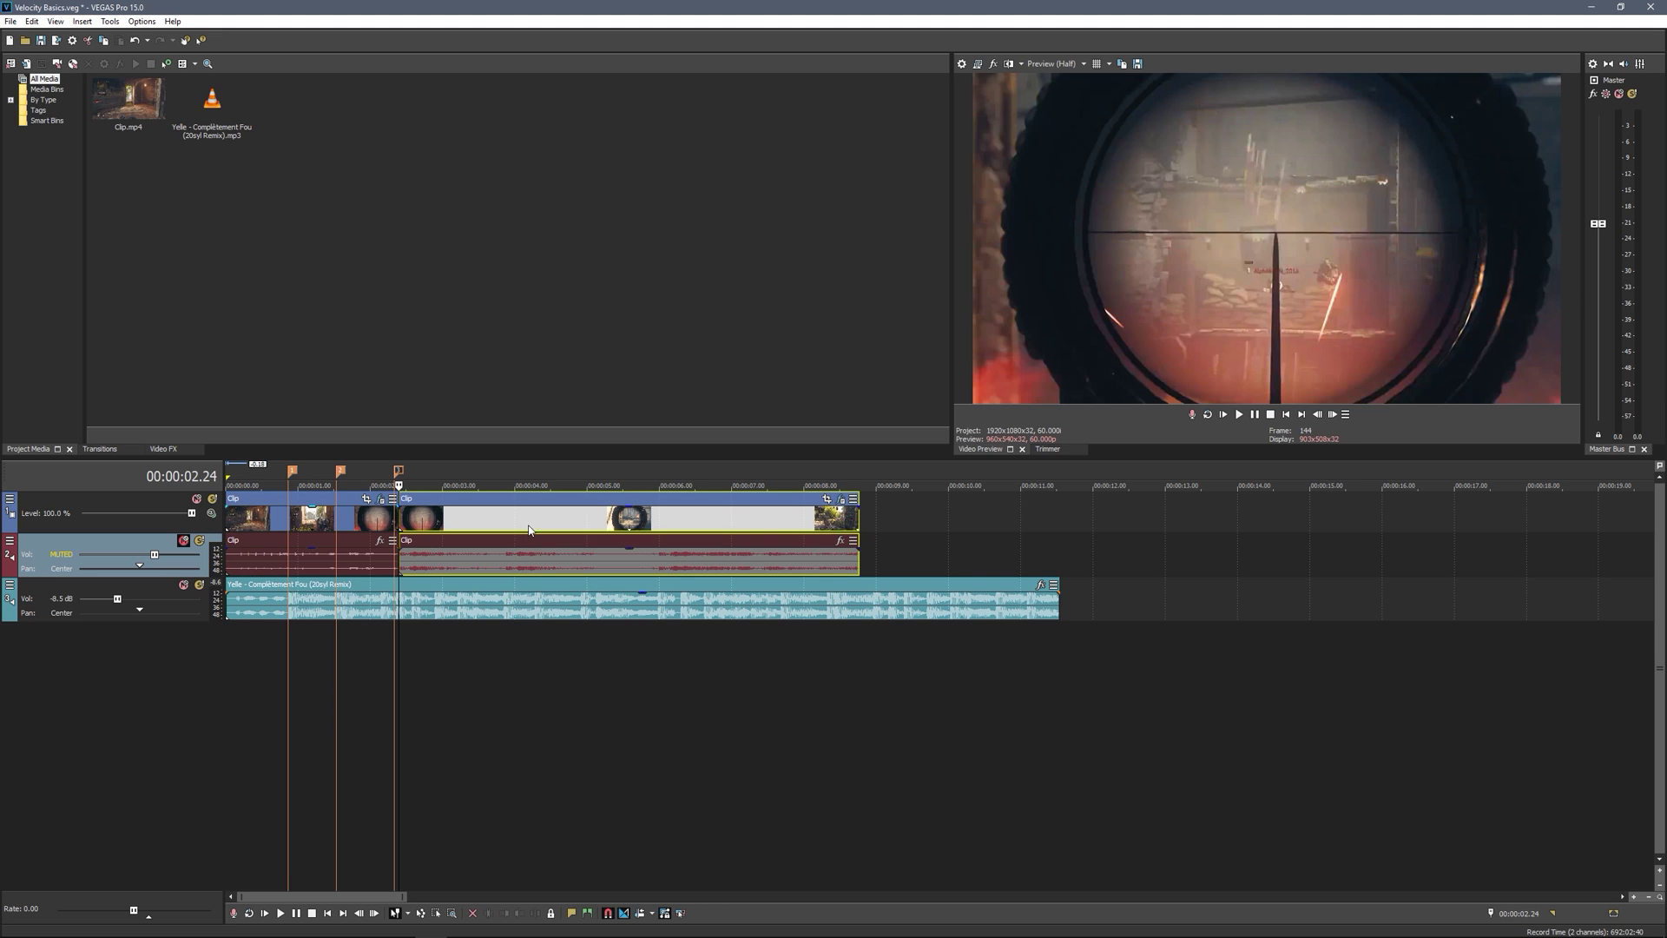
Split the clip at the second shot, 00:00:03.52, and find the third shot's frame
click(506, 556)
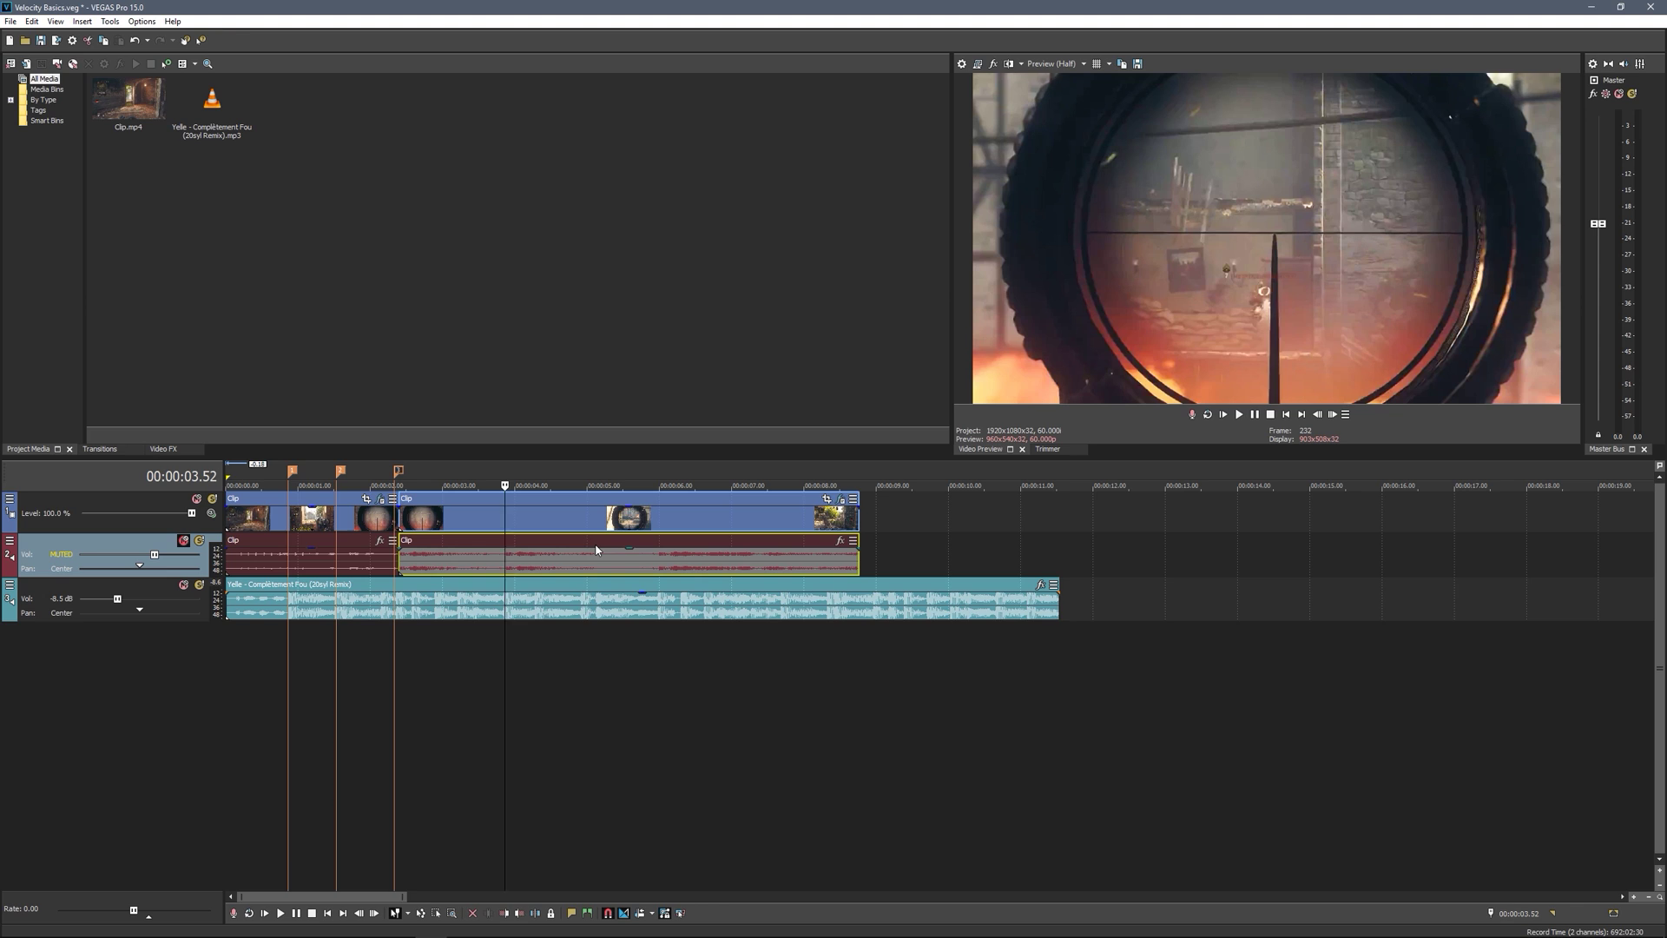
key(s)
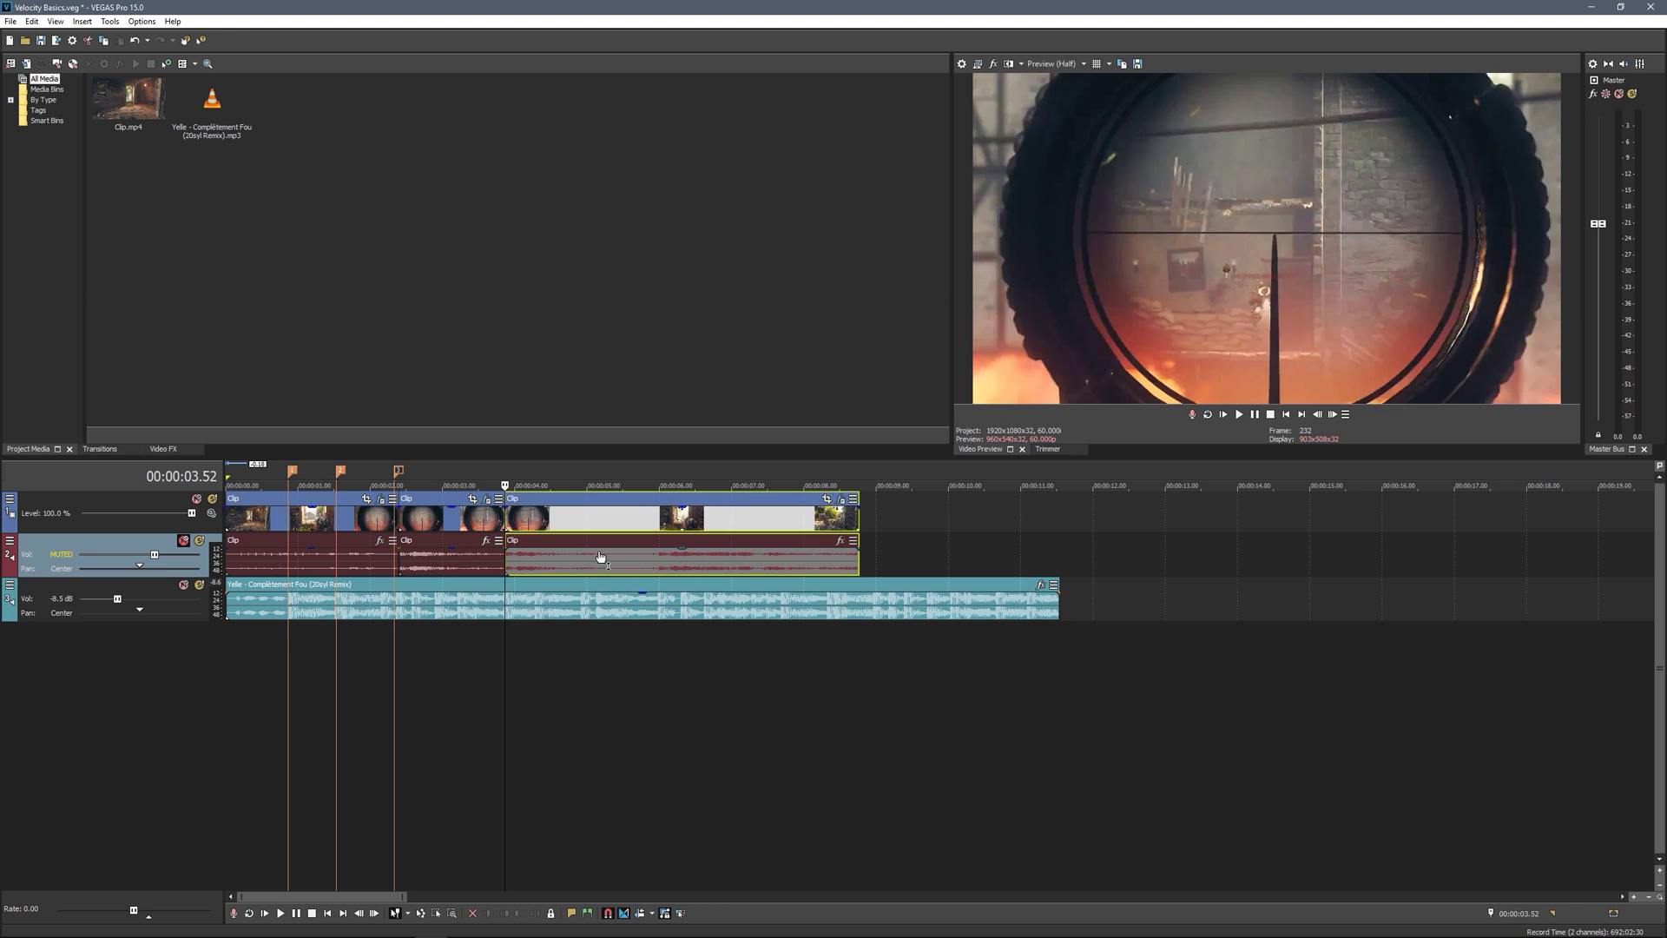
click(658, 554)
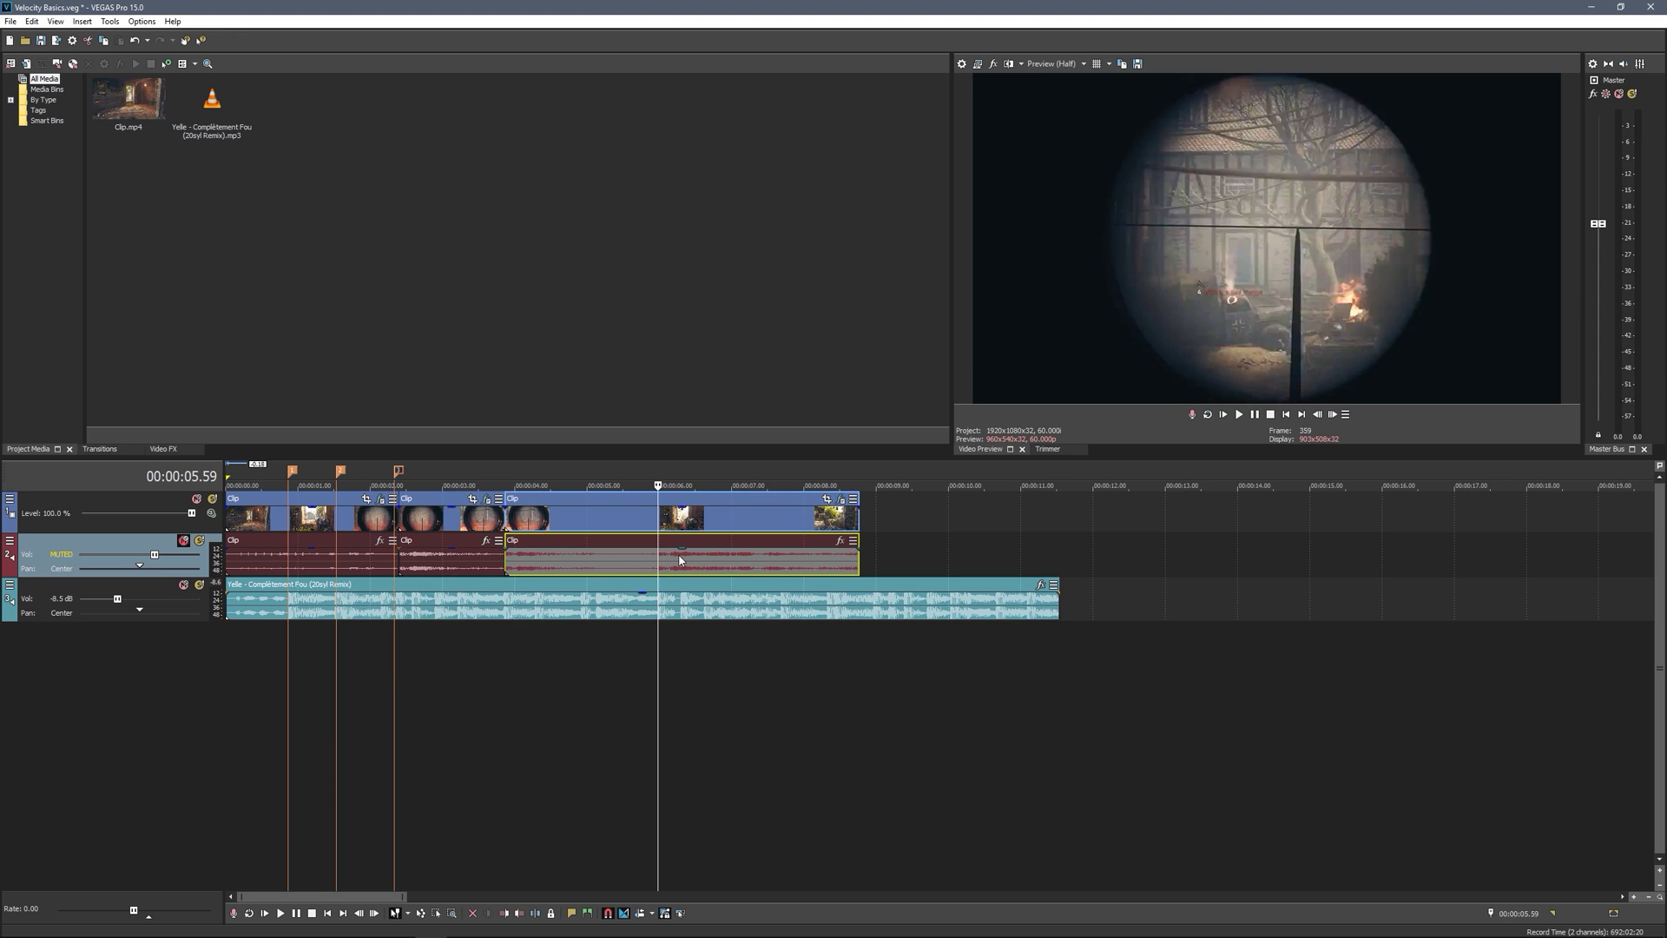
key(Left)
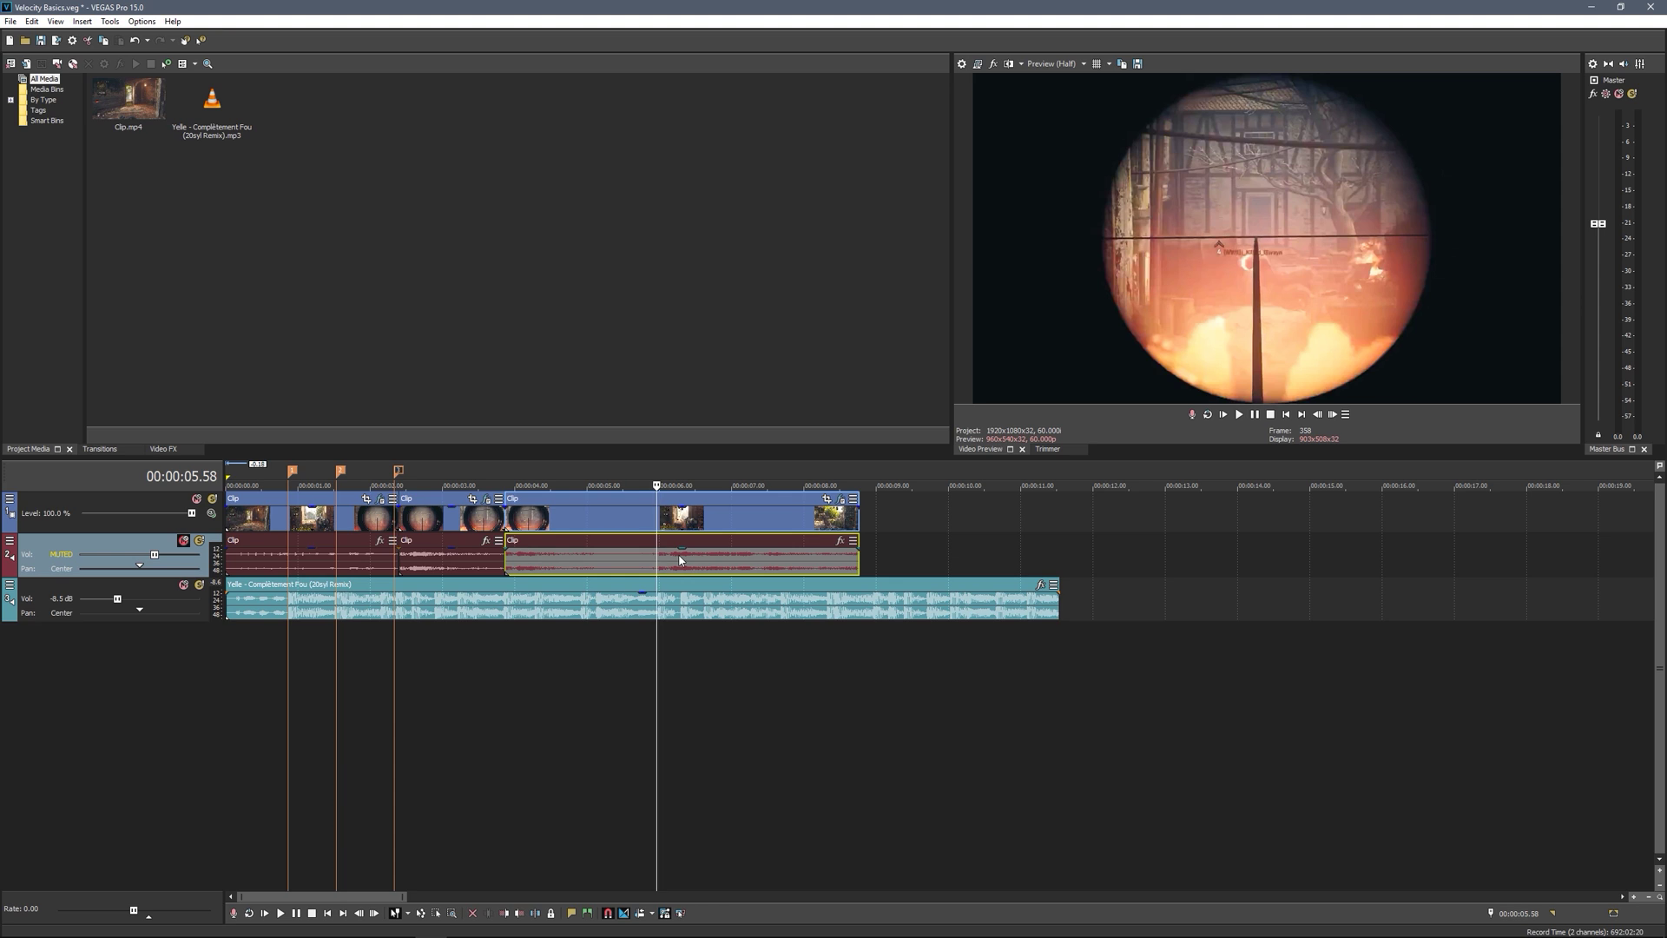
key(Right)
Split the clip at 00:00:05.59 and trim the first event's start
key(s)
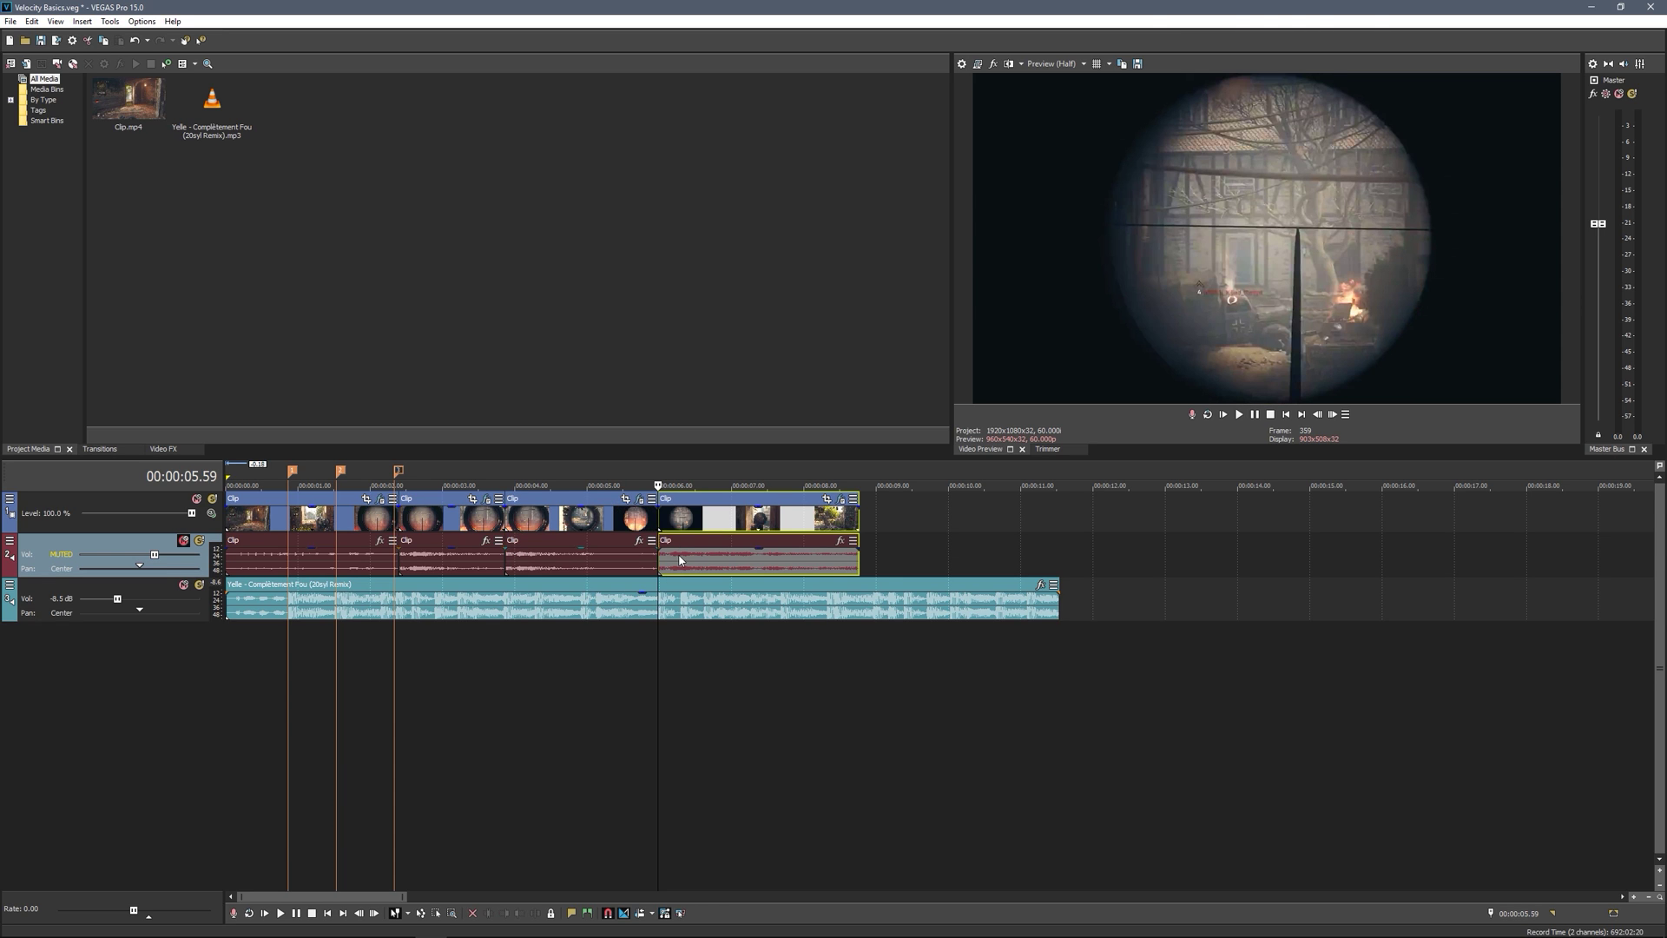
click(445, 556)
drag(397, 895, 354, 894)
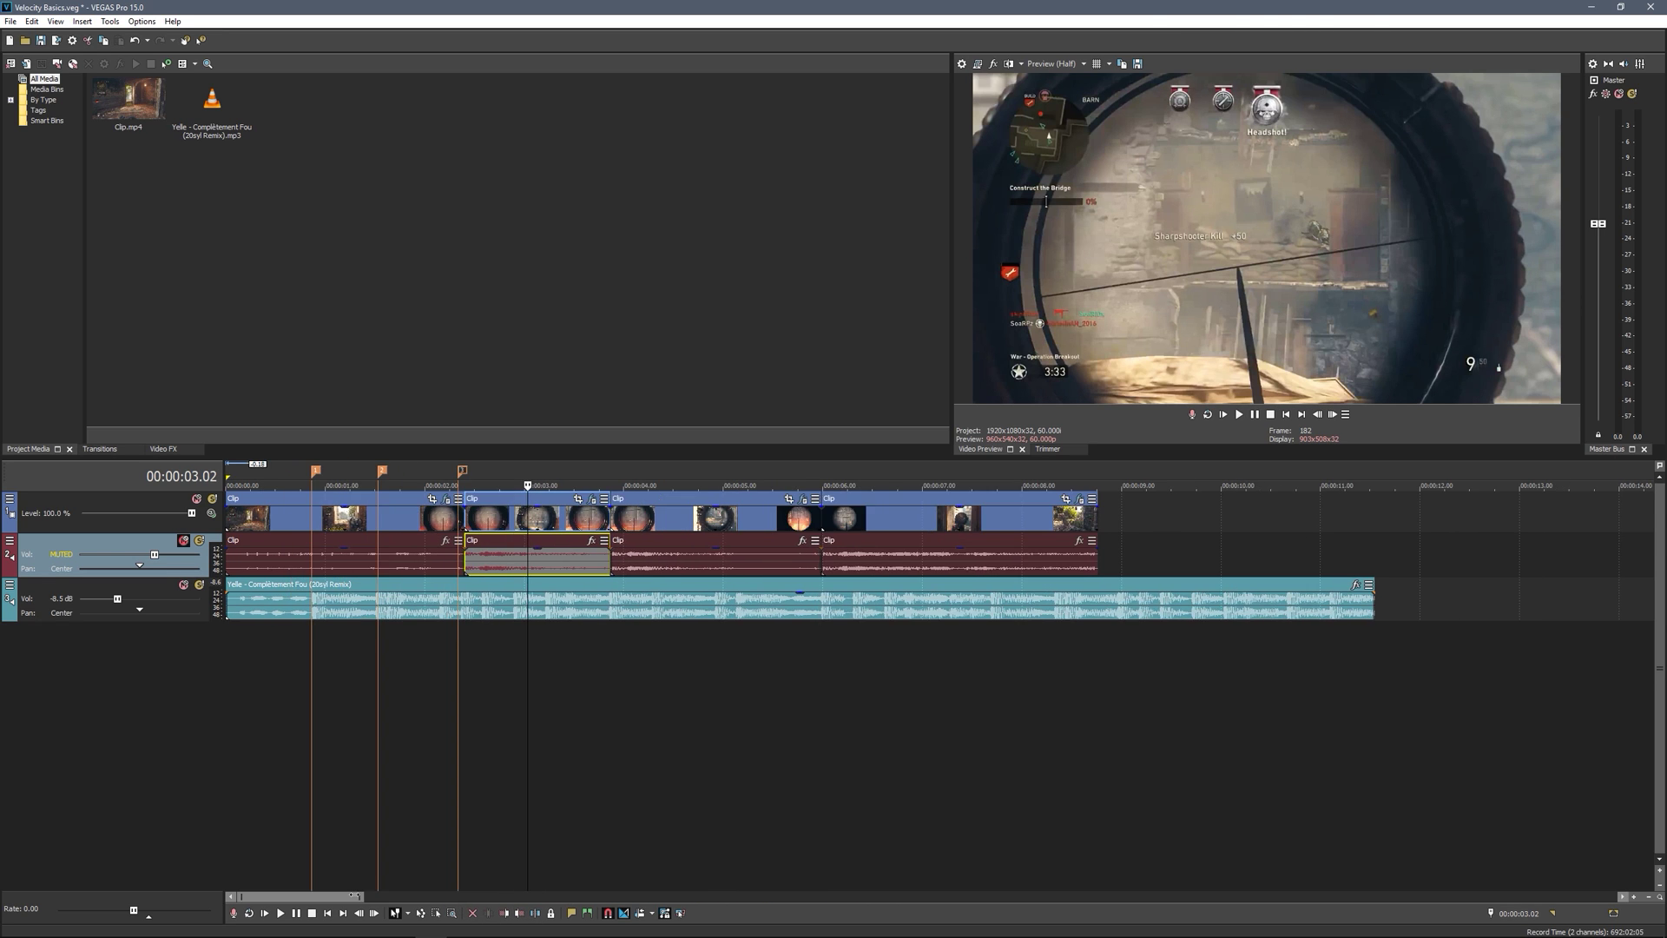
click(451, 560)
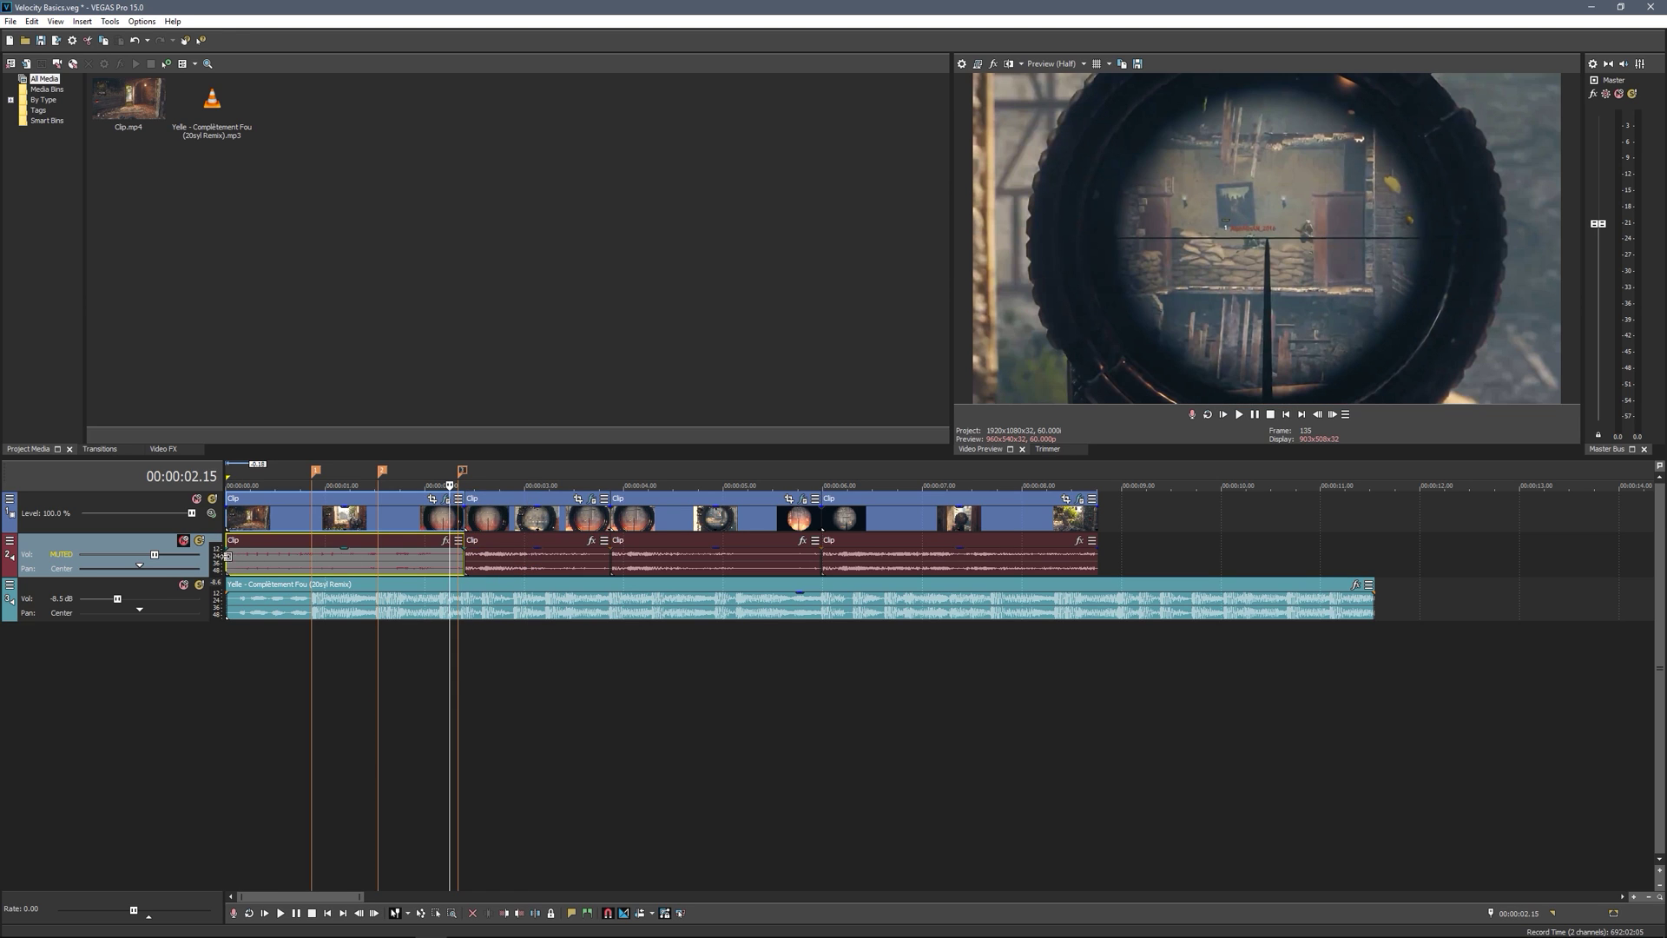
mouse_move(227, 560)
mouse_down()
mouse_move(432, 572)
mouse_move(226, 558)
mouse_up()
Close the gaps between events and time-stretch two events to 195.2% and 264.6%
drag(525, 571, 373, 563)
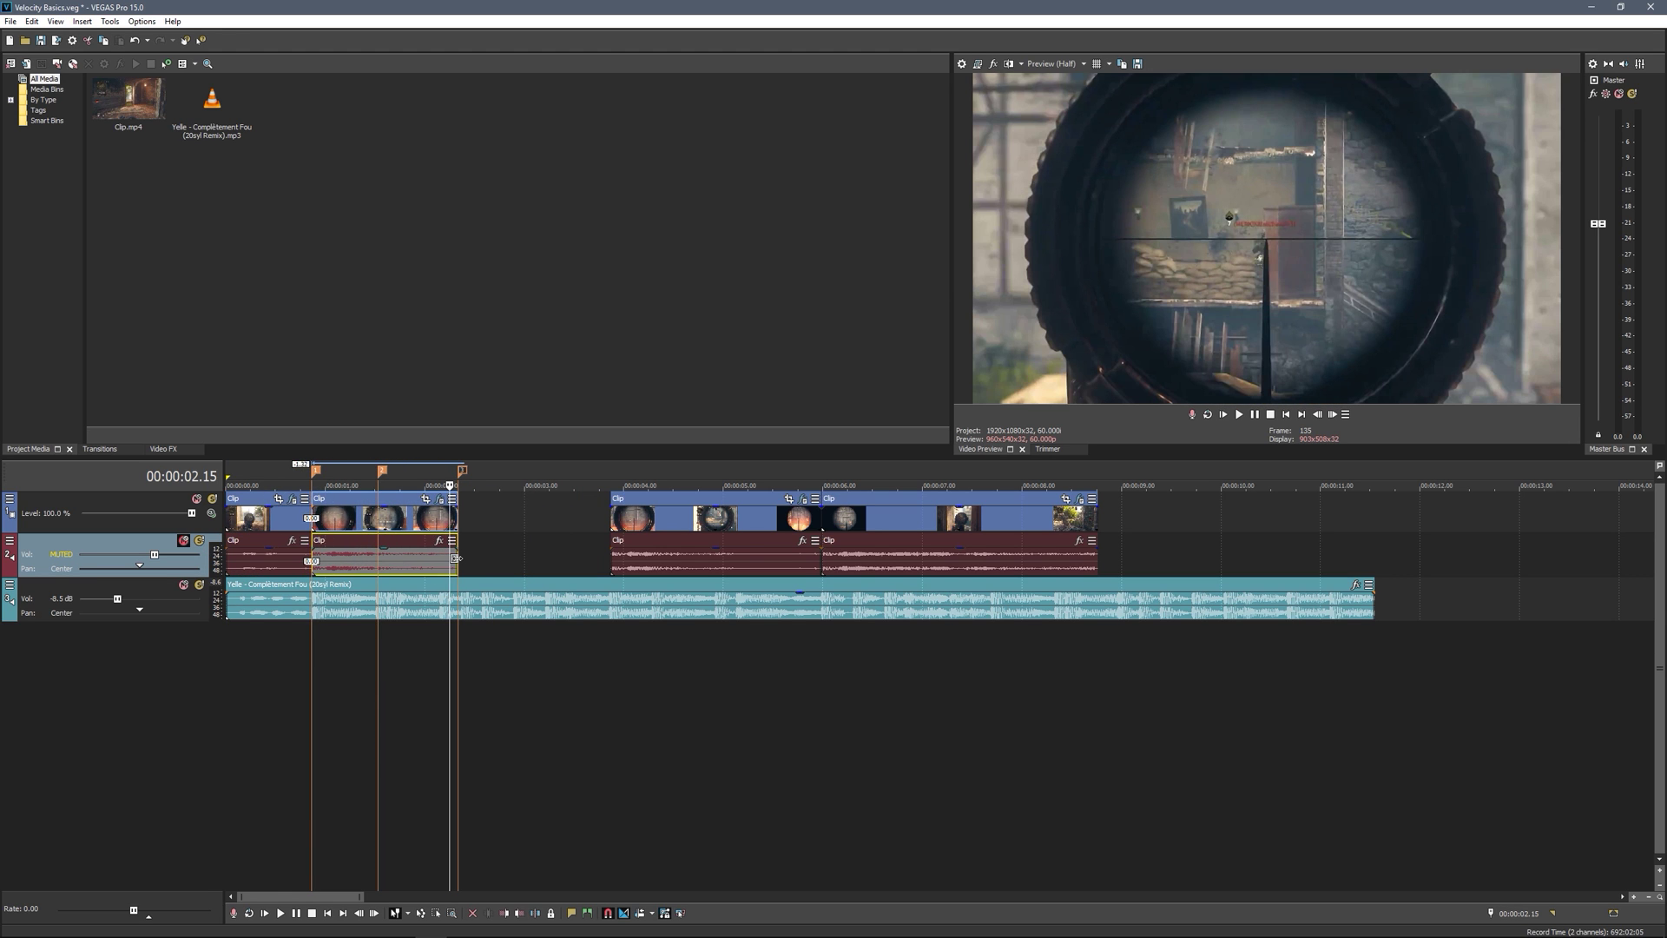
drag(457, 561, 377, 565)
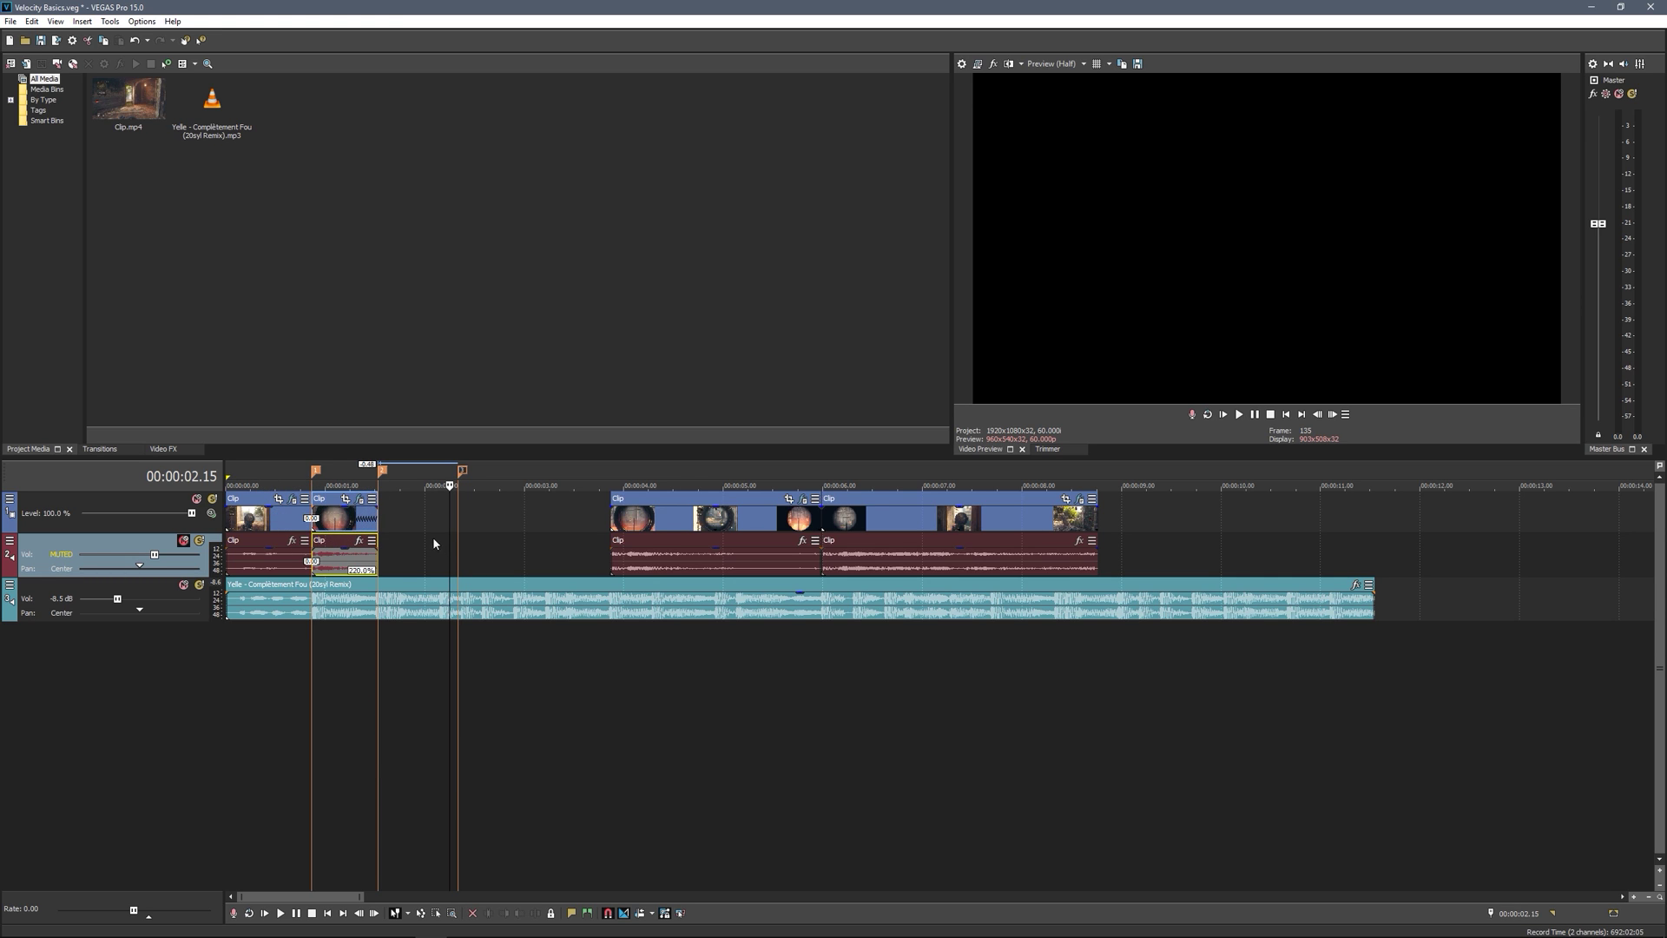
drag(684, 519, 451, 513)
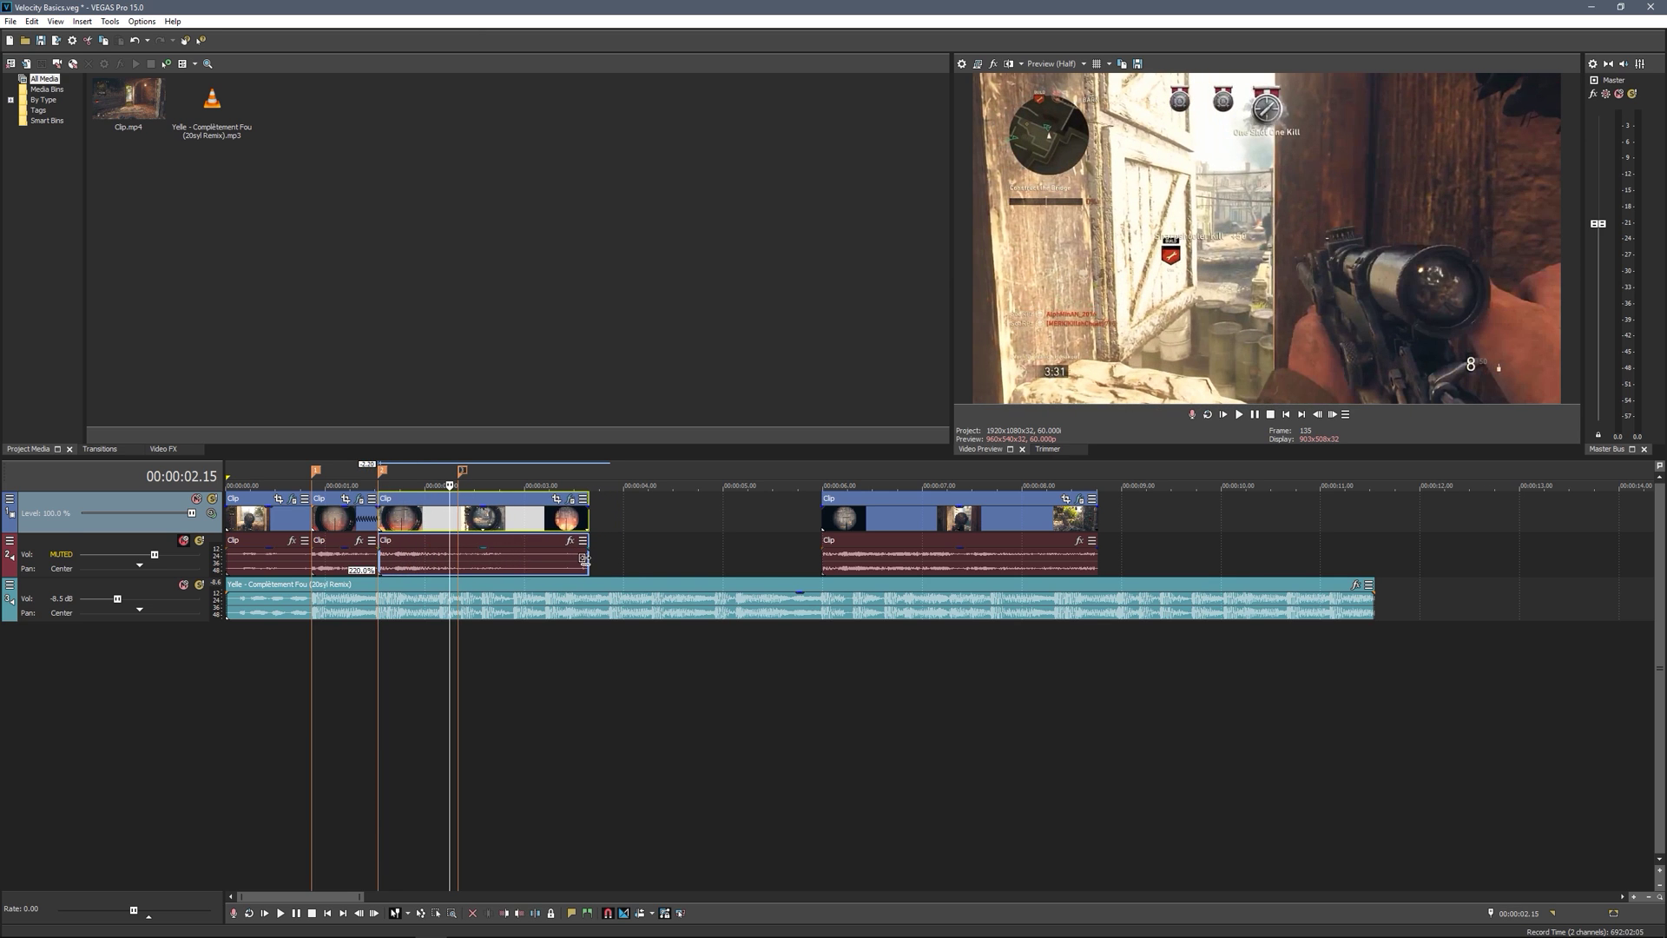
drag(588, 560, 458, 556)
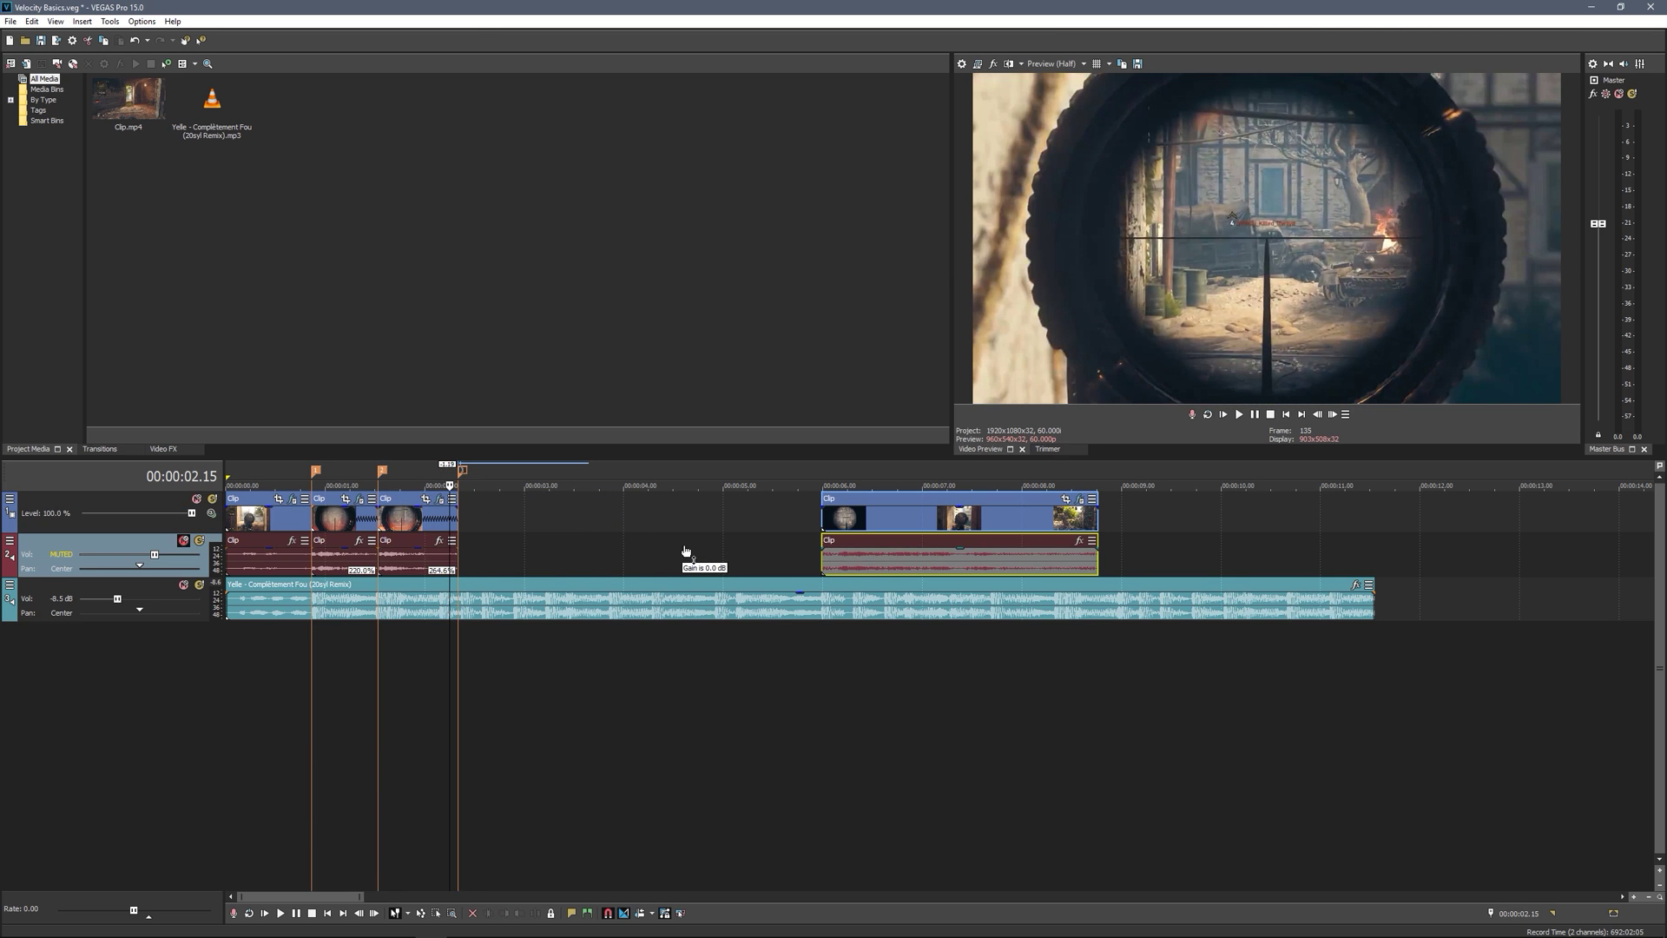
drag(917, 523, 908, 523)
mouse_move(641, 514)
mouse_down()
mouse_move(727, 521)
mouse_move(719, 561)
mouse_up()
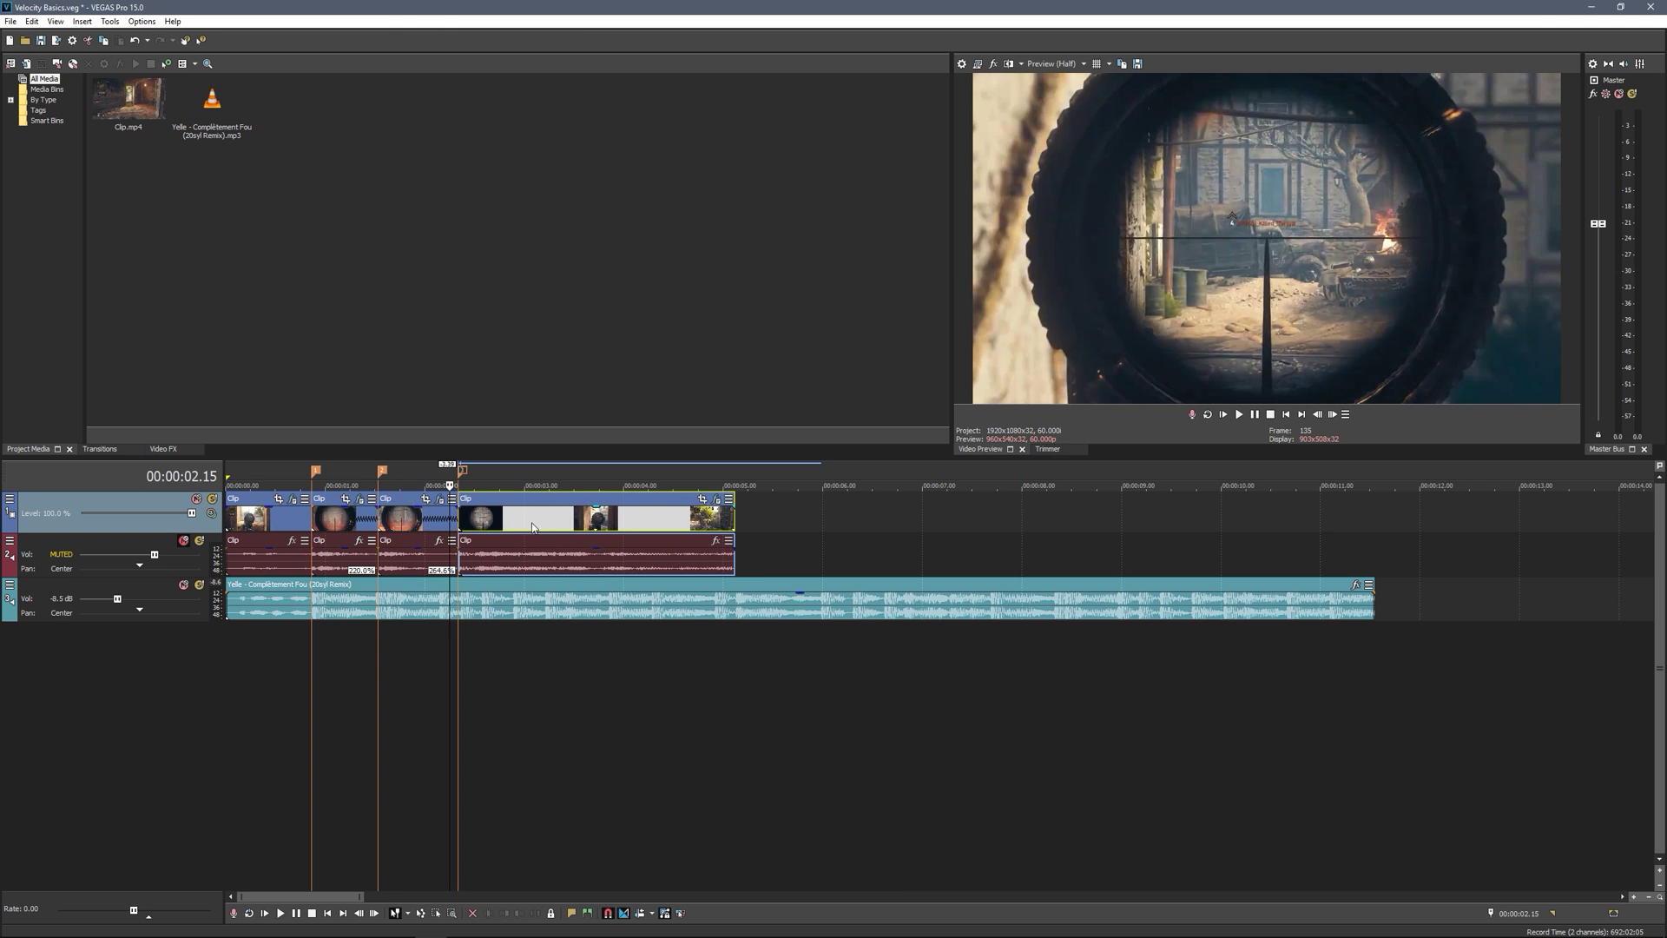
Add a Velocity envelope to each gameplay video event via Insert/Remove Envelope
right_click(284, 521)
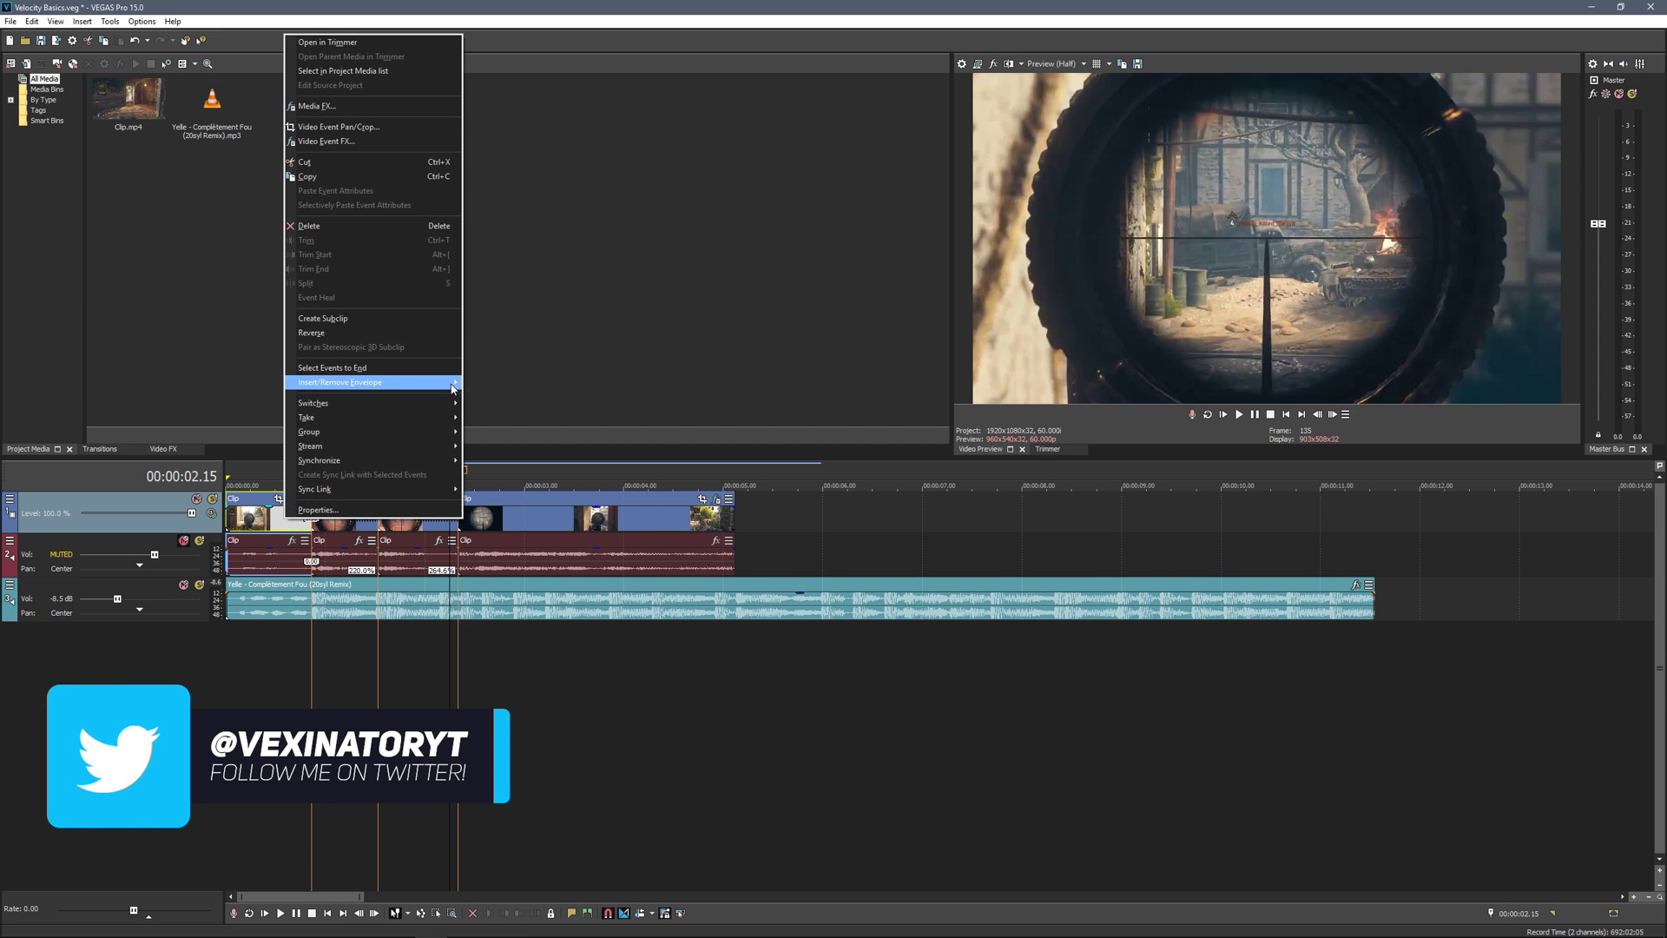
mouse_move(452, 382)
click(512, 385)
right_click(354, 525)
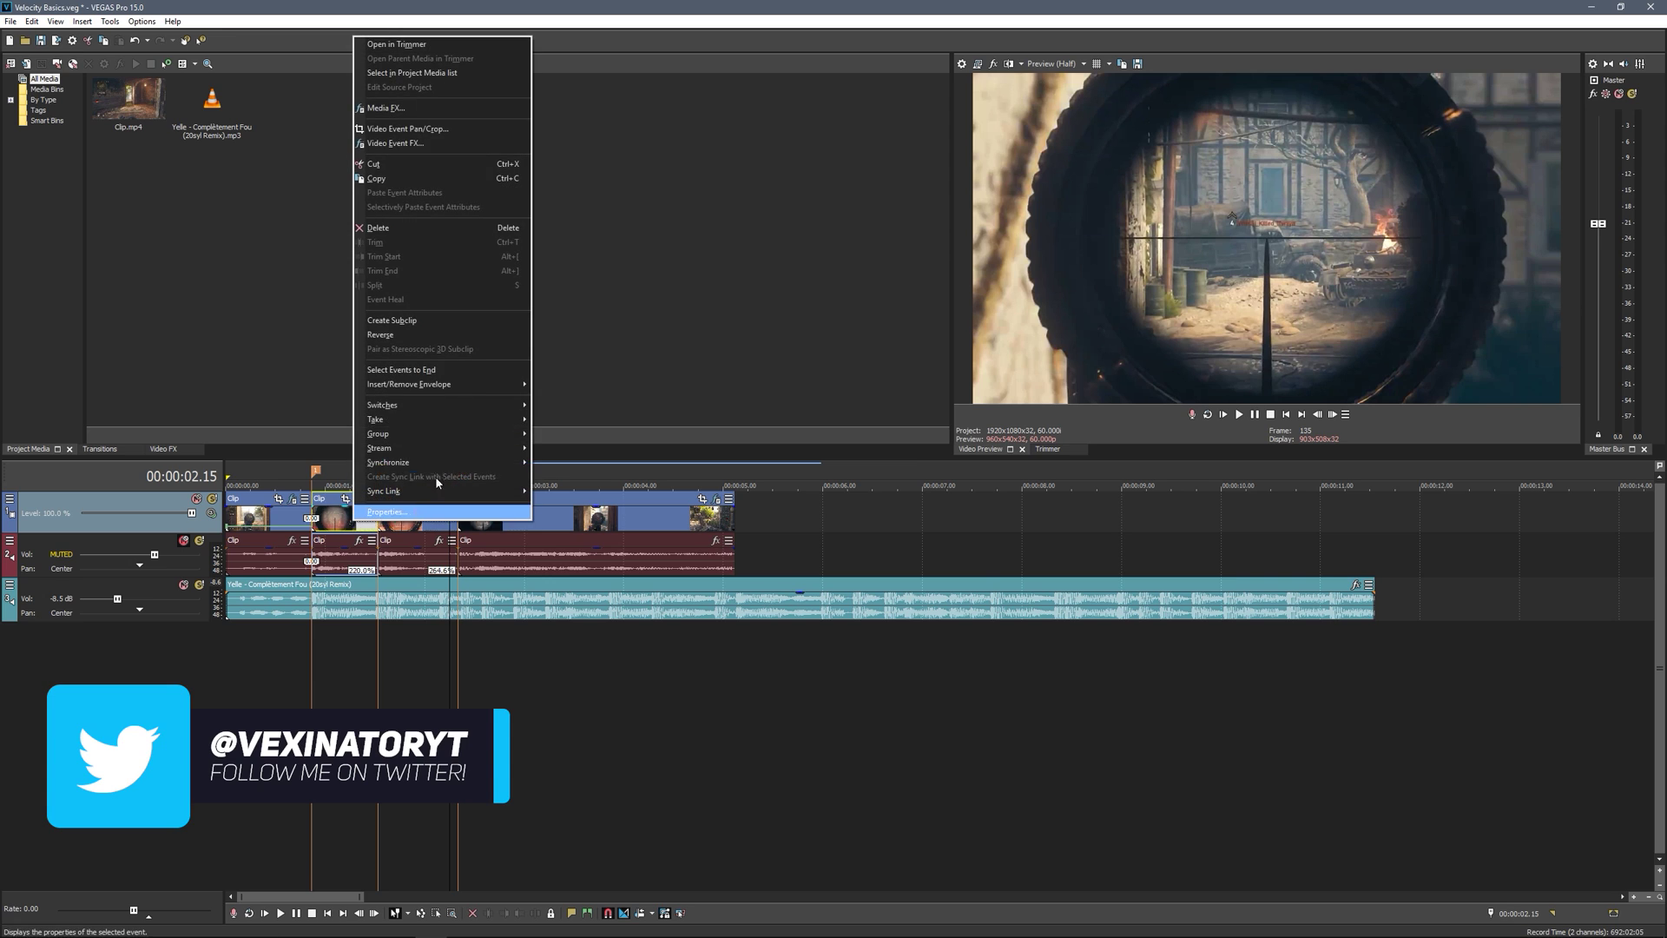
mouse_move(487, 384)
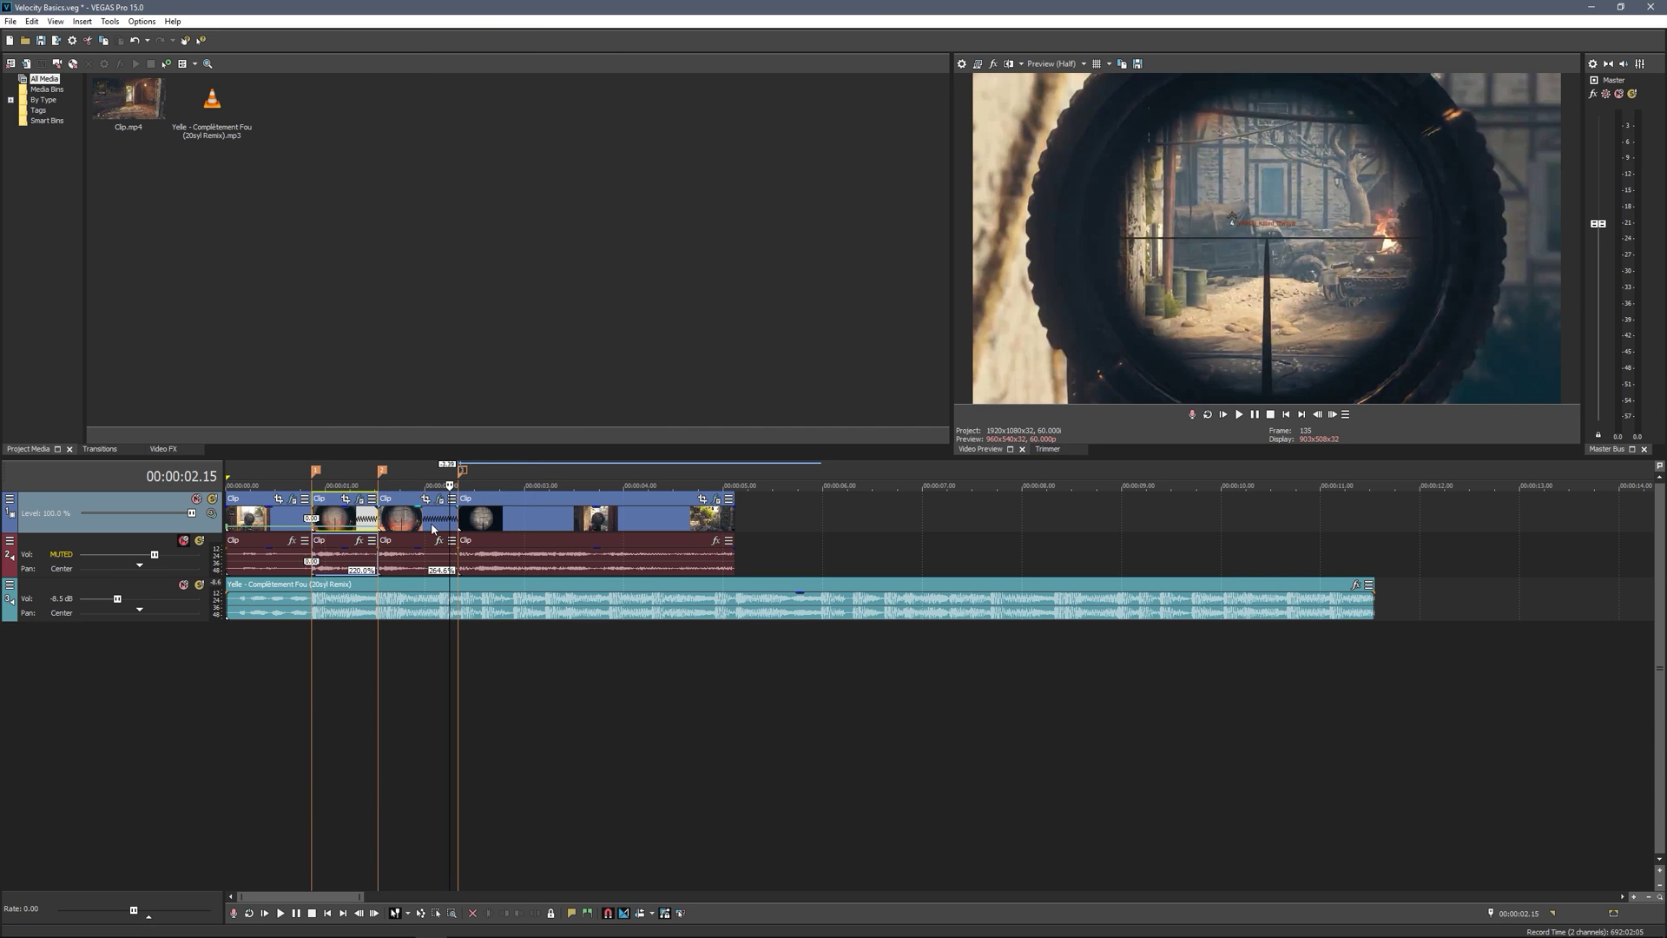
right_click(433, 527)
mouse_move(564, 387)
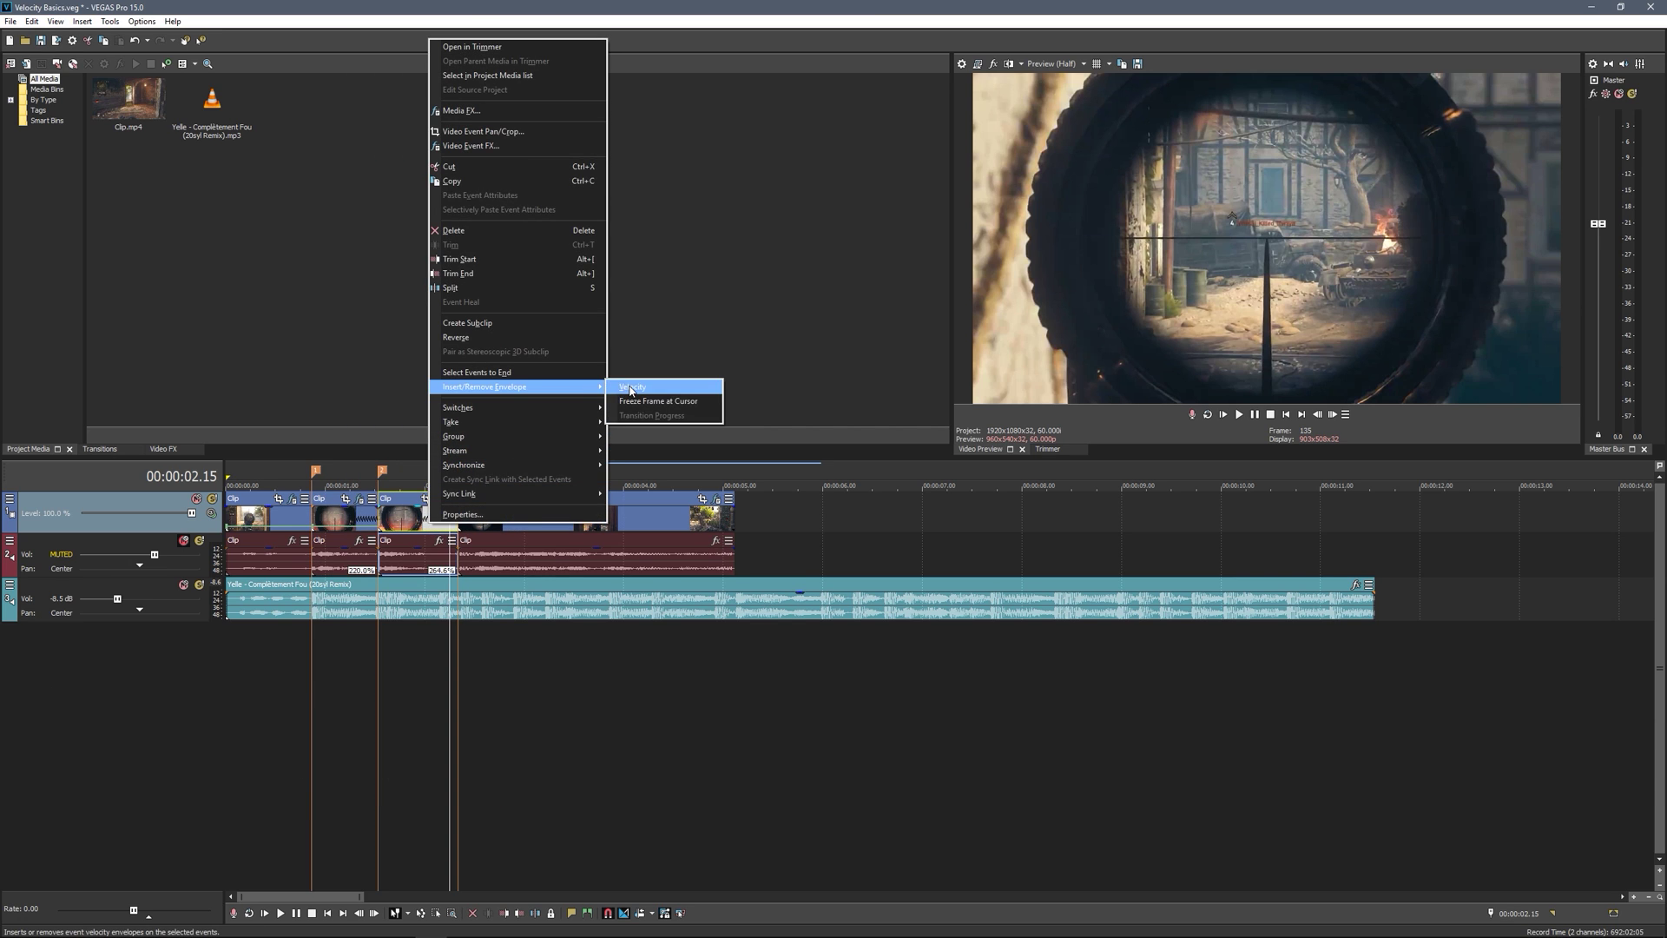
click(631, 391)
right_click(579, 521)
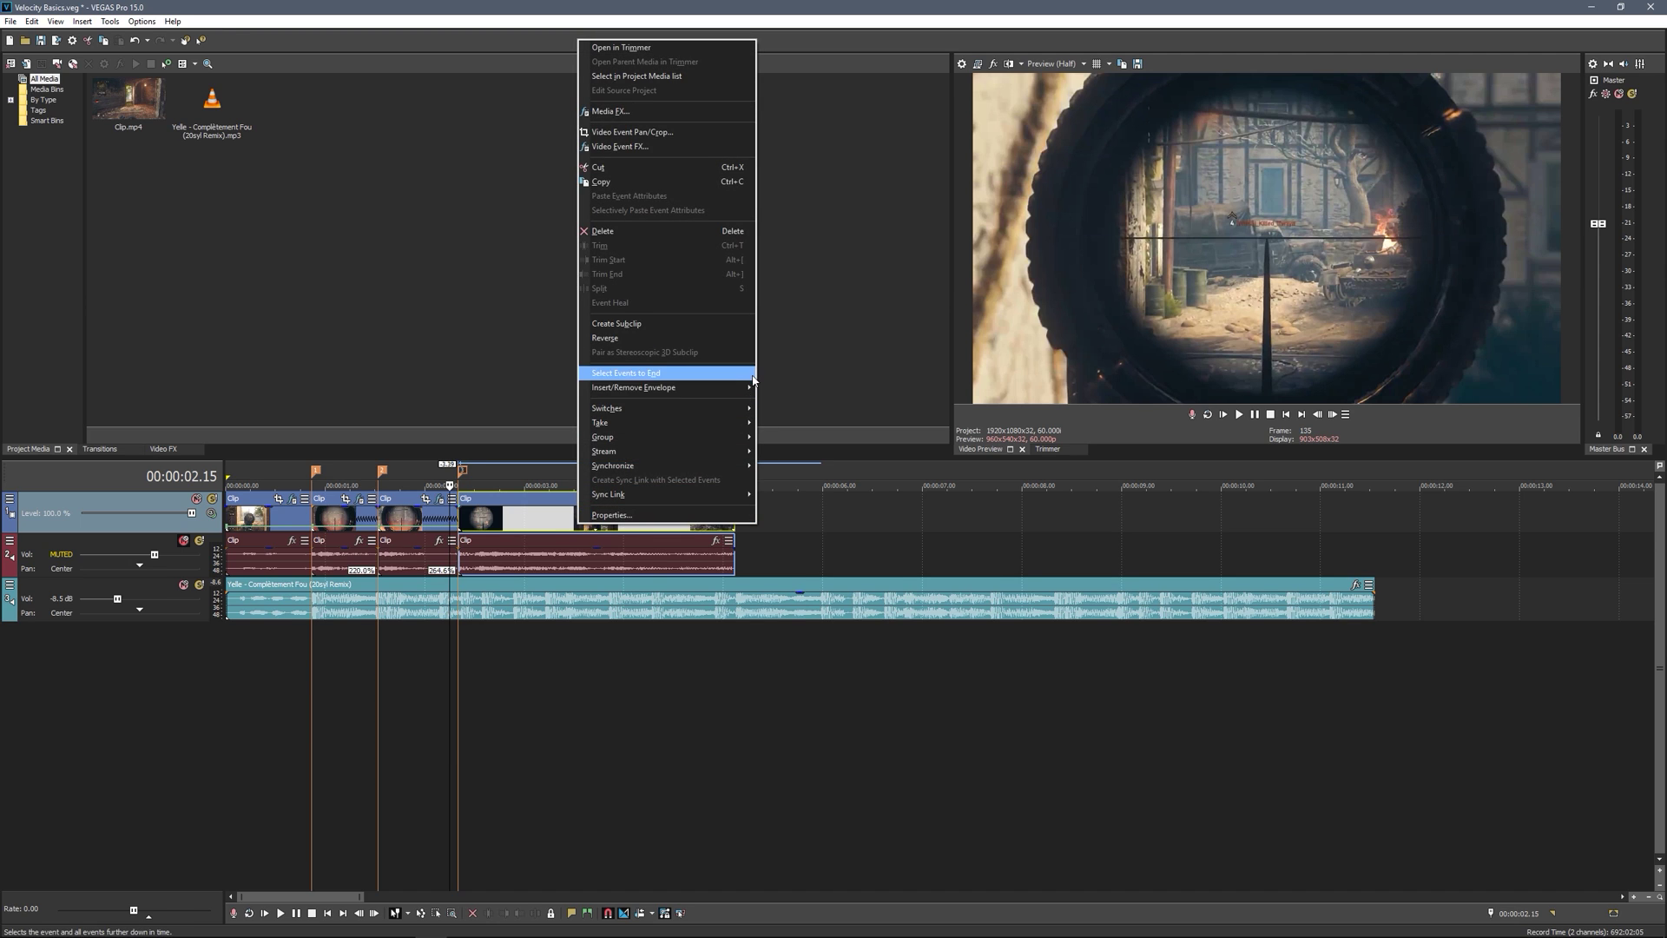
Add the last velocity envelope and trim the music event to the video's length
click(773, 393)
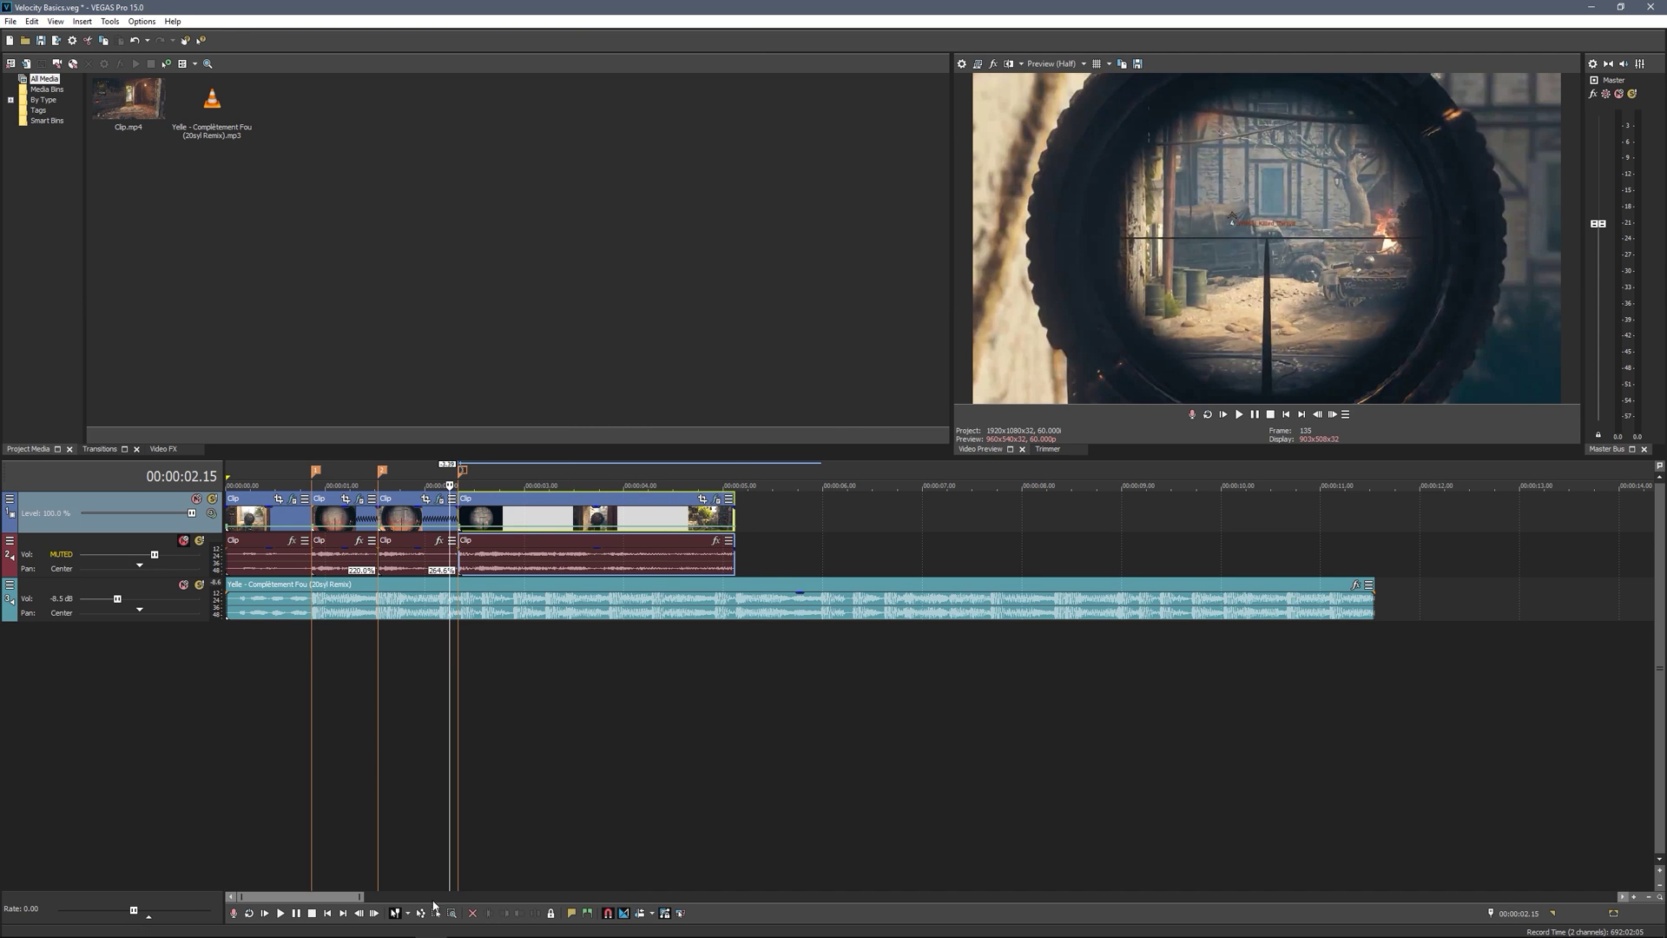
drag(1372, 613, 804, 613)
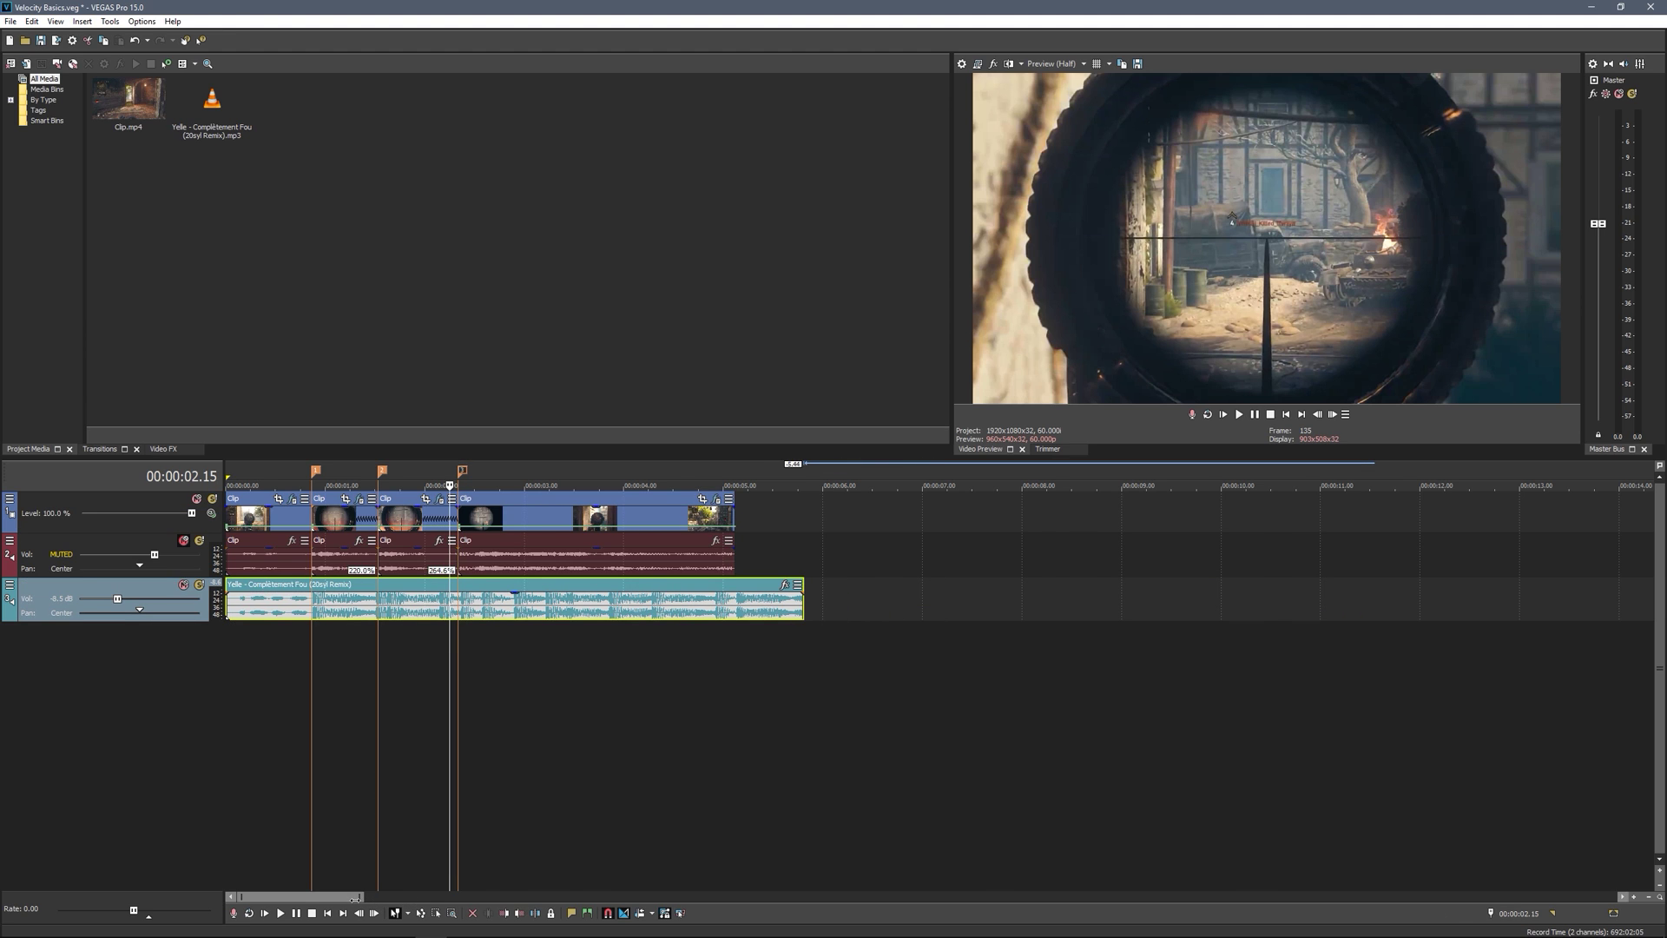
scroll(434, 738, up, 6)
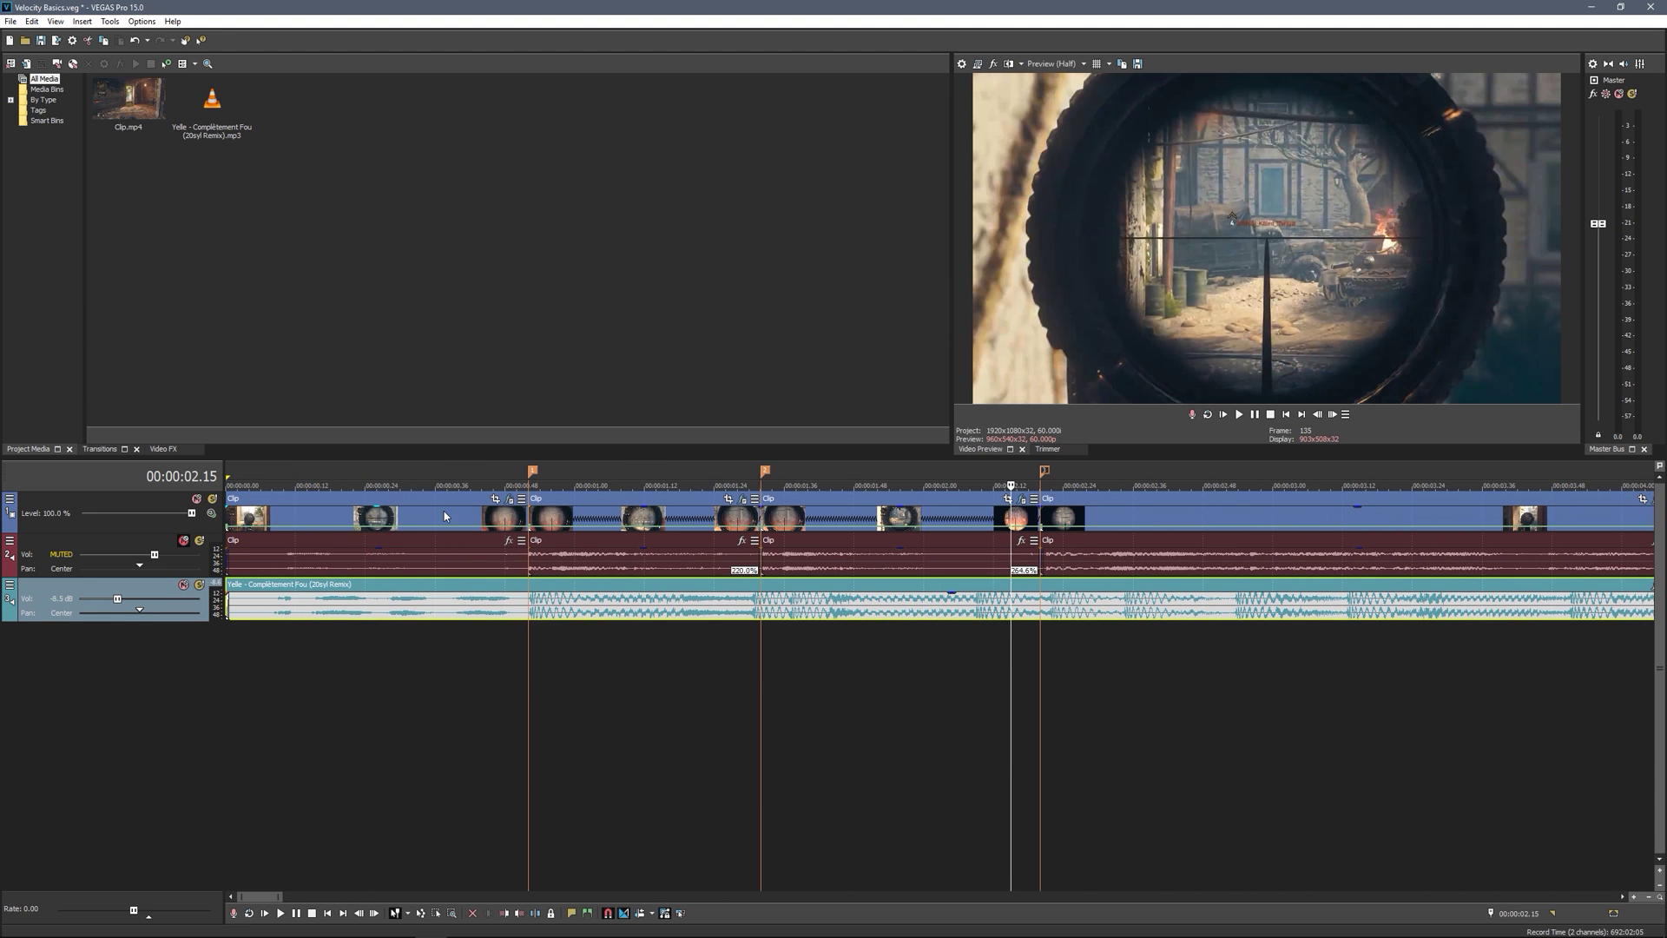
Play back the edited sequence from the first event, then select the first video events
click(440, 519)
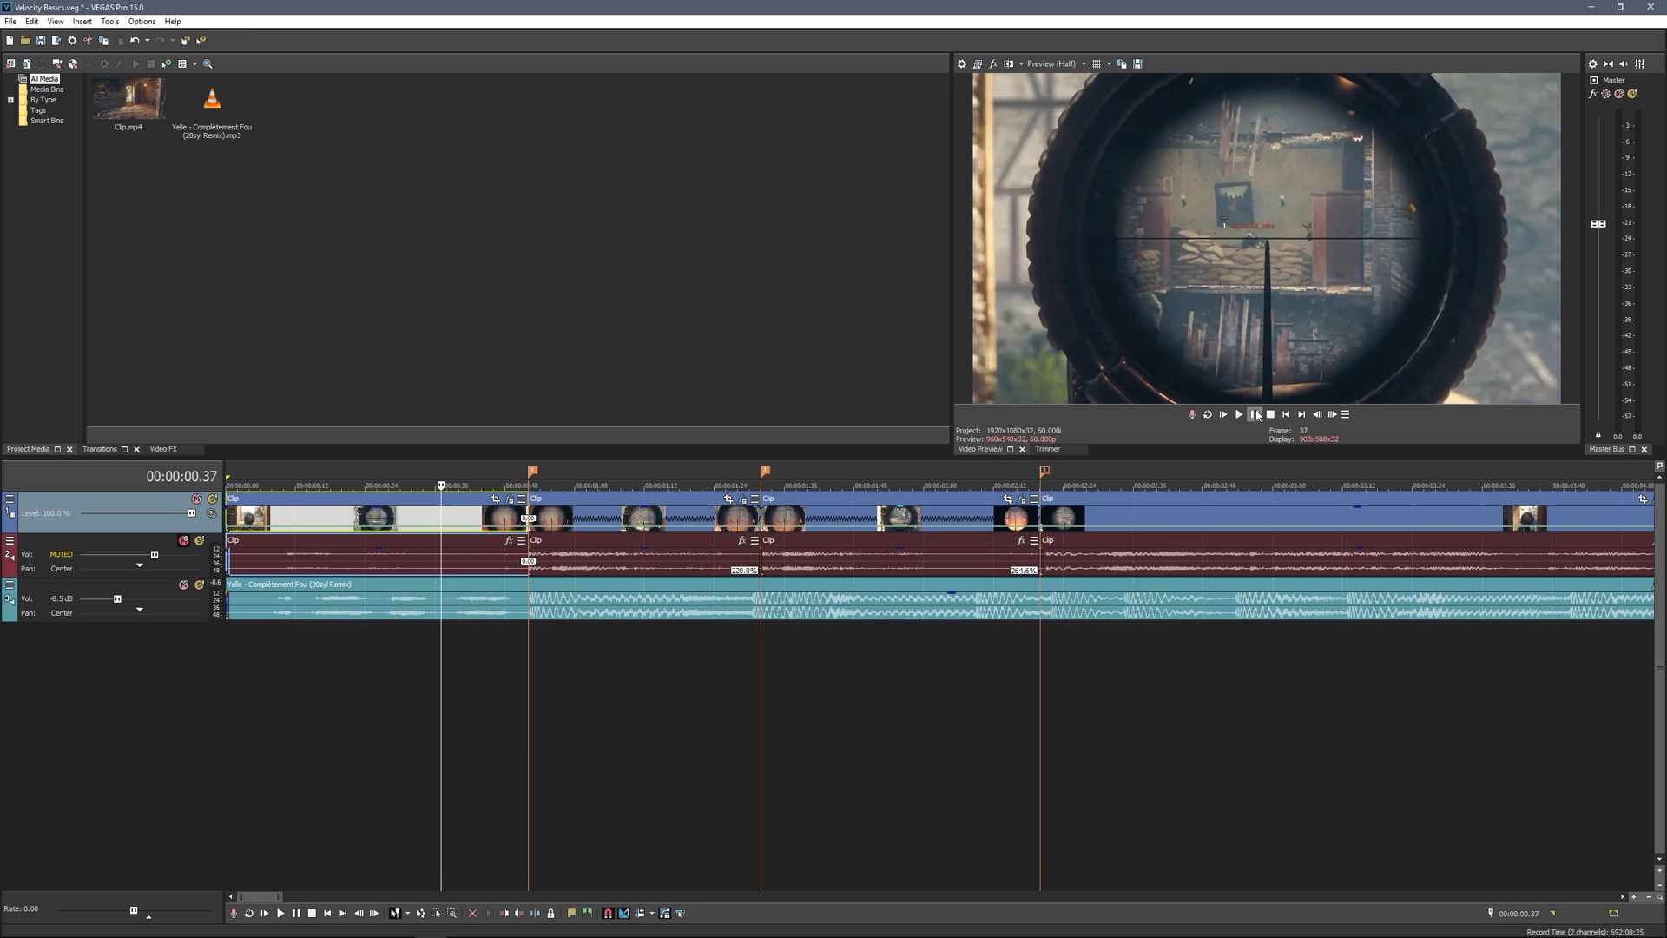
click(1256, 414)
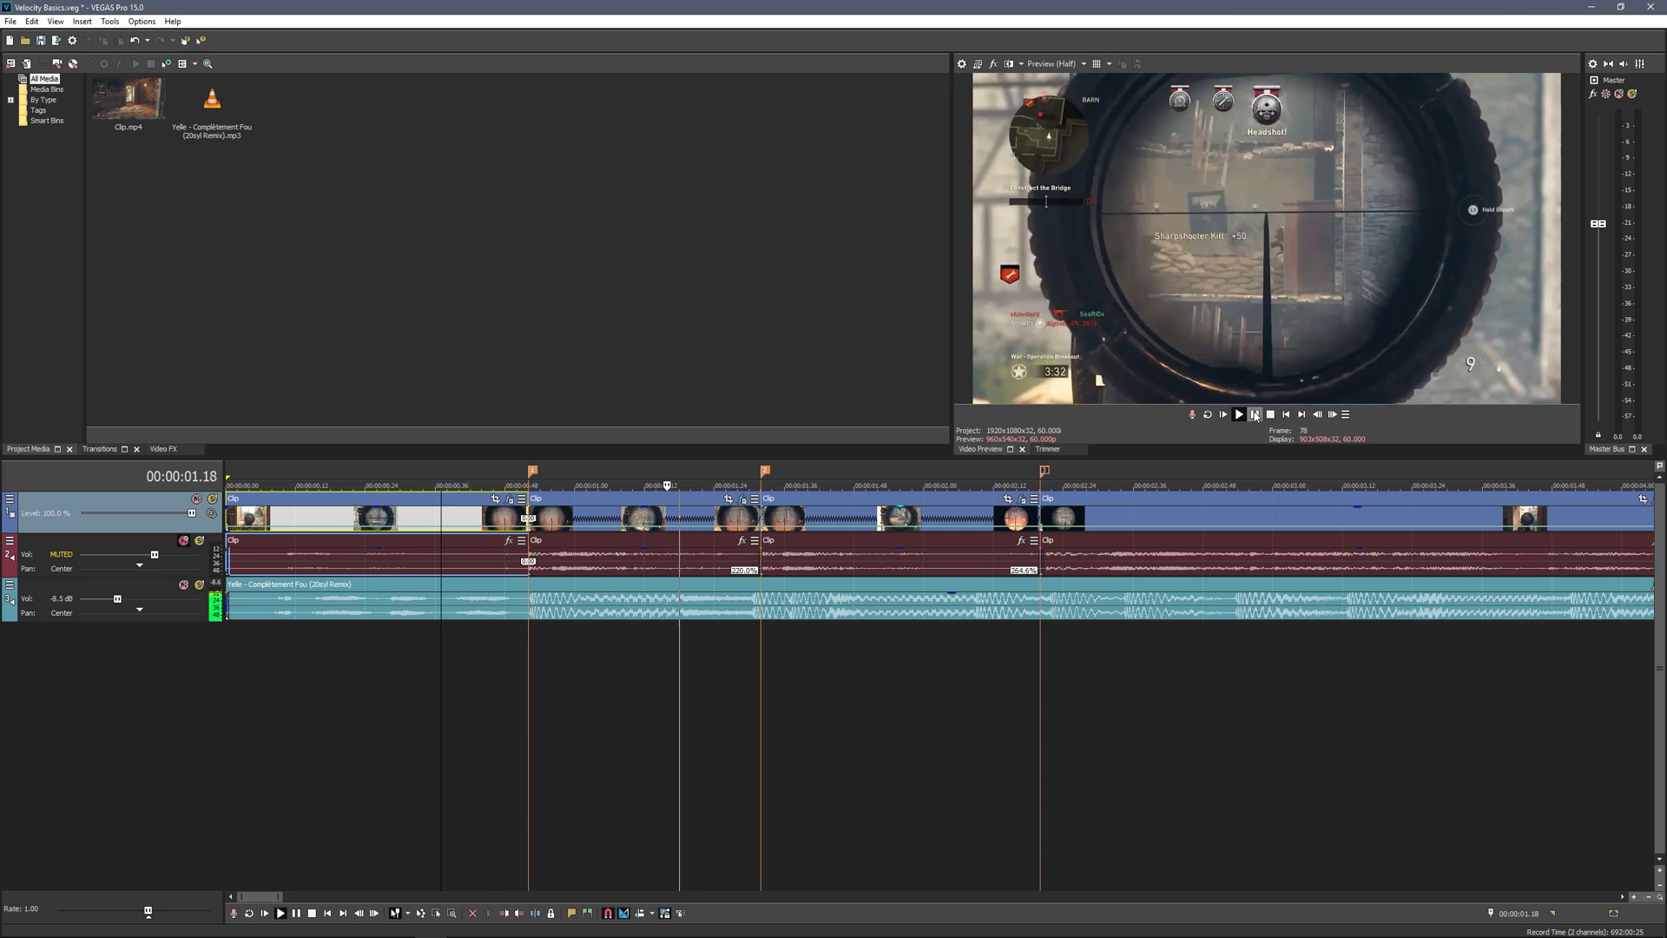
key(Return)
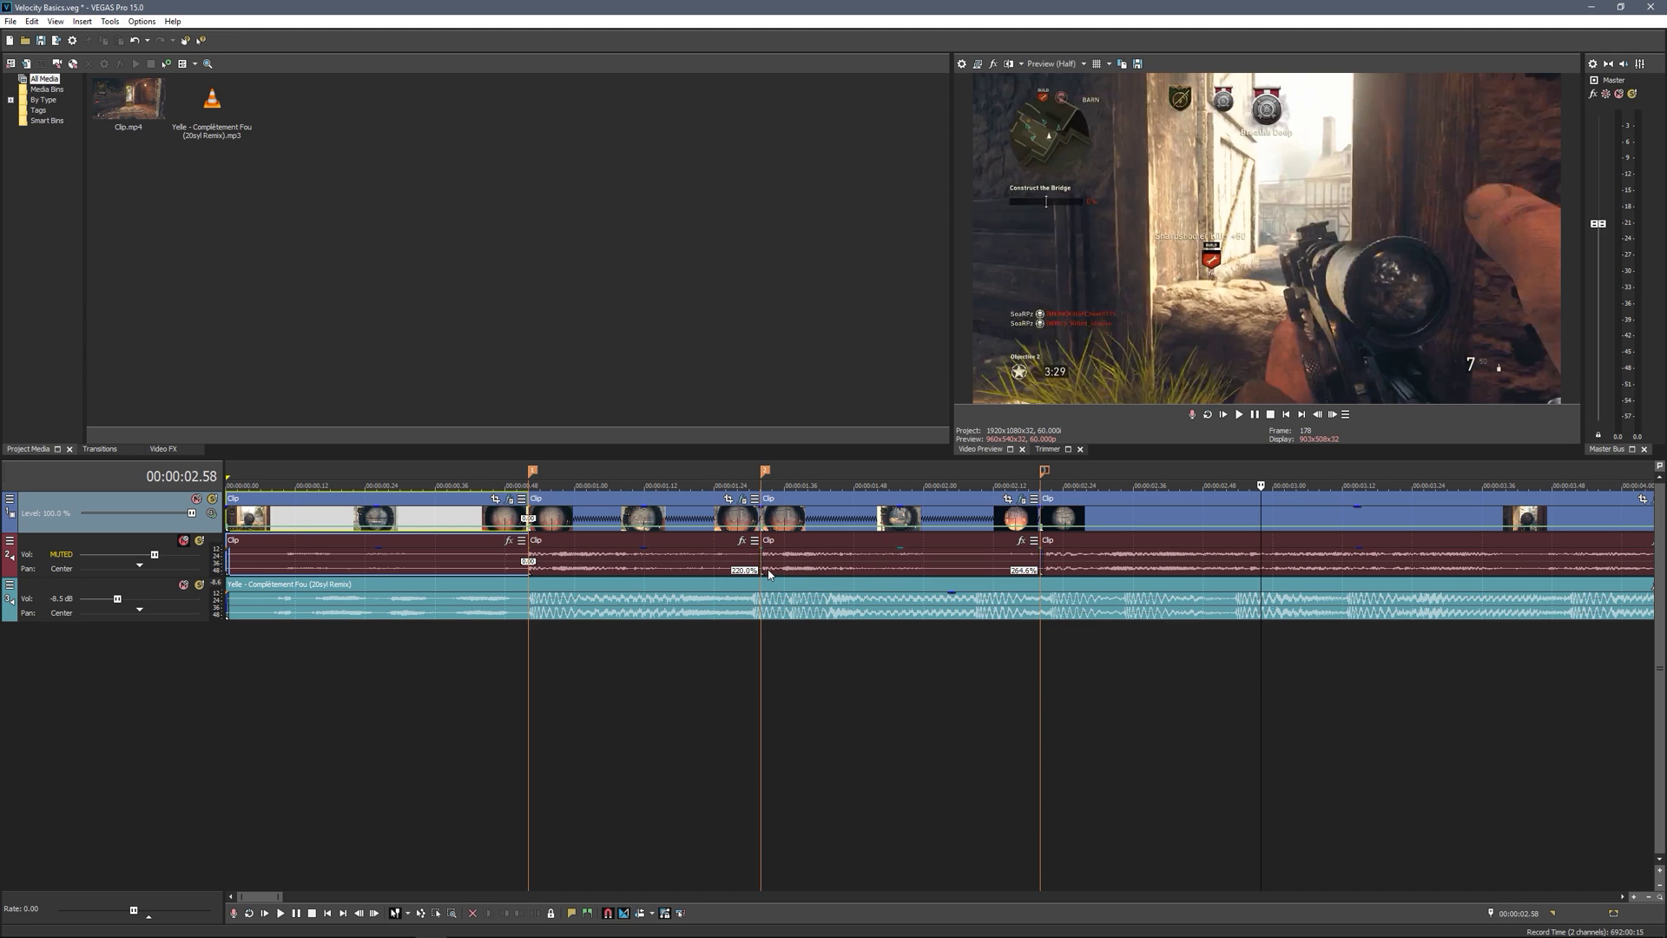
click(570, 517)
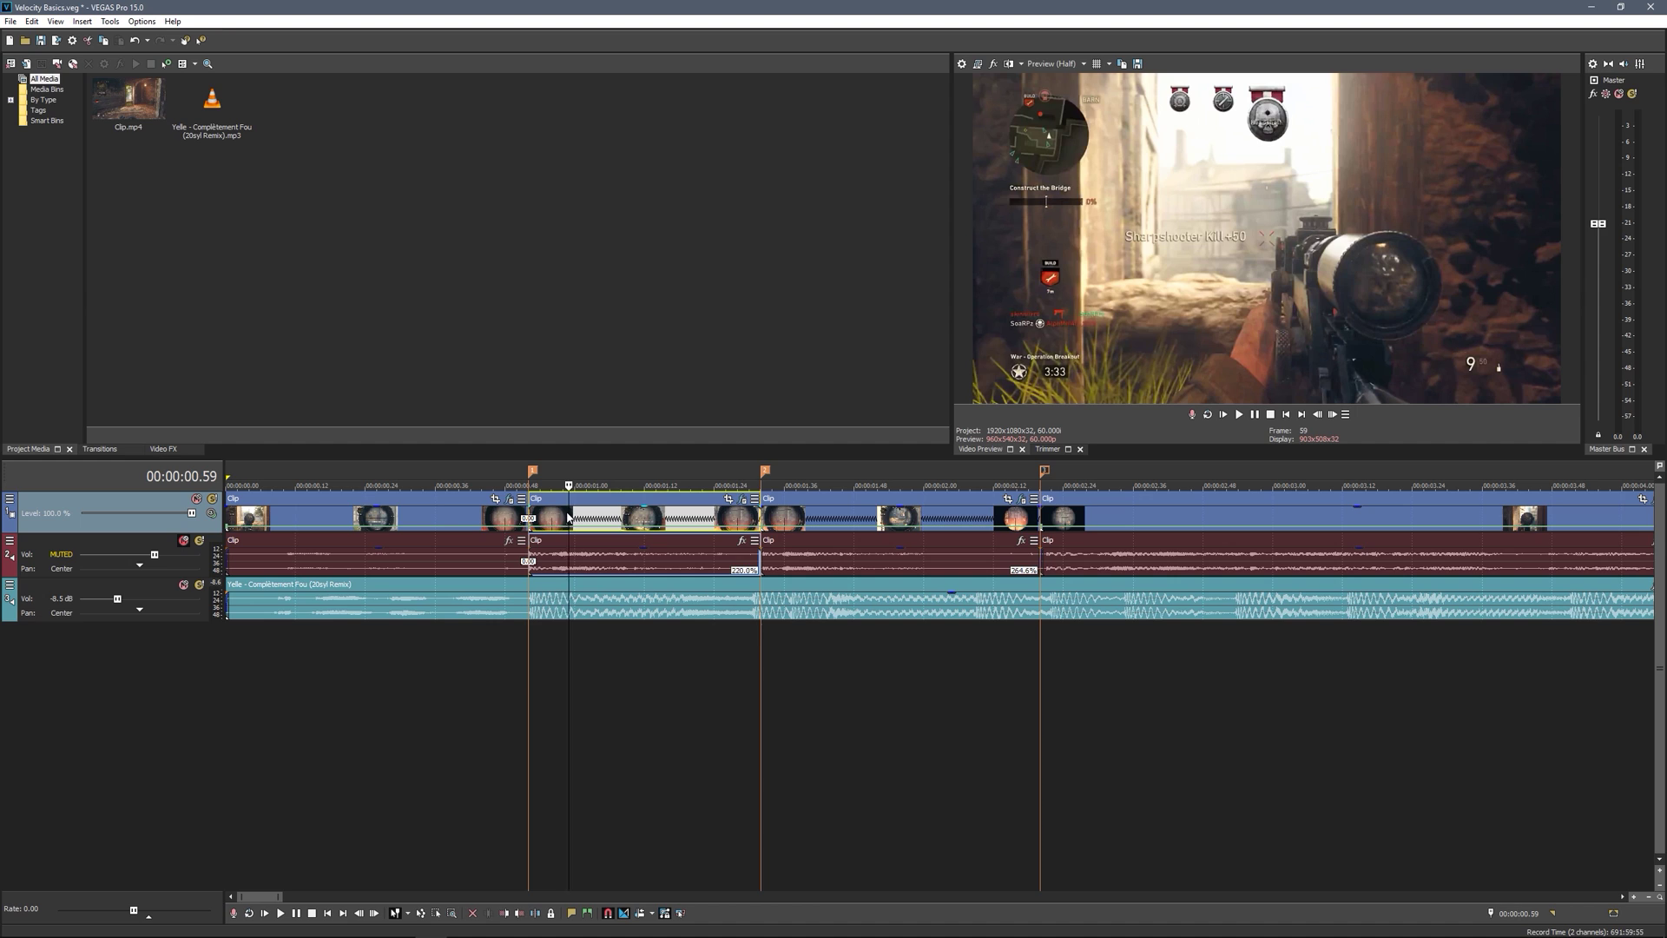
click(510, 521)
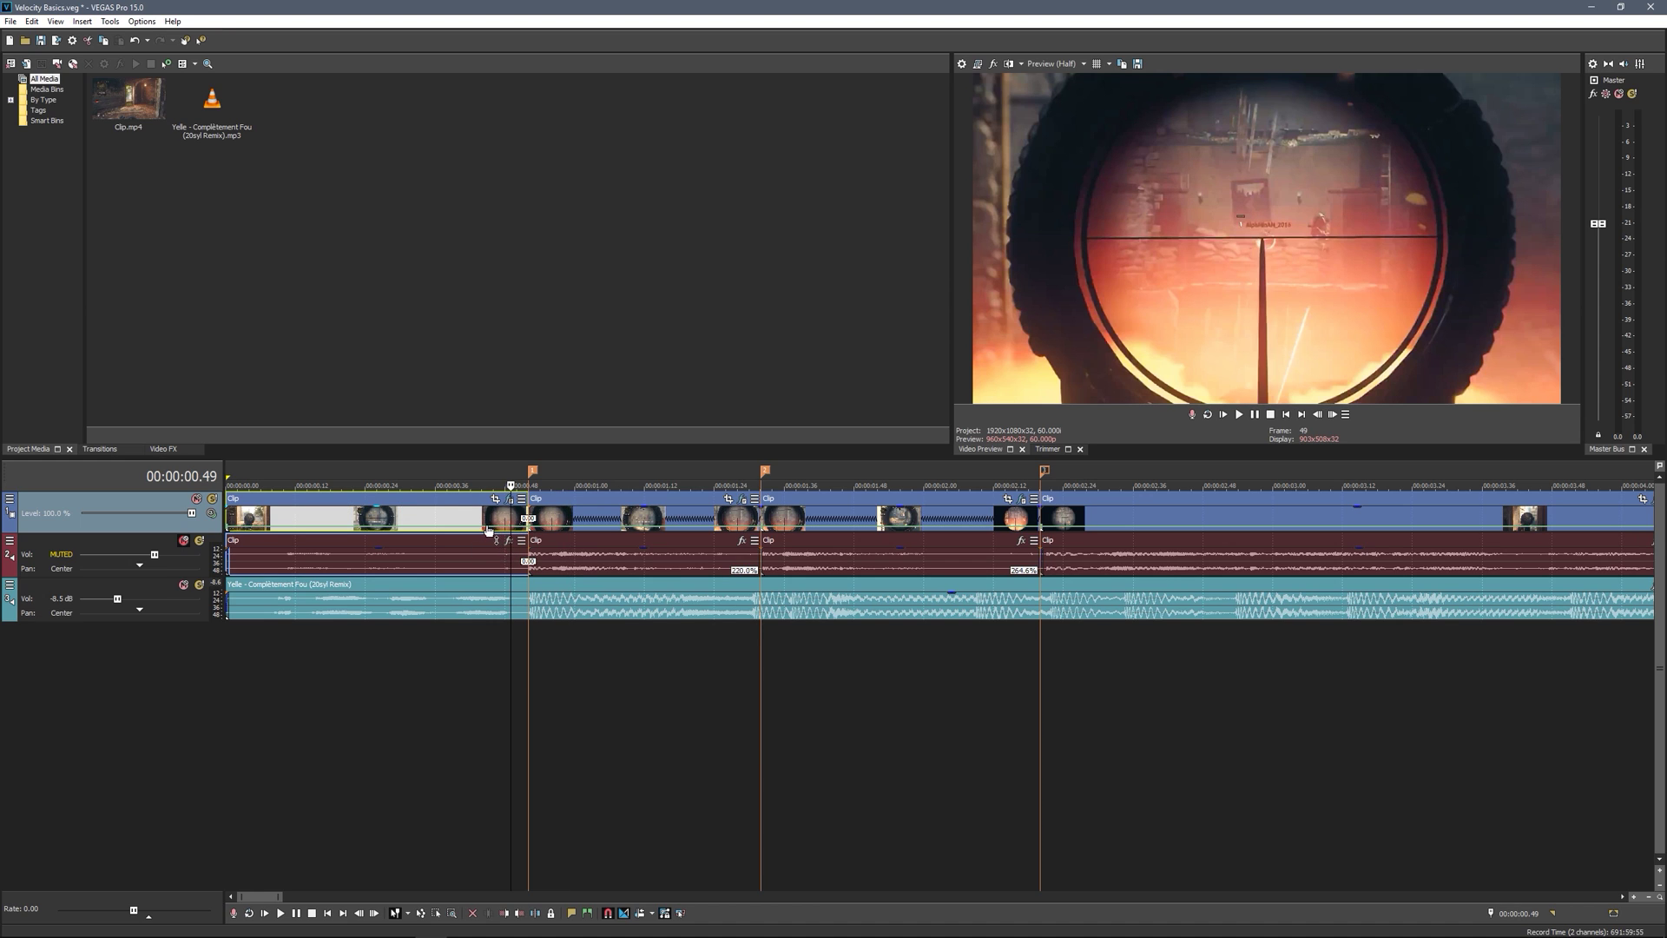
Set the velocity point at 00:00:00.51 to 50% forward velocity
right_click(488, 527)
key(Escape)
click(496, 527)
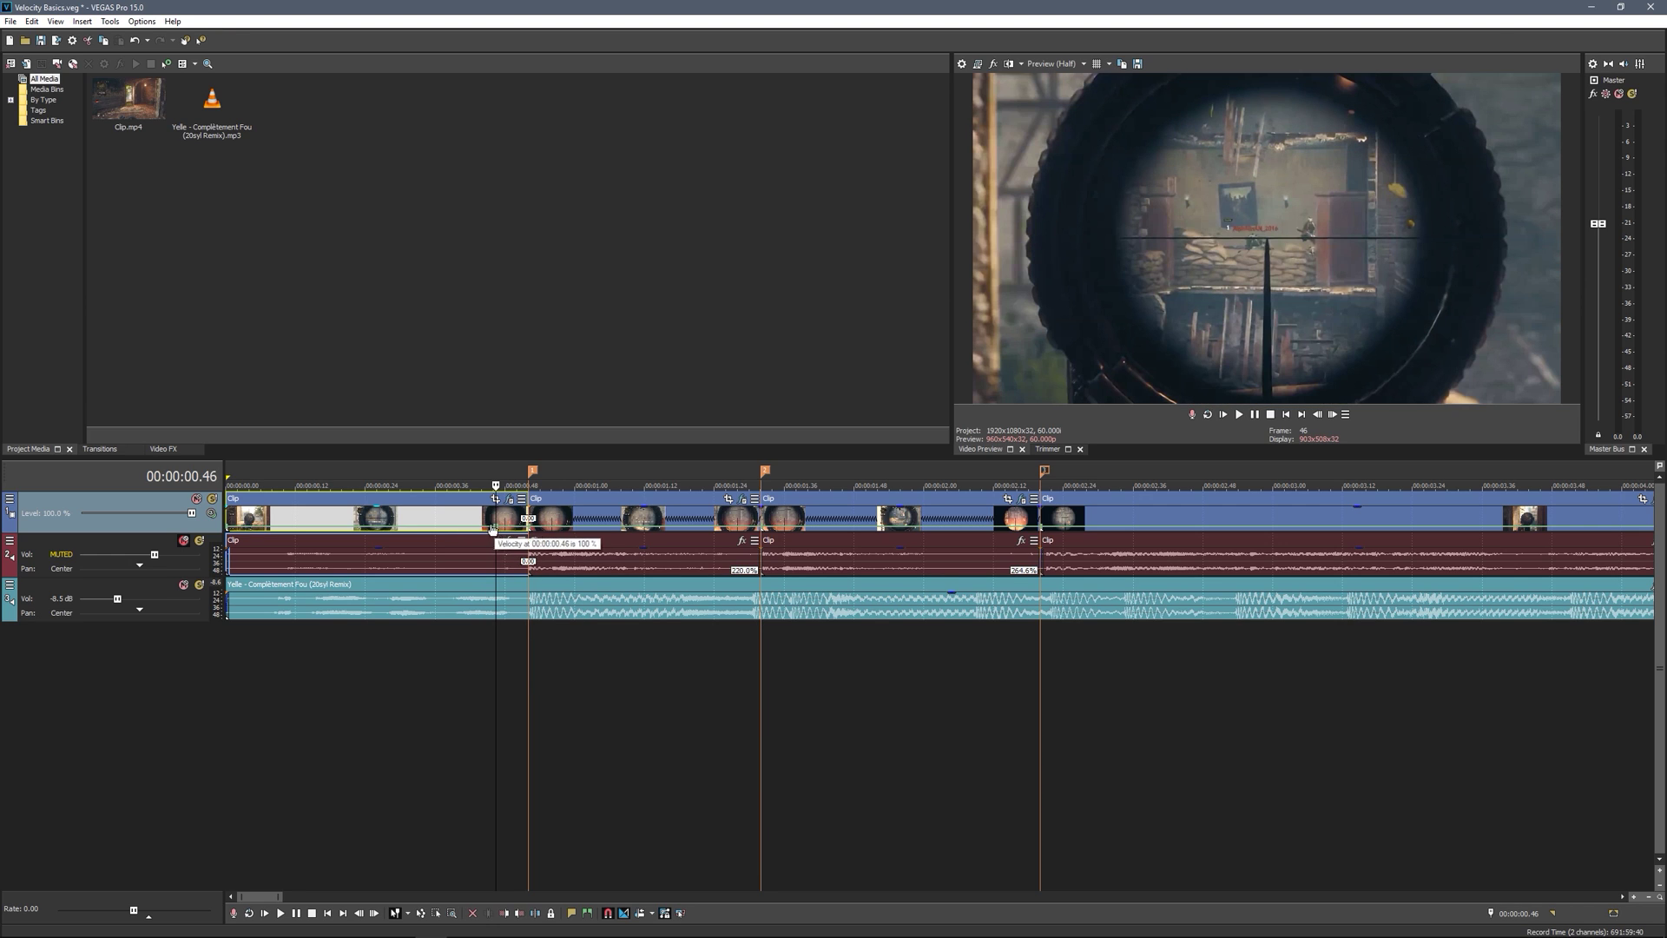
click(521, 528)
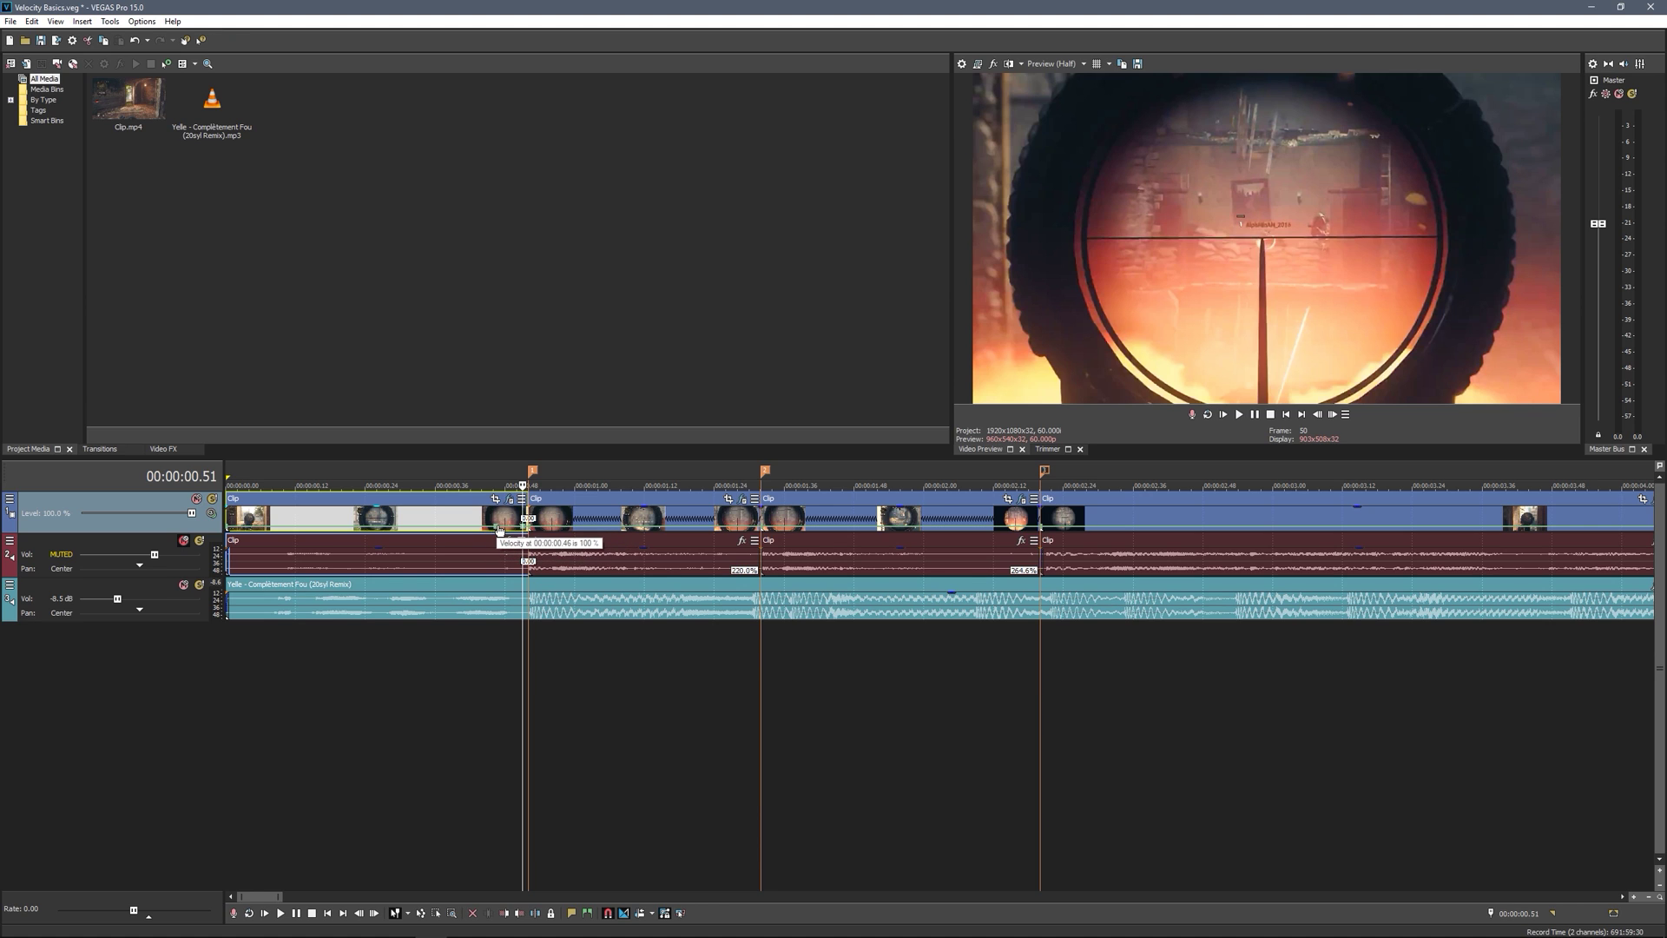
right_click(497, 528)
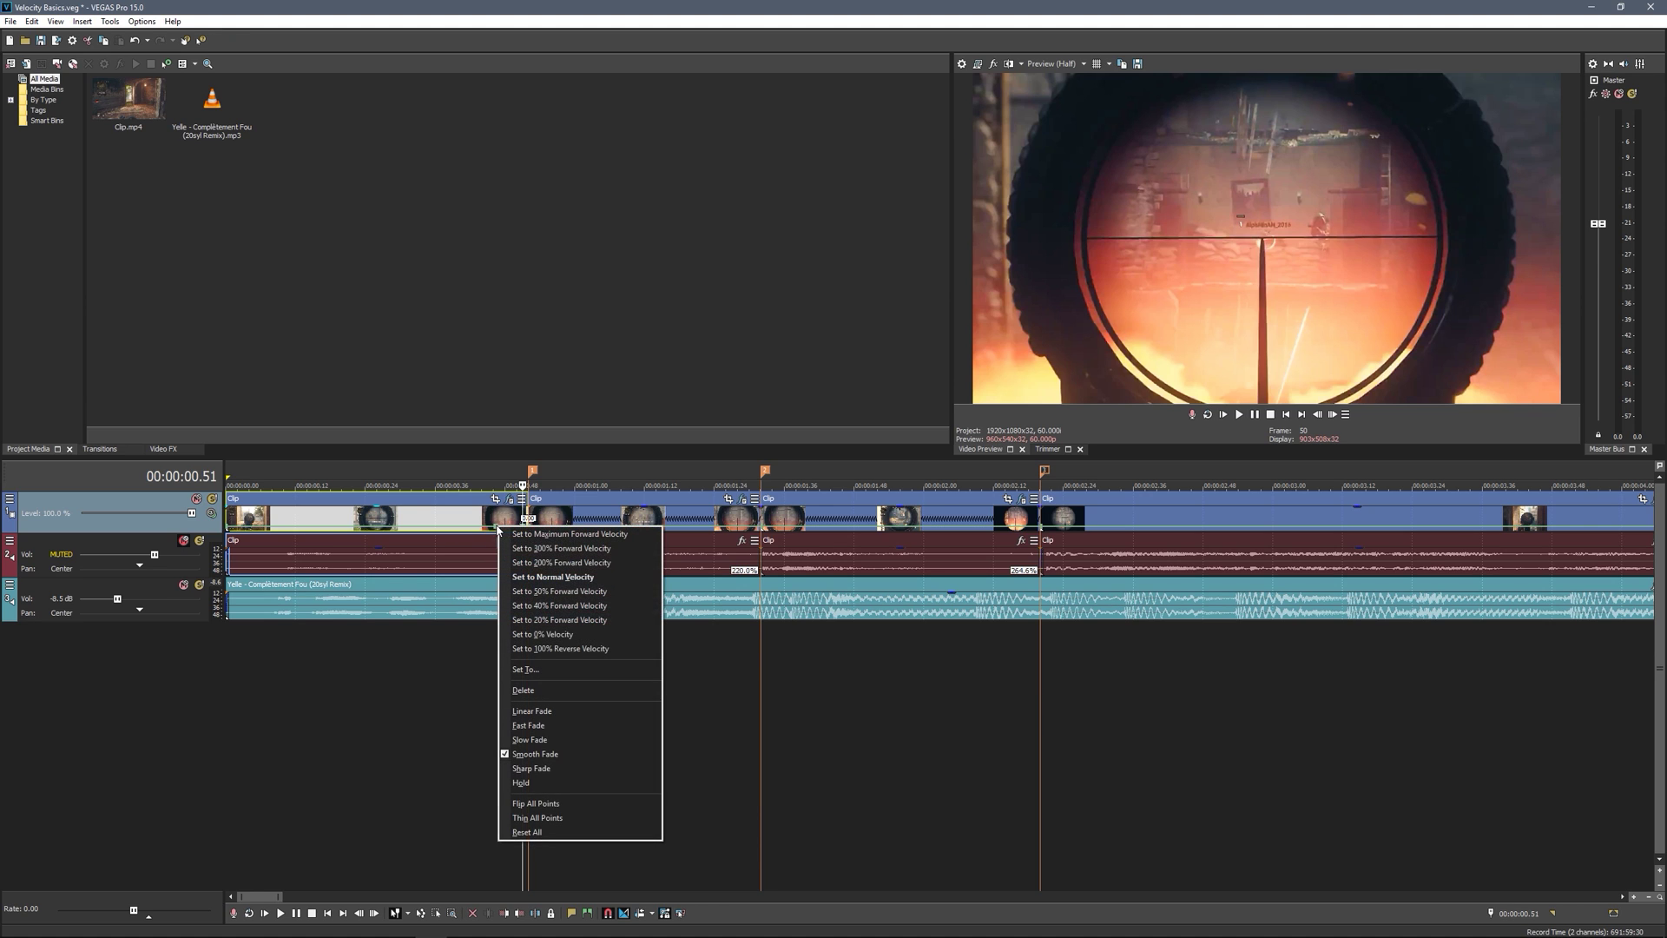
click(553, 593)
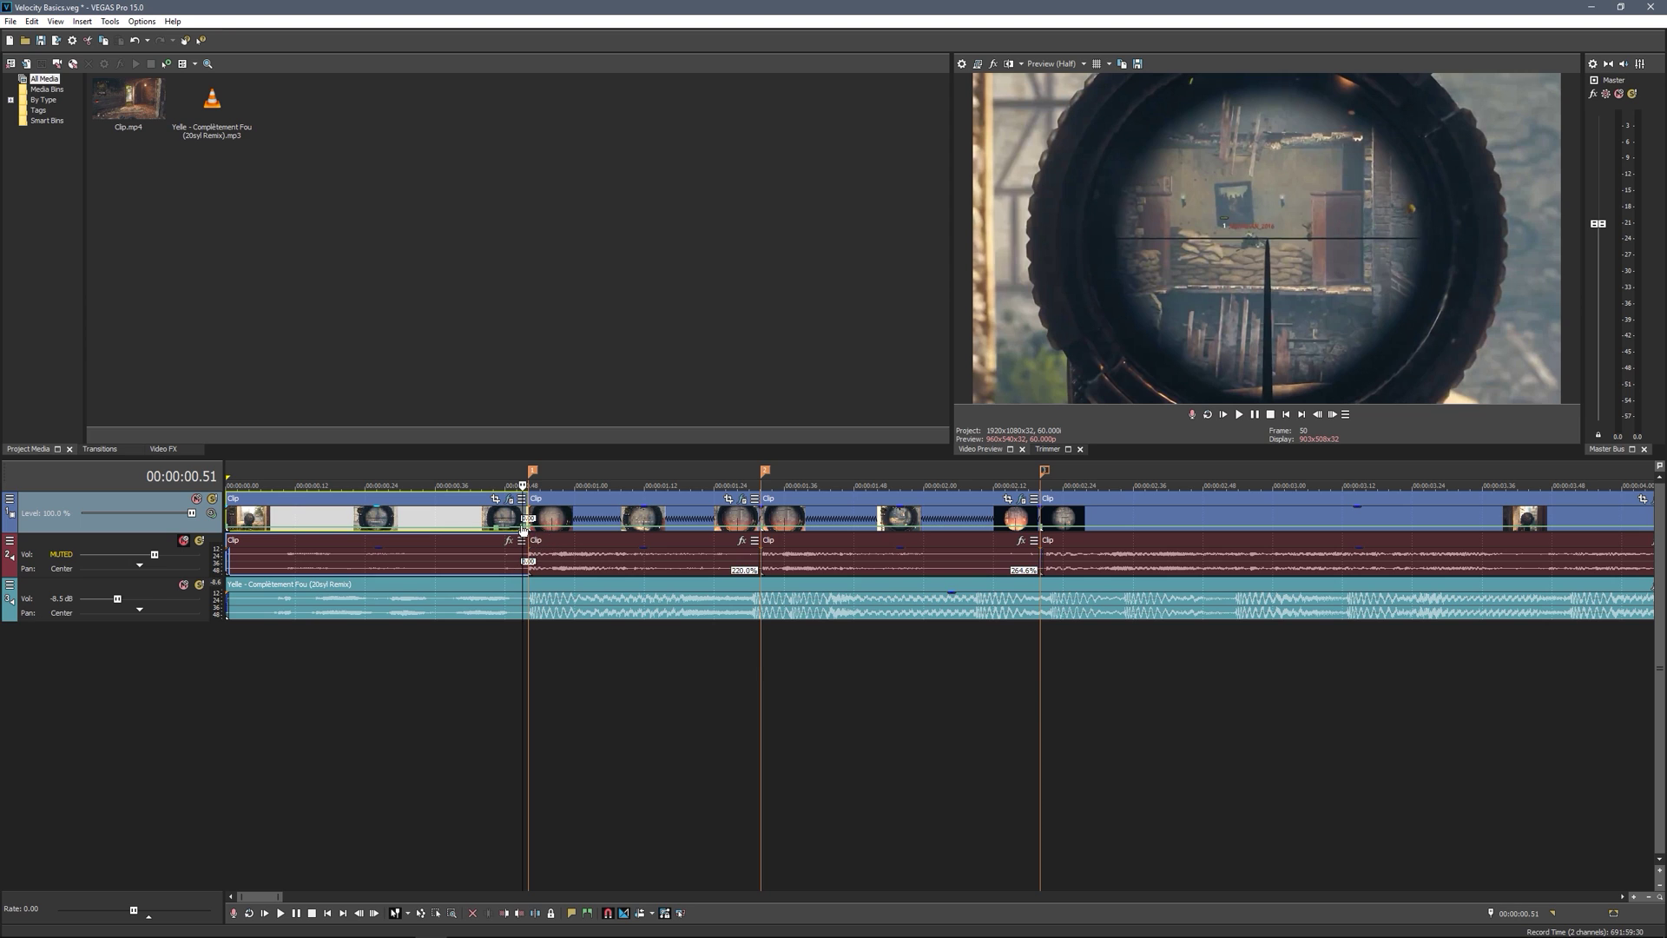
Set the velocity point at 00:00:00.56 to 200% forward velocity
right_click(524, 528)
click(556, 555)
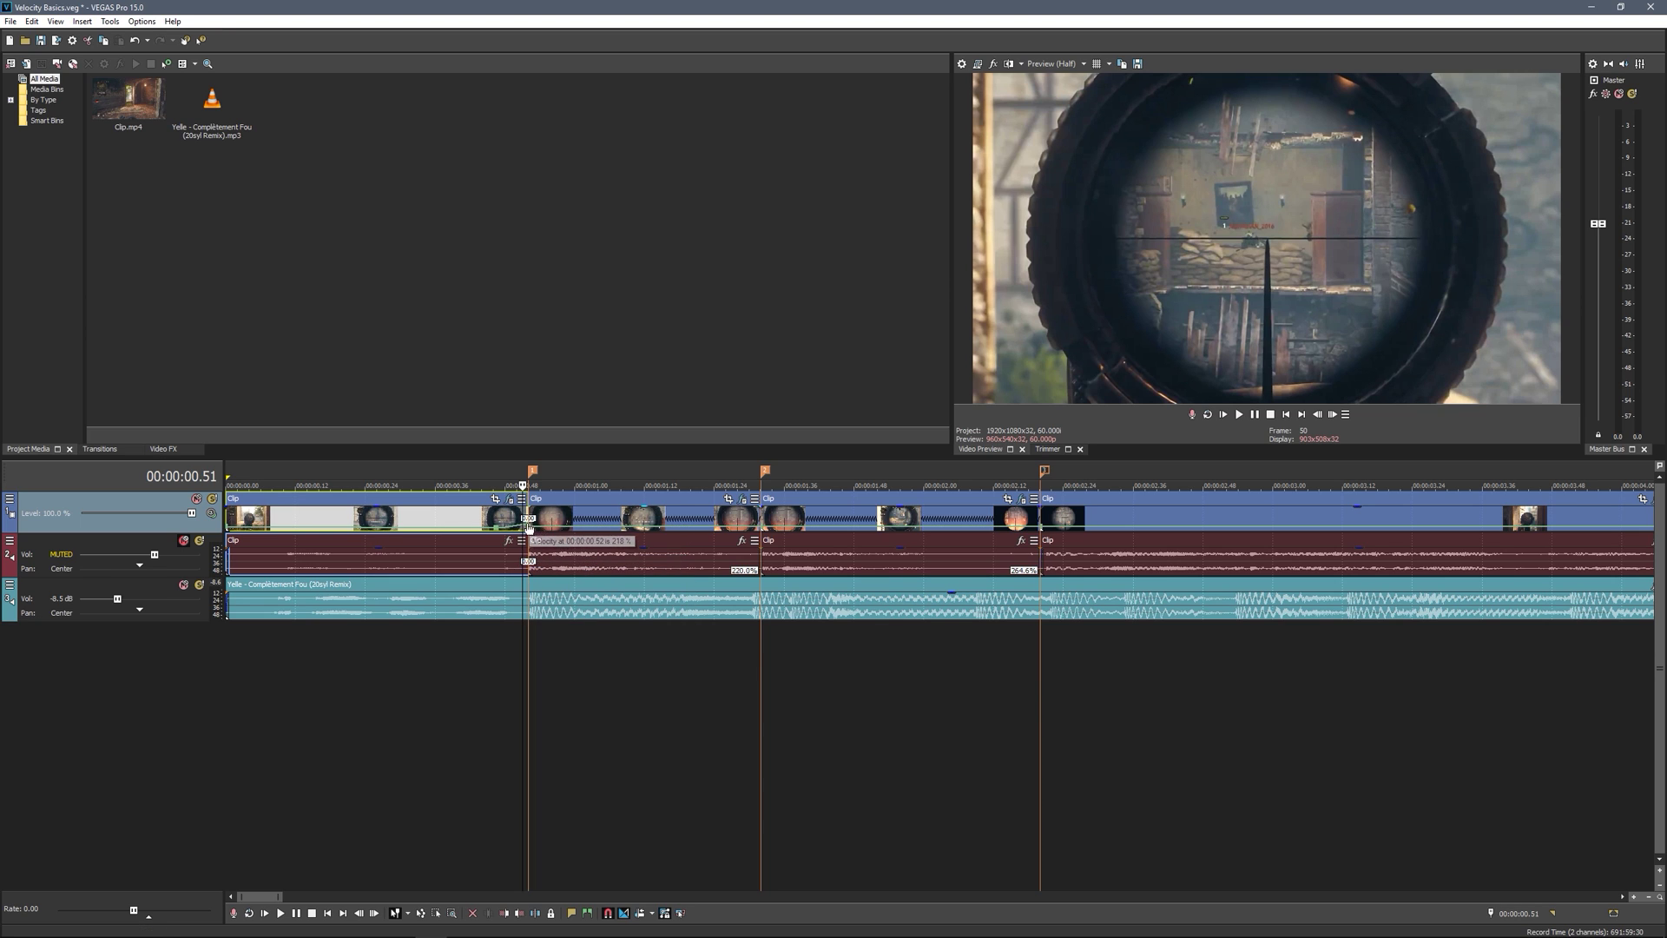
right_click(527, 527)
click(573, 561)
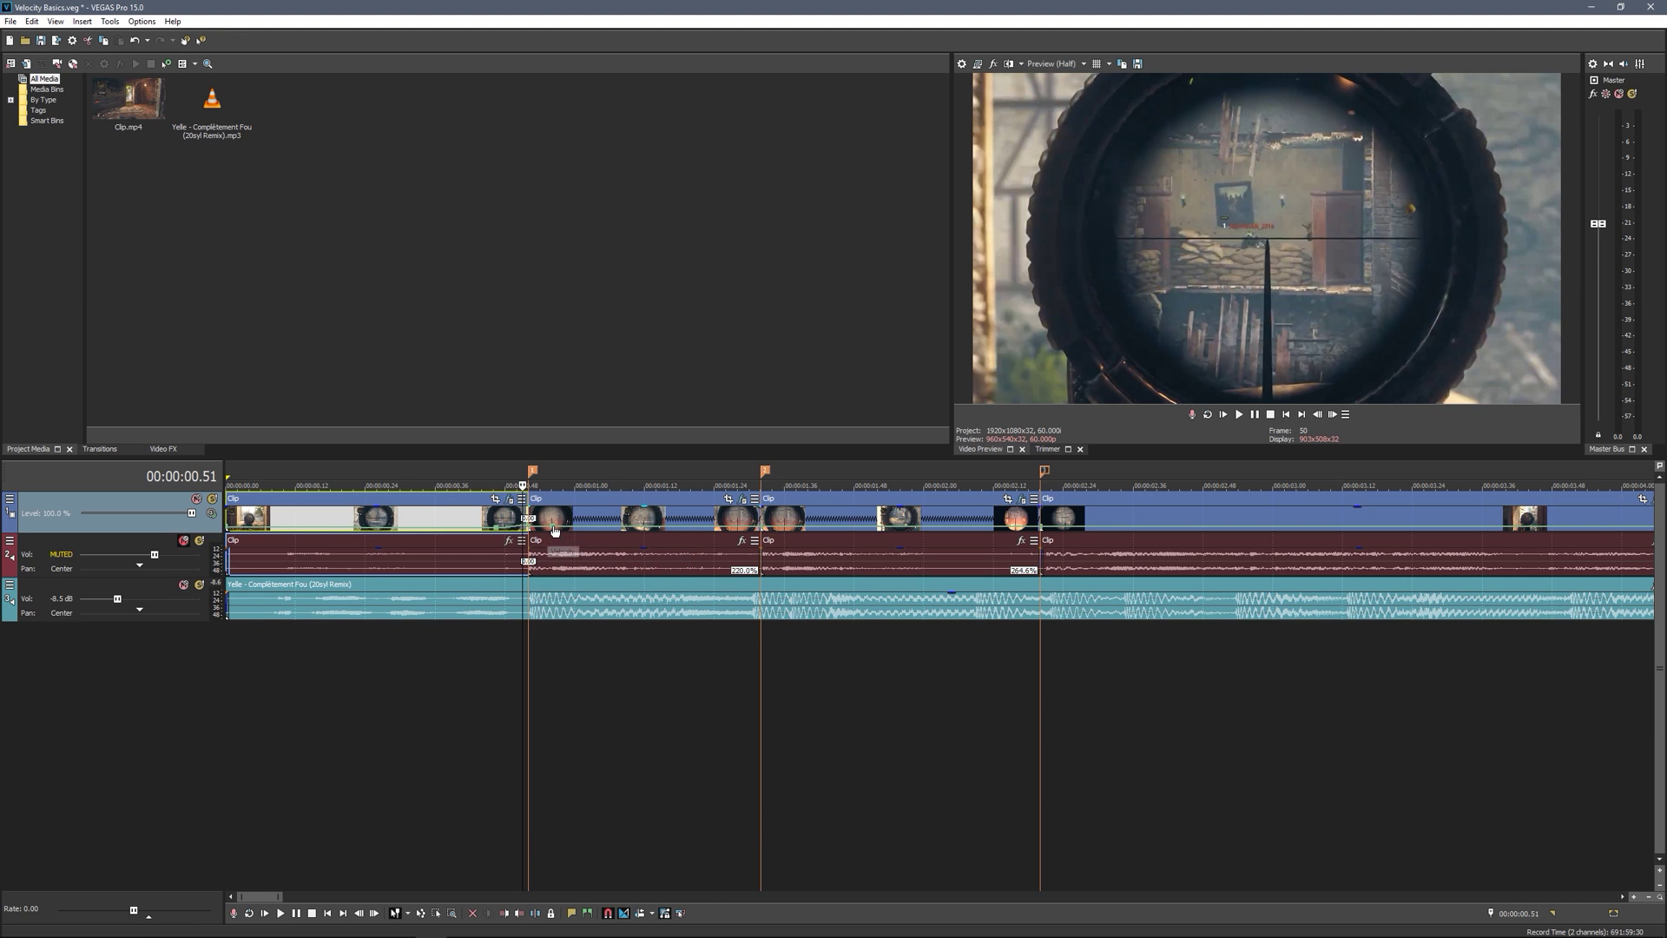
click(552, 529)
right_click(553, 525)
click(608, 611)
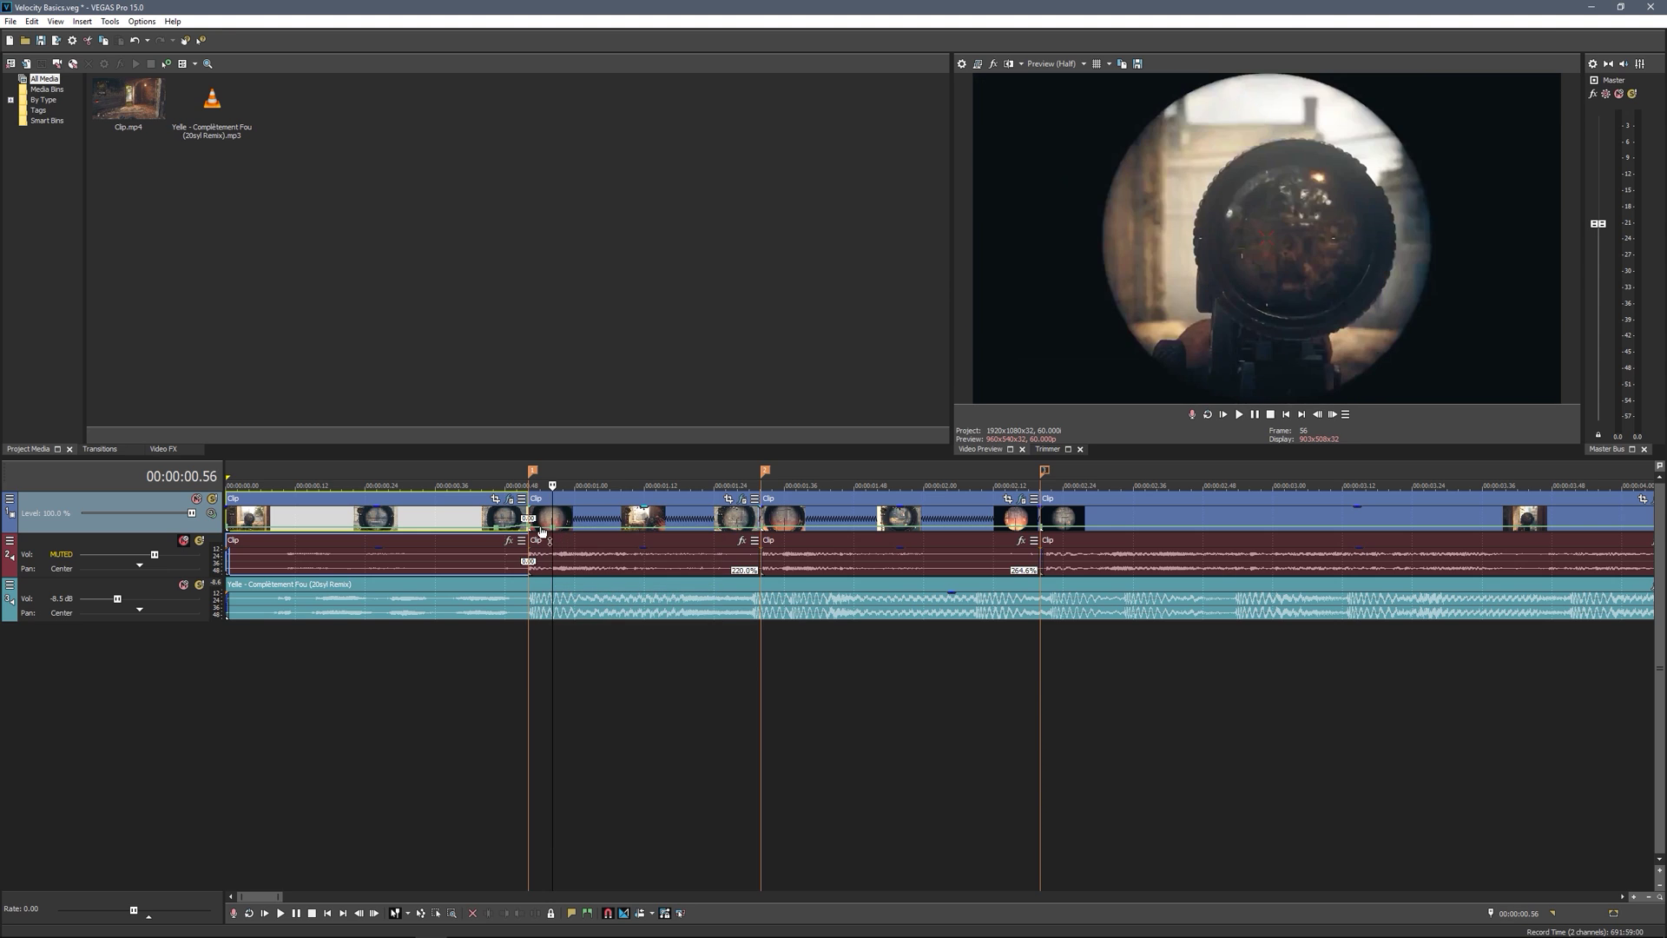
right_click(531, 526)
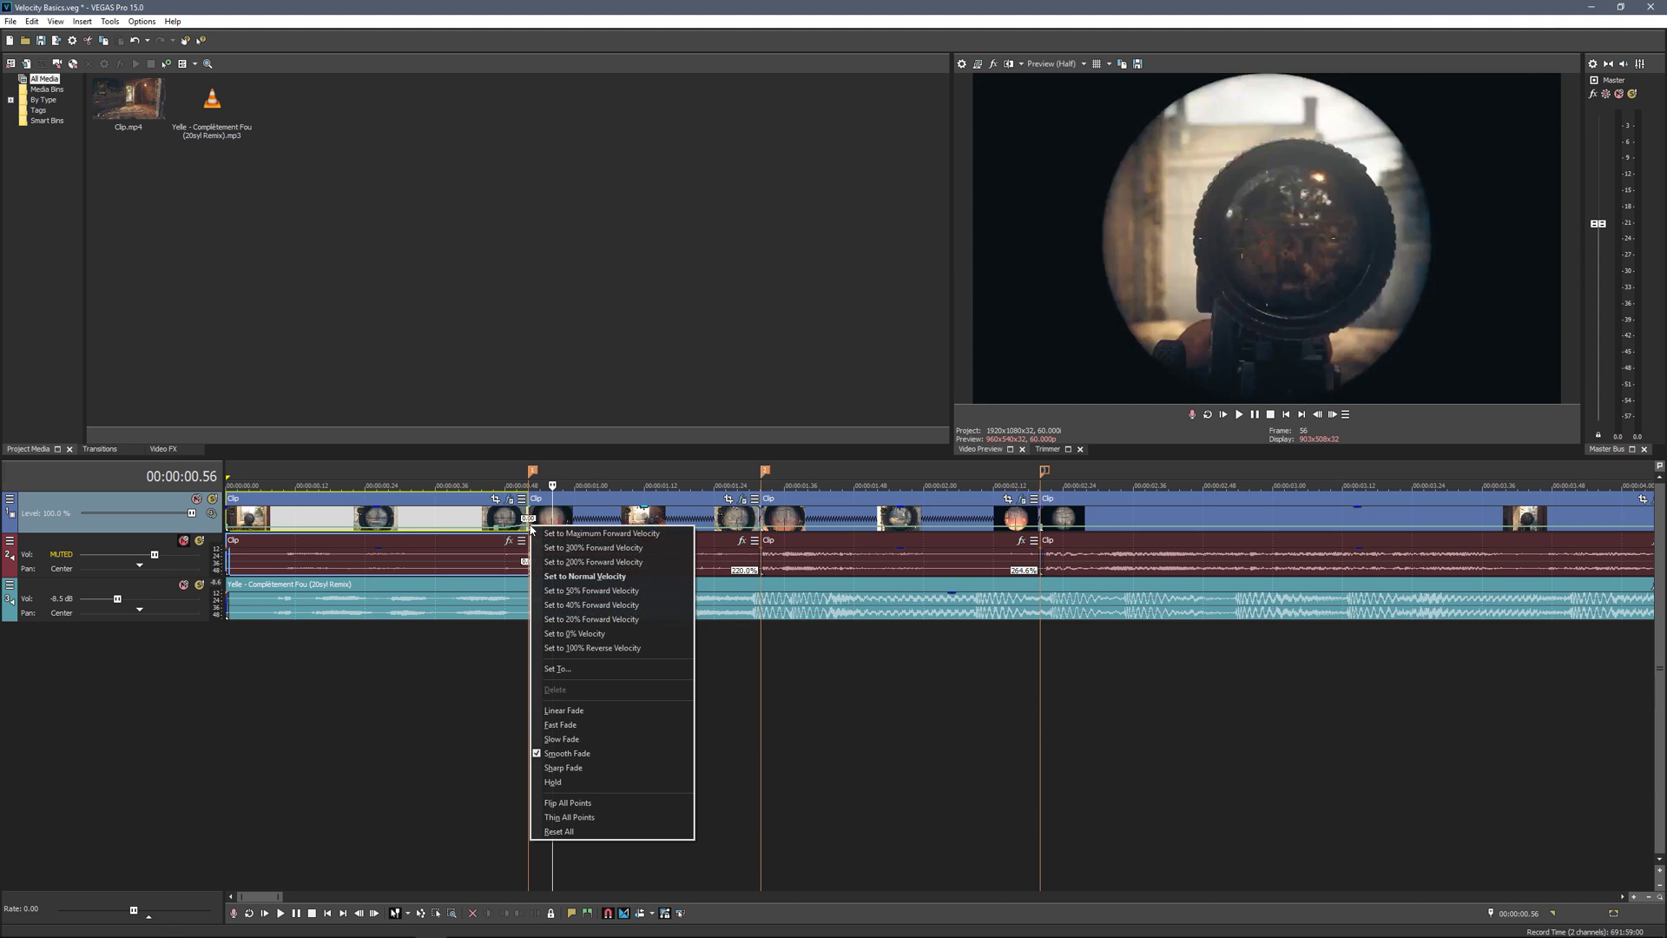
click(578, 565)
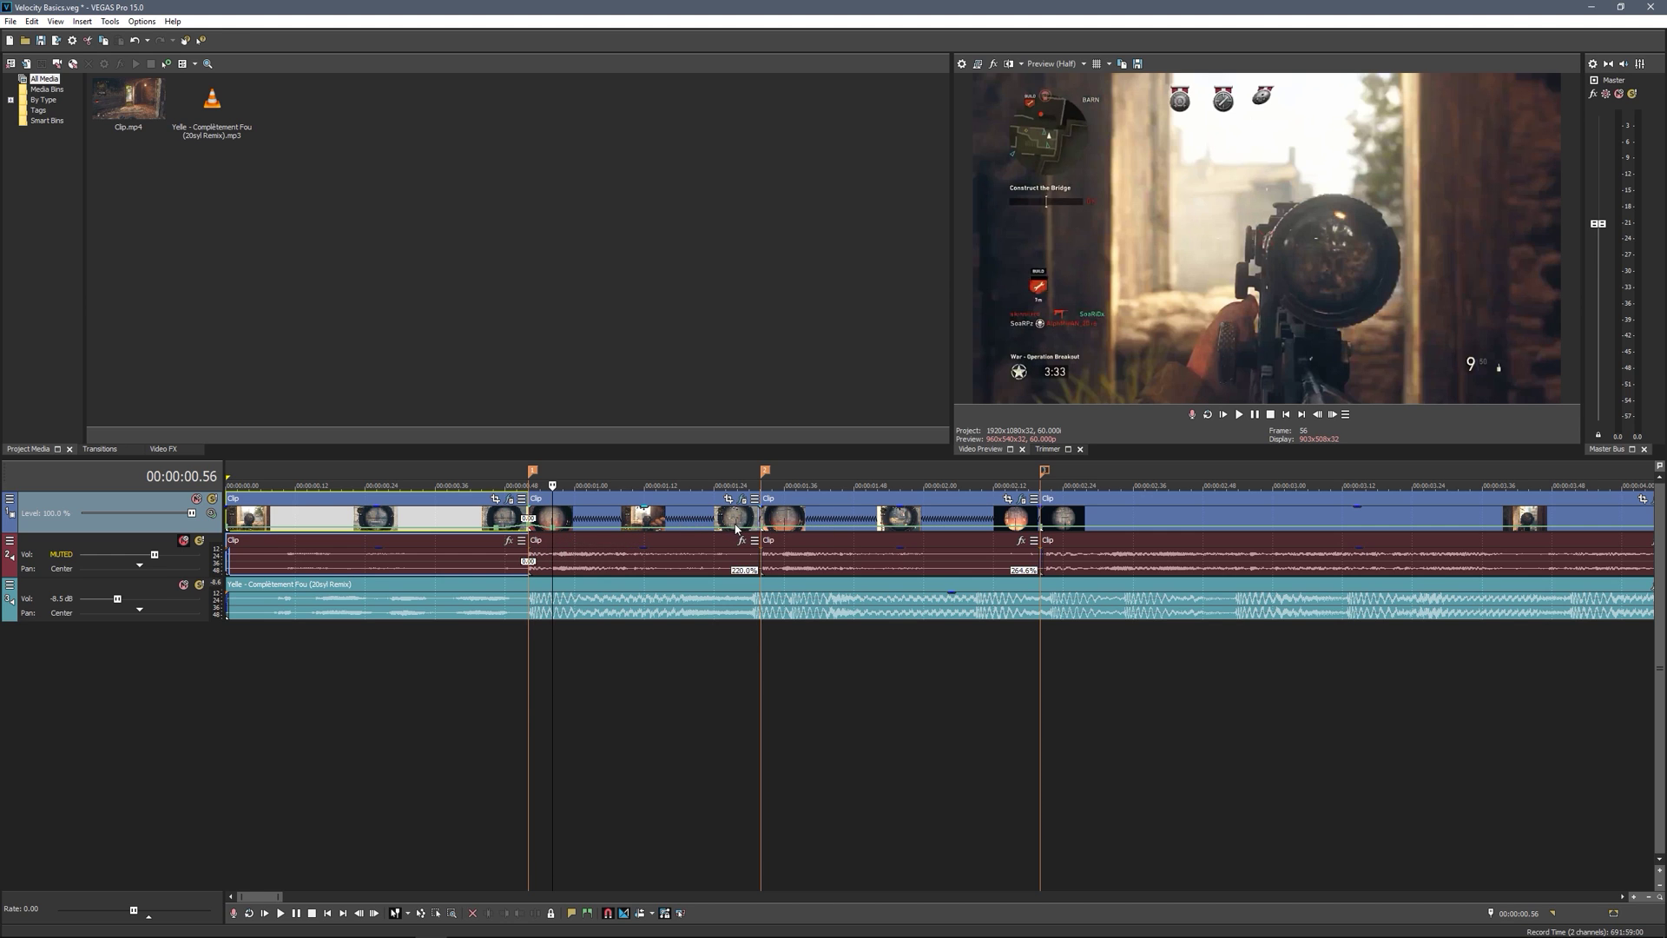
Reset the 1.27 s velocity point to normal and push the 1.31 s point to maximum forward velocity
click(737, 528)
right_click(735, 527)
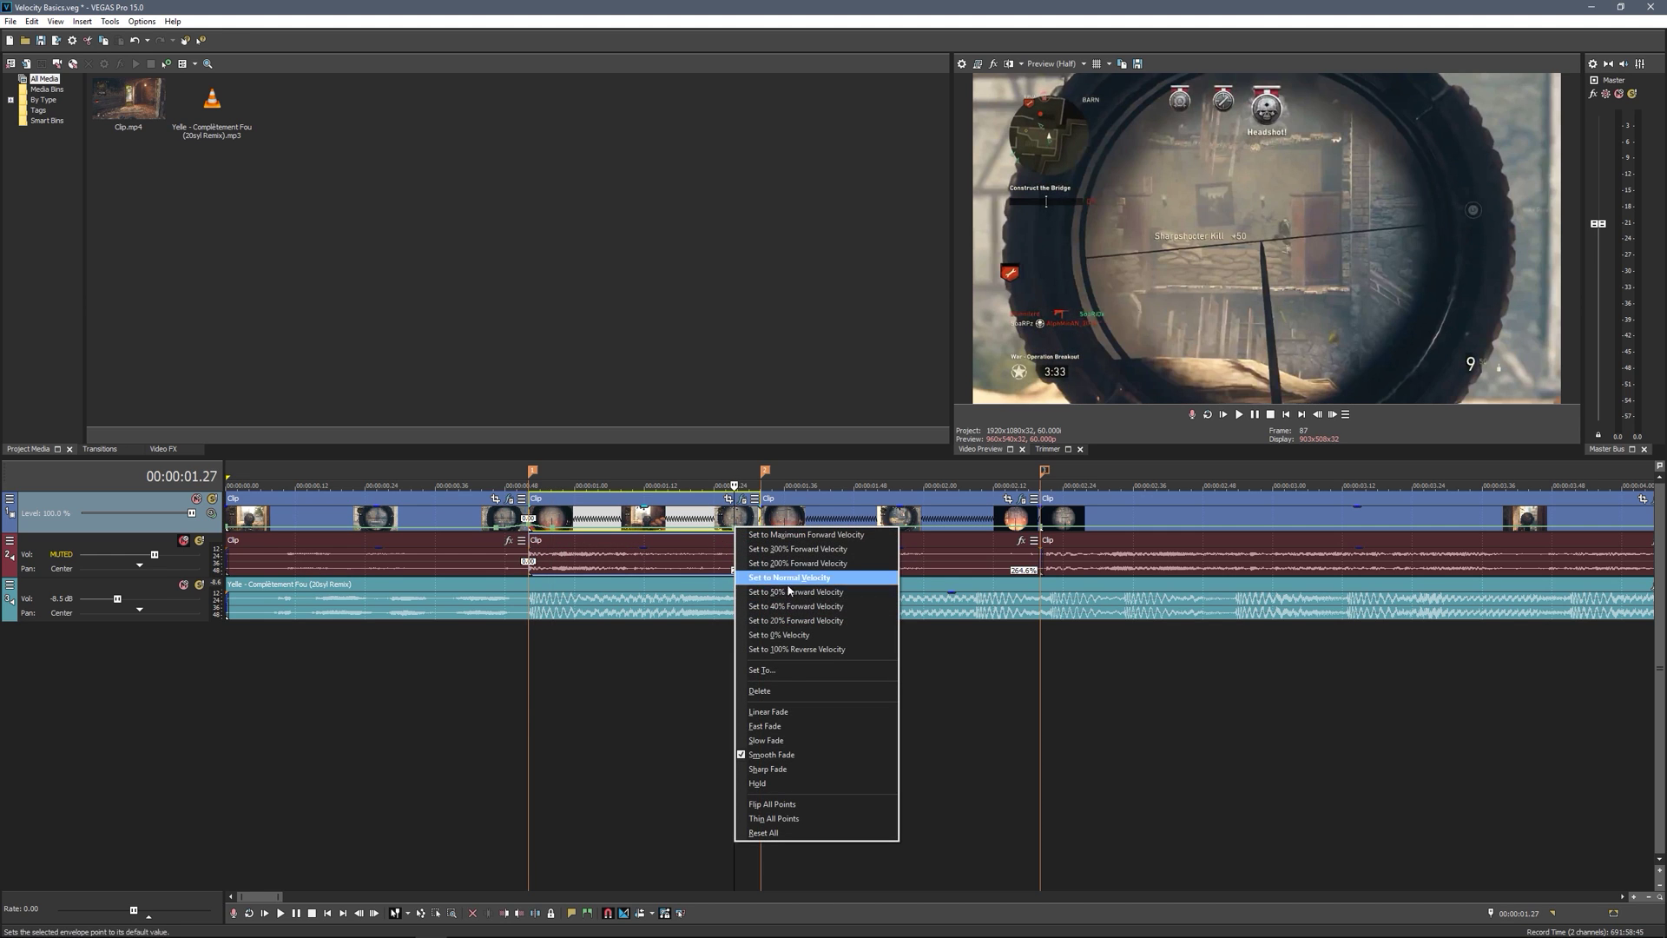
click(789, 592)
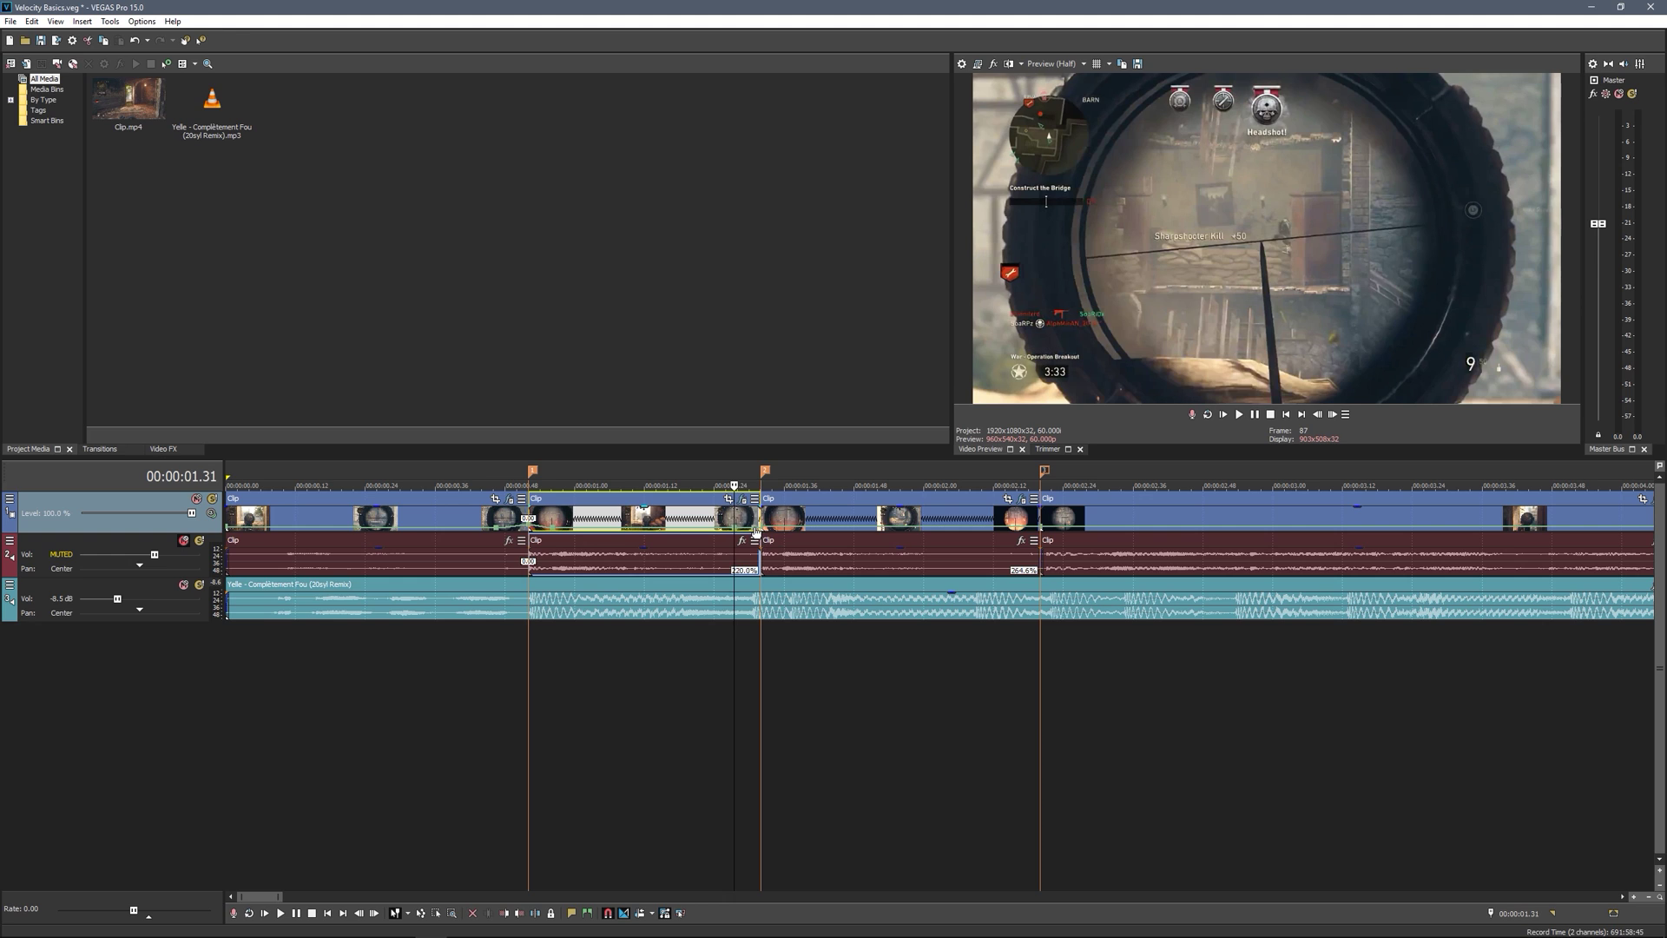
click(756, 532)
right_click(756, 530)
click(789, 565)
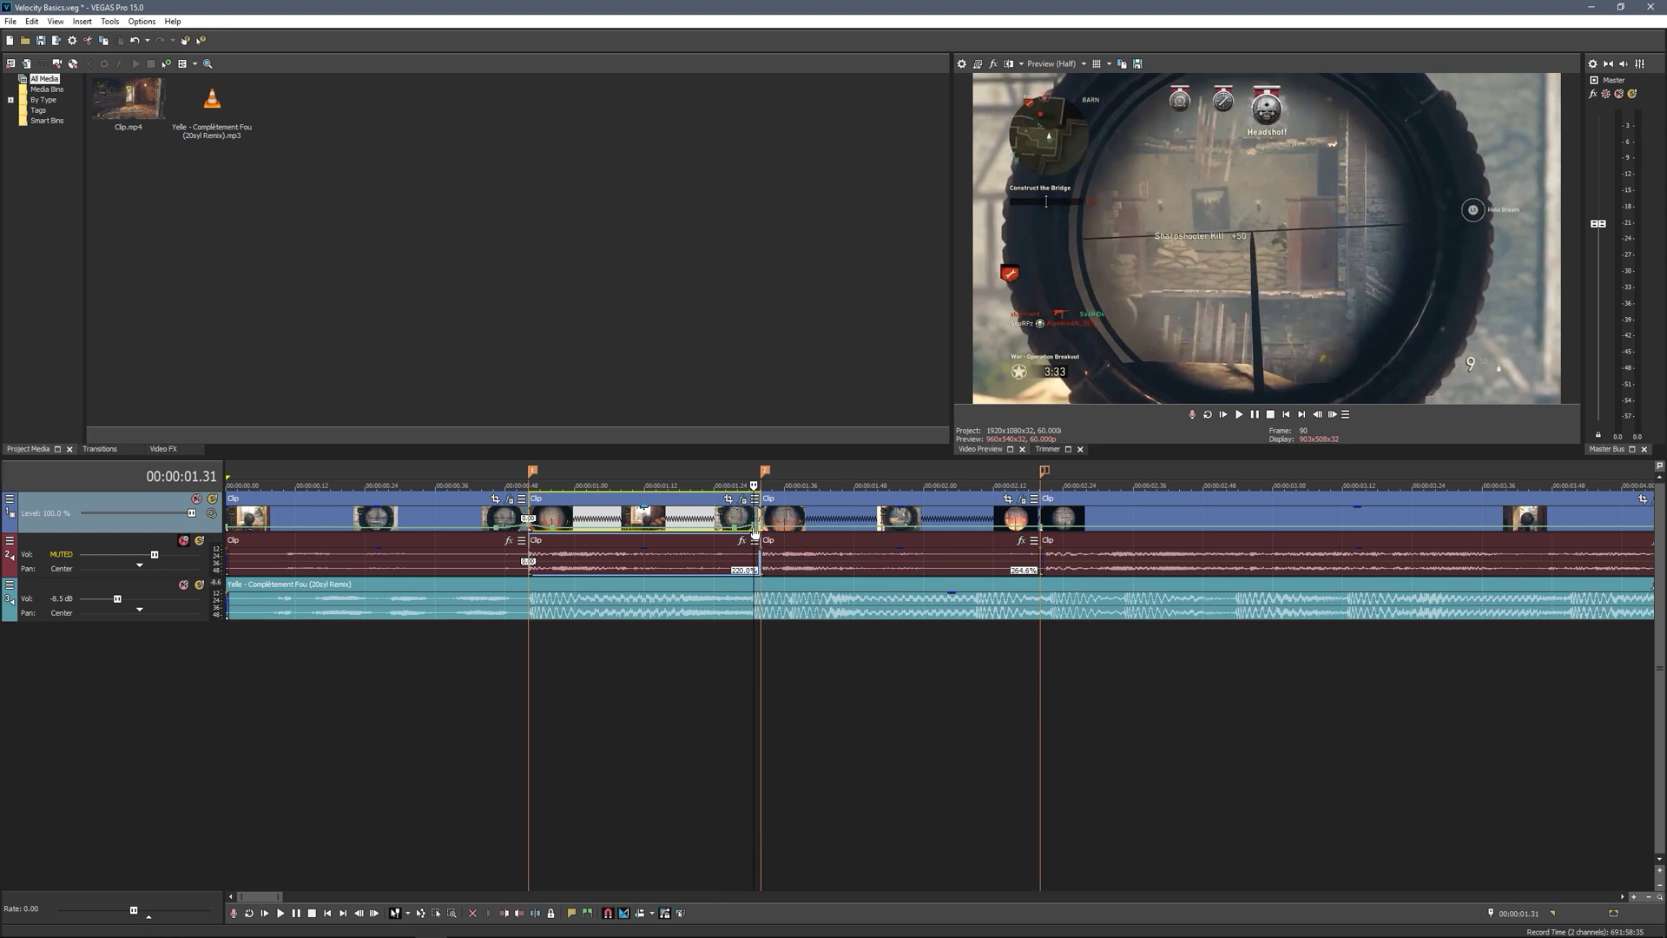
right_click(761, 528)
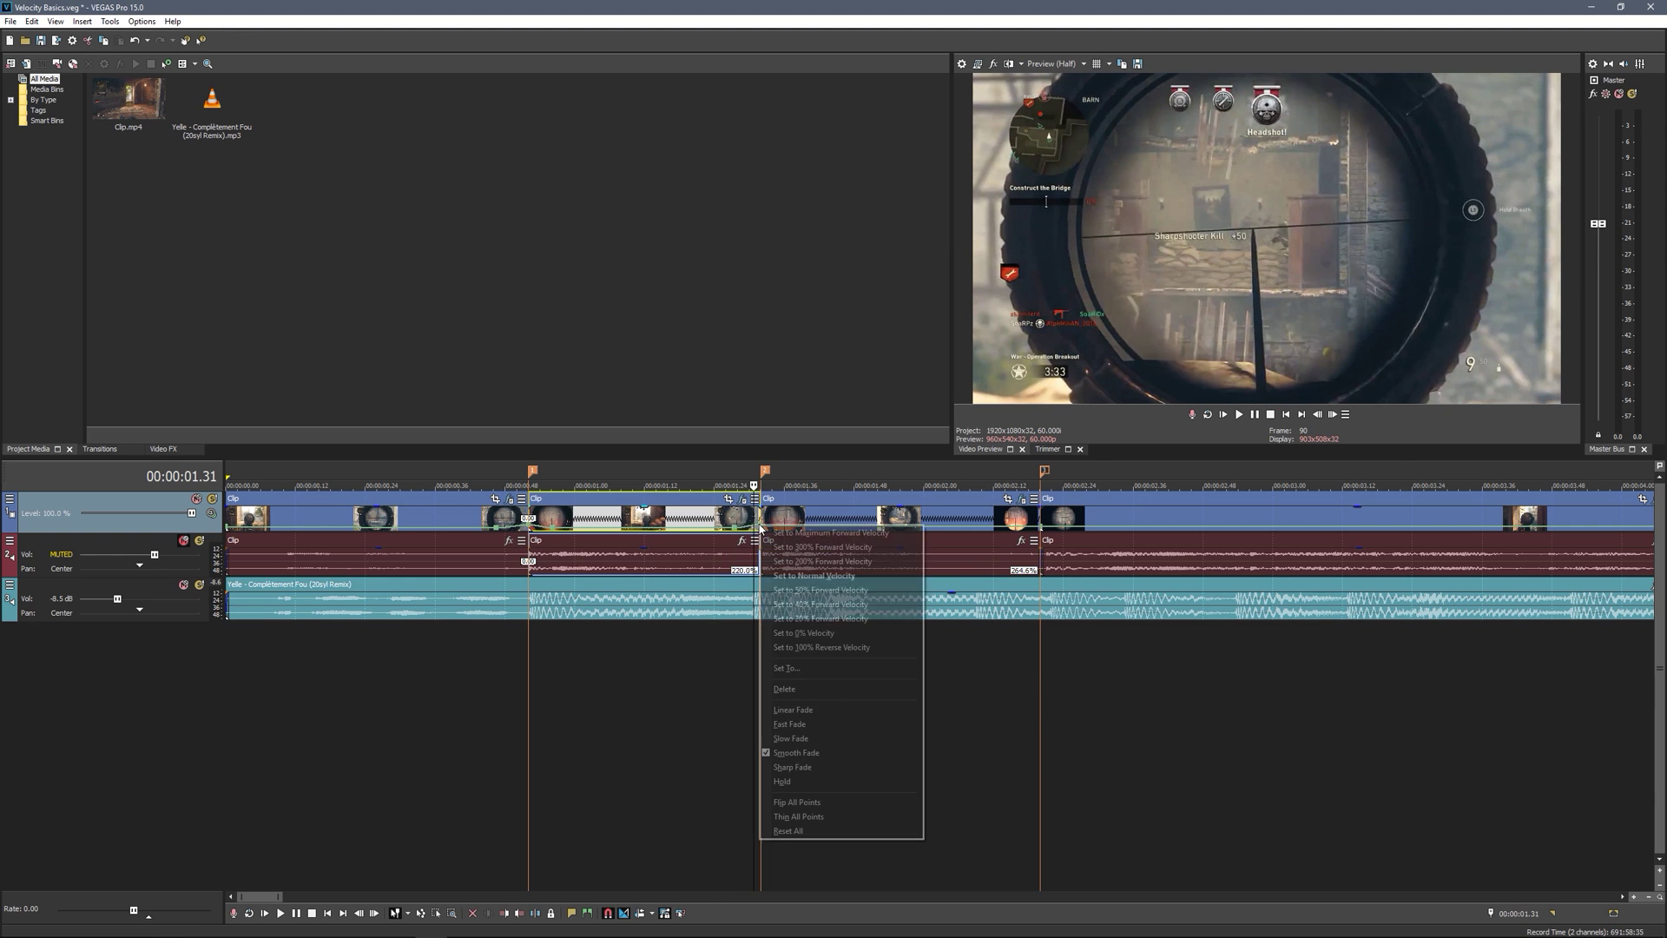
click(810, 563)
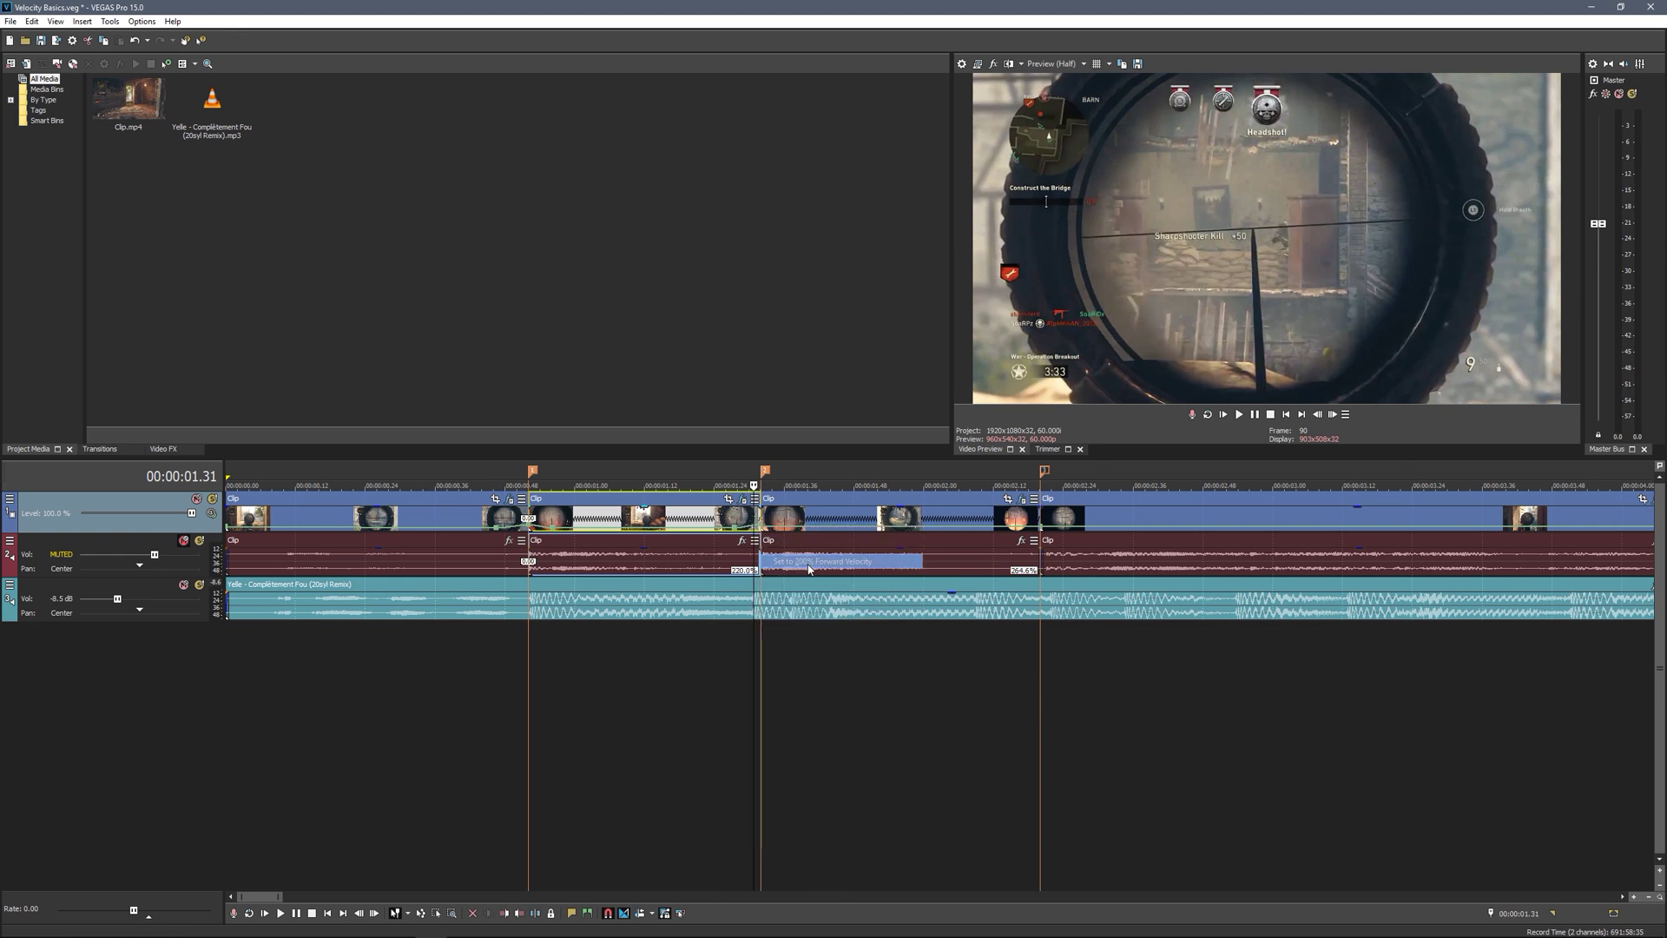
Adjust velocity presets on the envelope points around 1.31–1.37 seconds
right_click(763, 528)
click(807, 564)
right_click(792, 529)
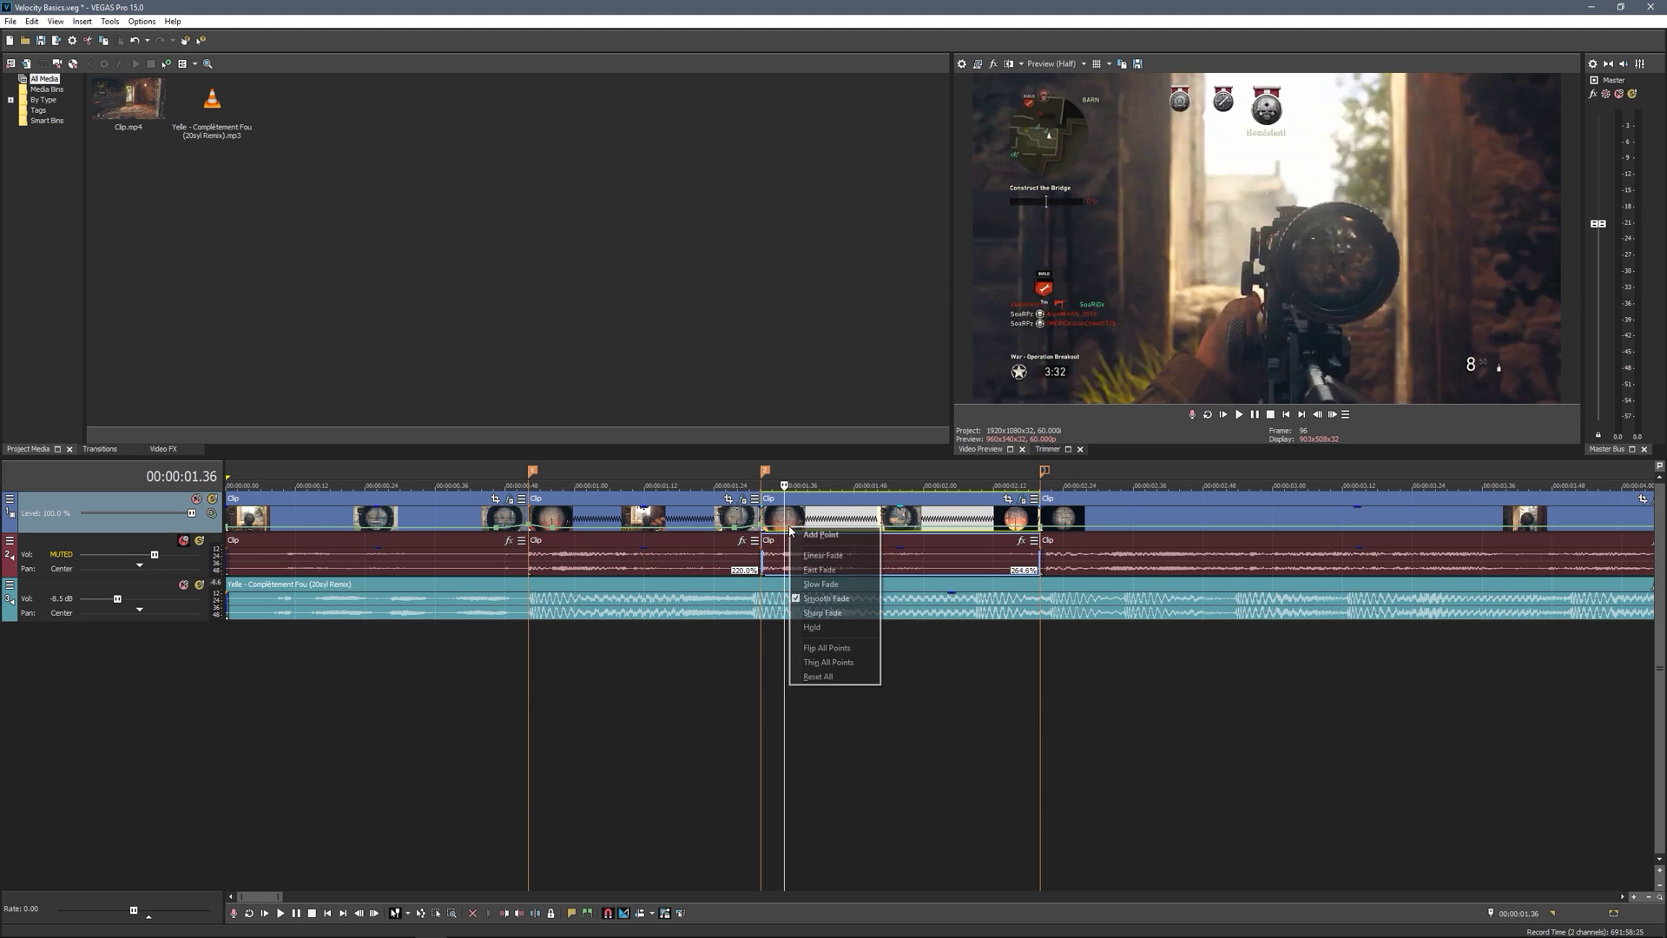
click(788, 528)
right_click(793, 528)
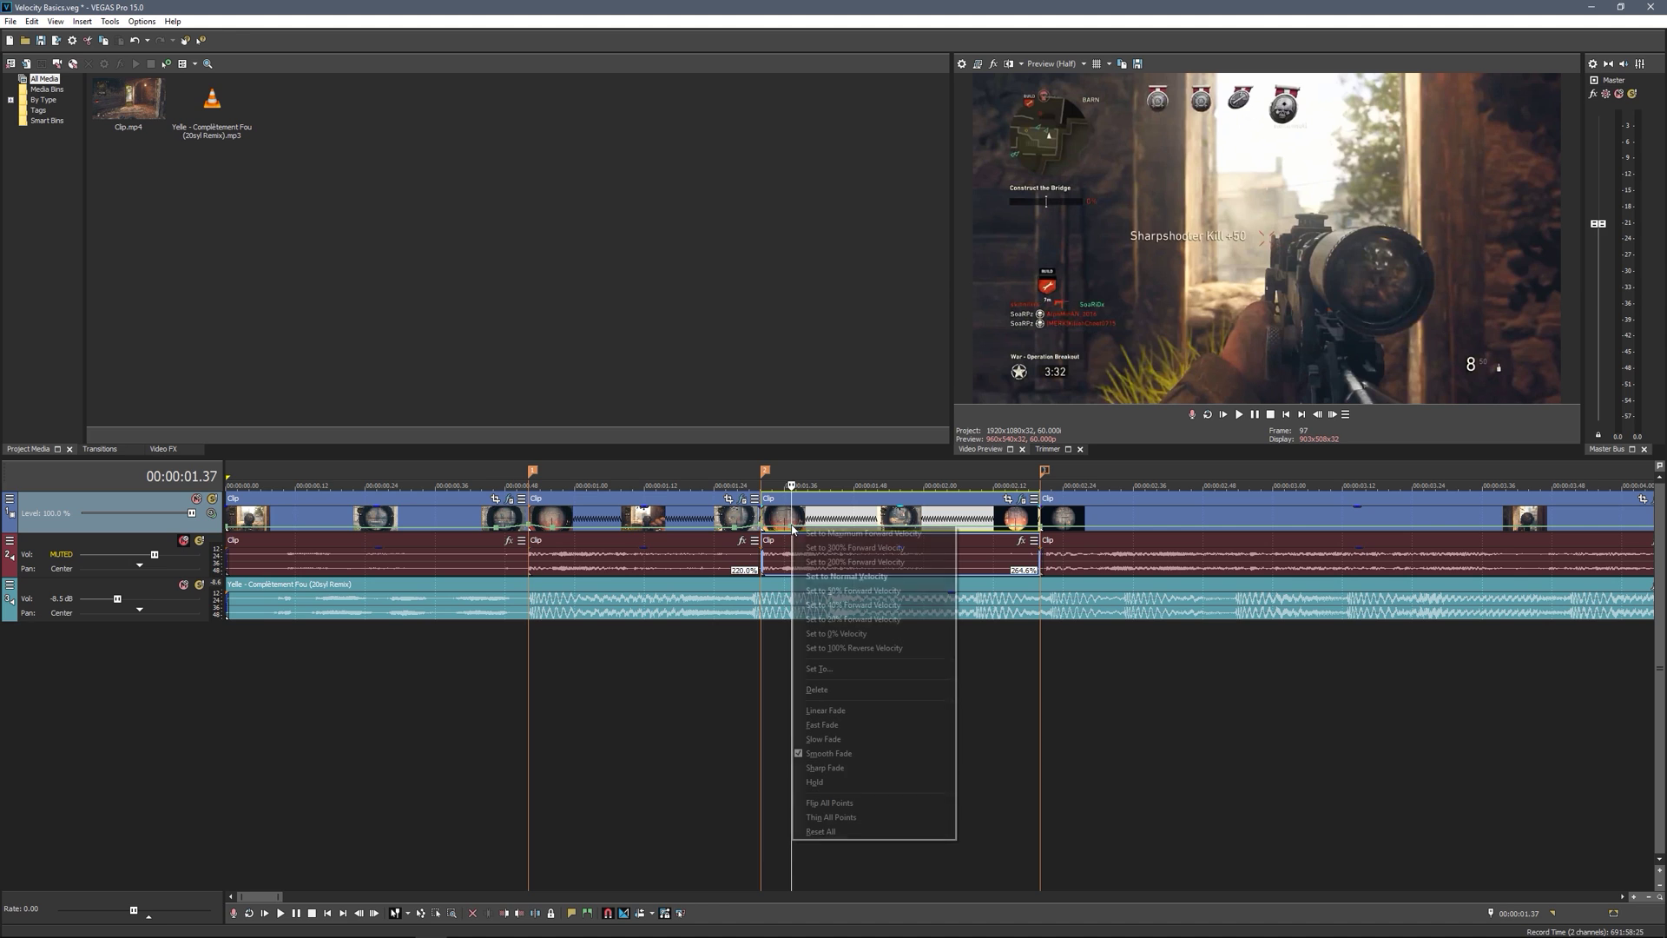
click(833, 605)
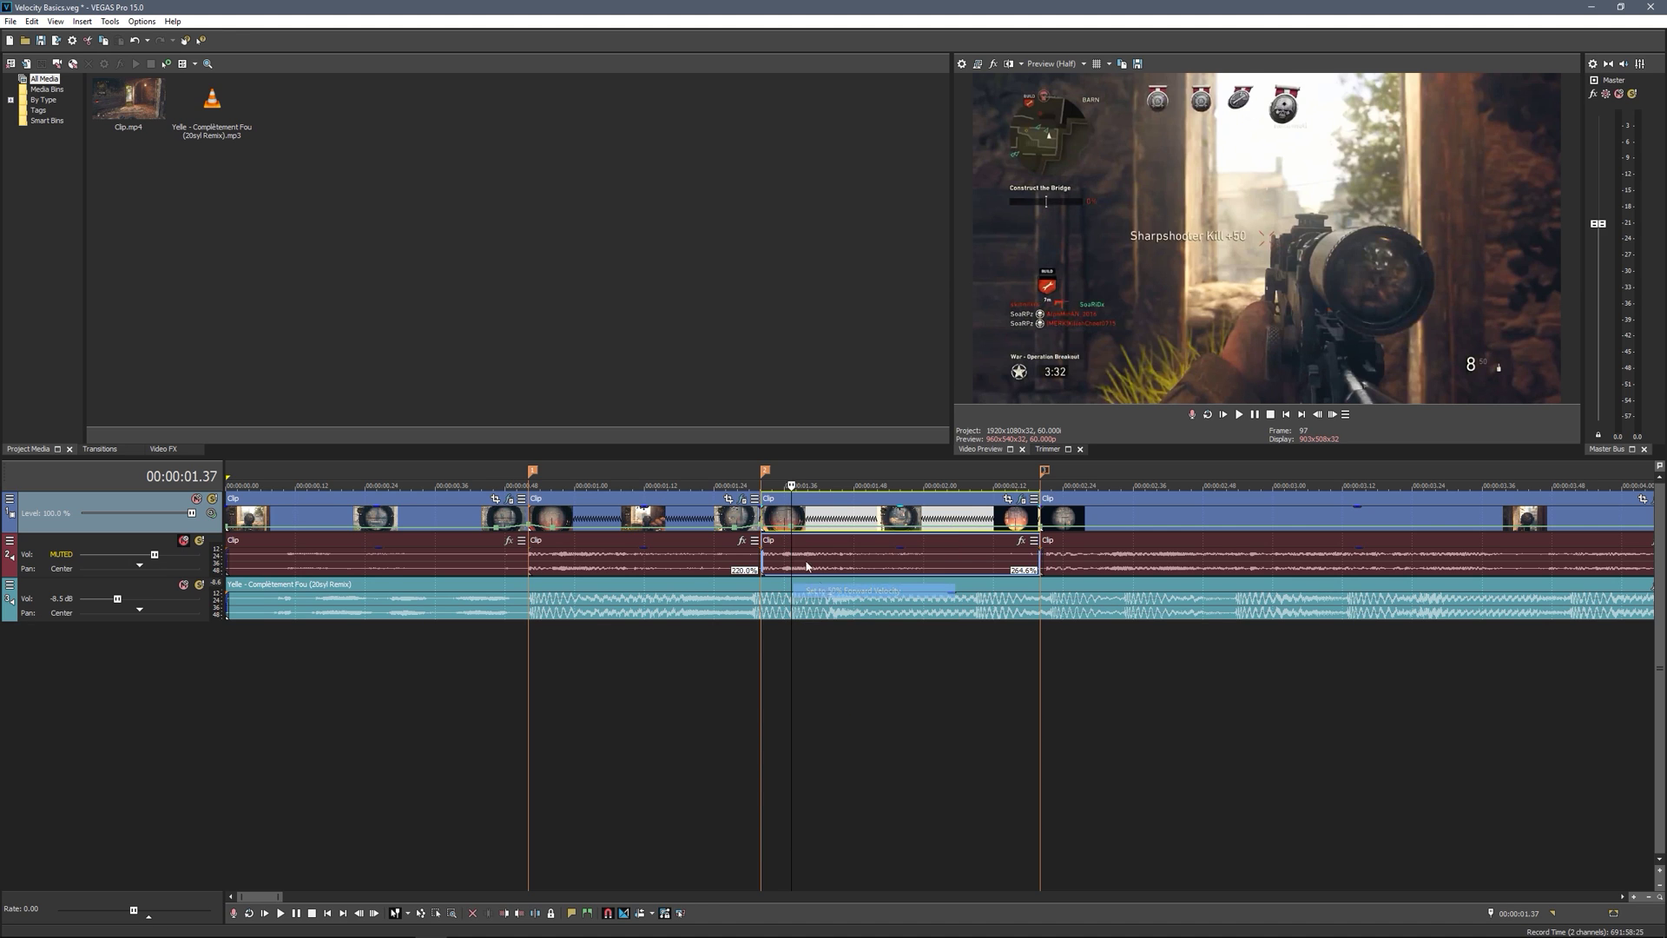
right_click(766, 528)
click(855, 544)
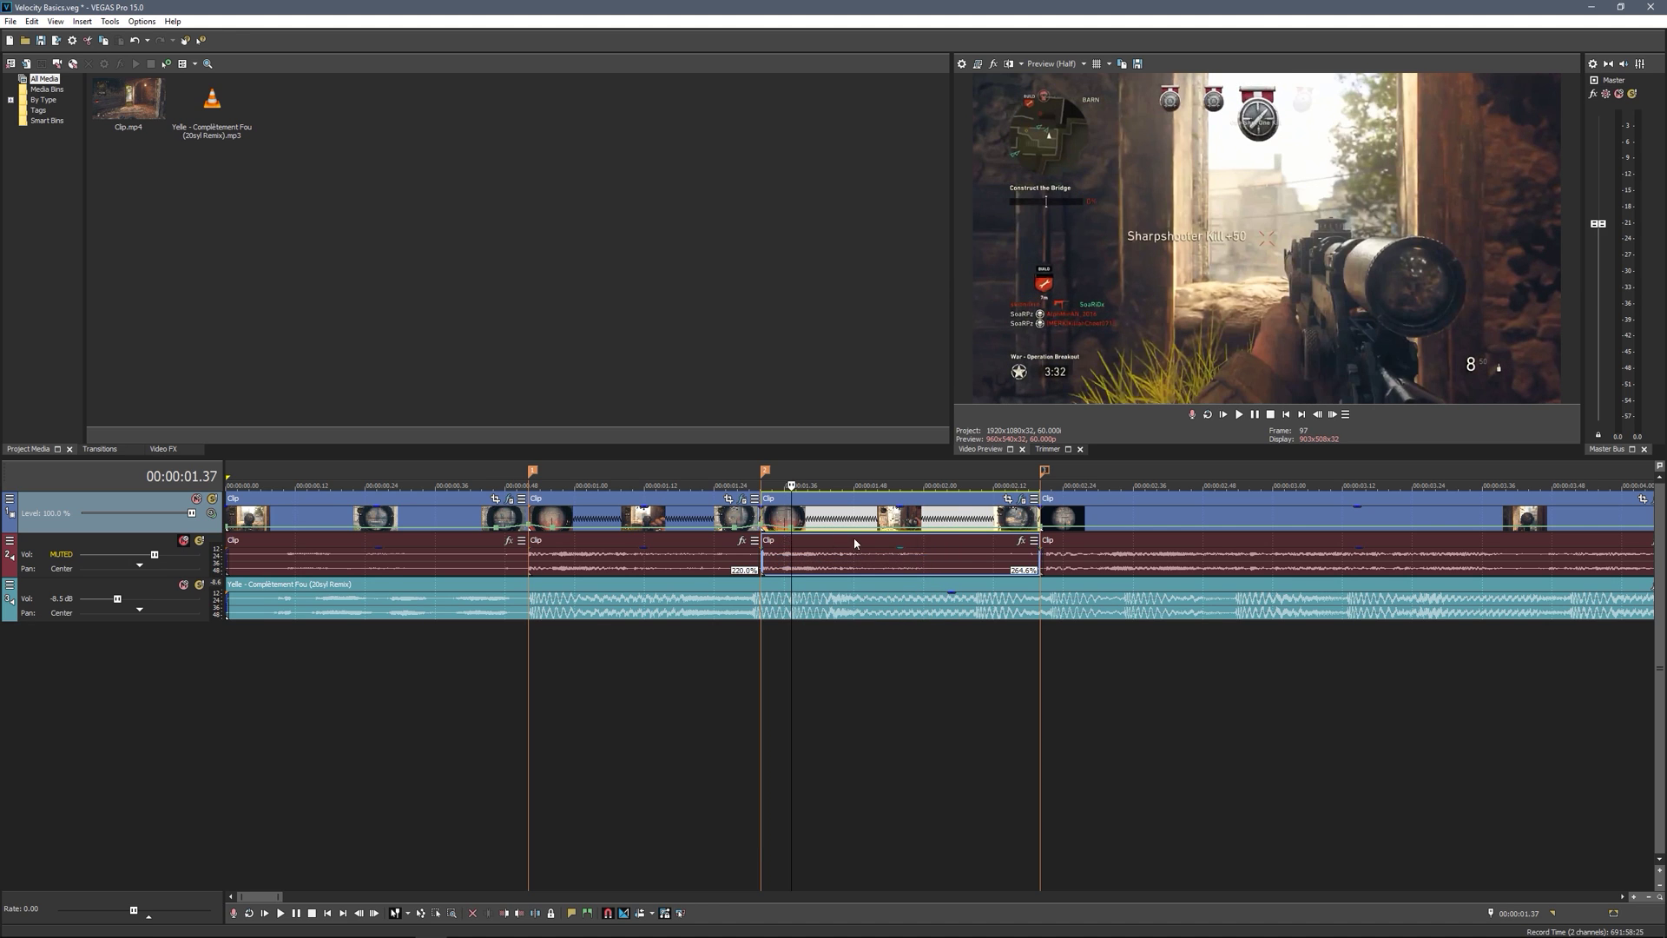
right_click(1019, 531)
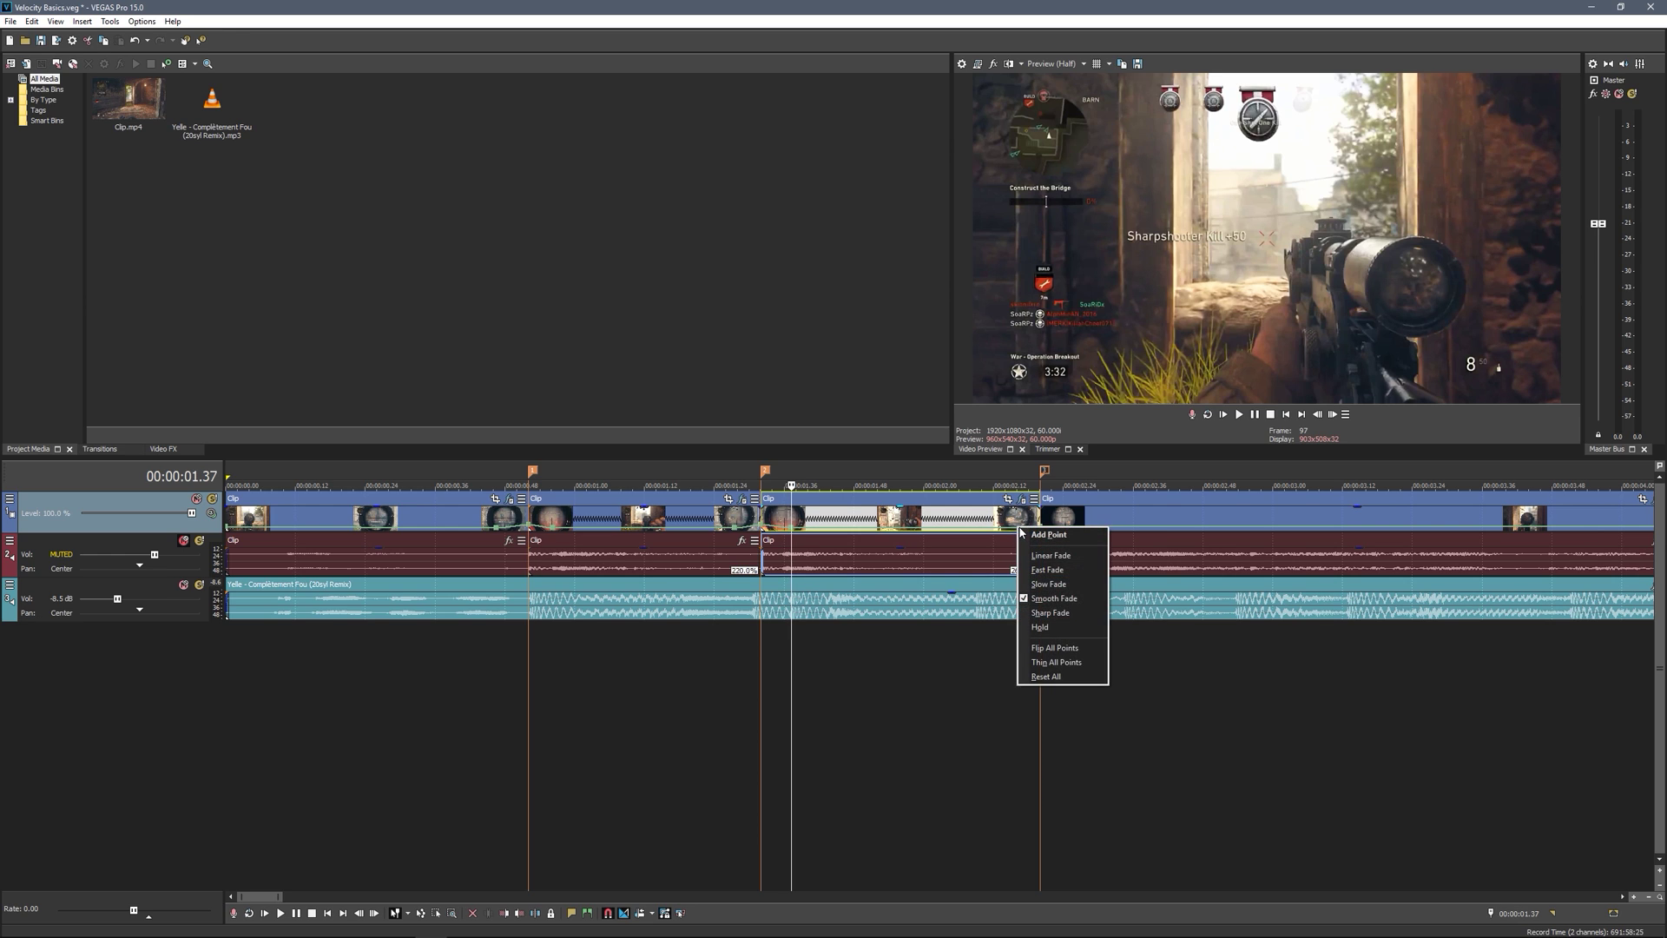
key(Escape)
Add a velocity point near 2.15 s and set it to 50% forward velocity
right_click(1018, 532)
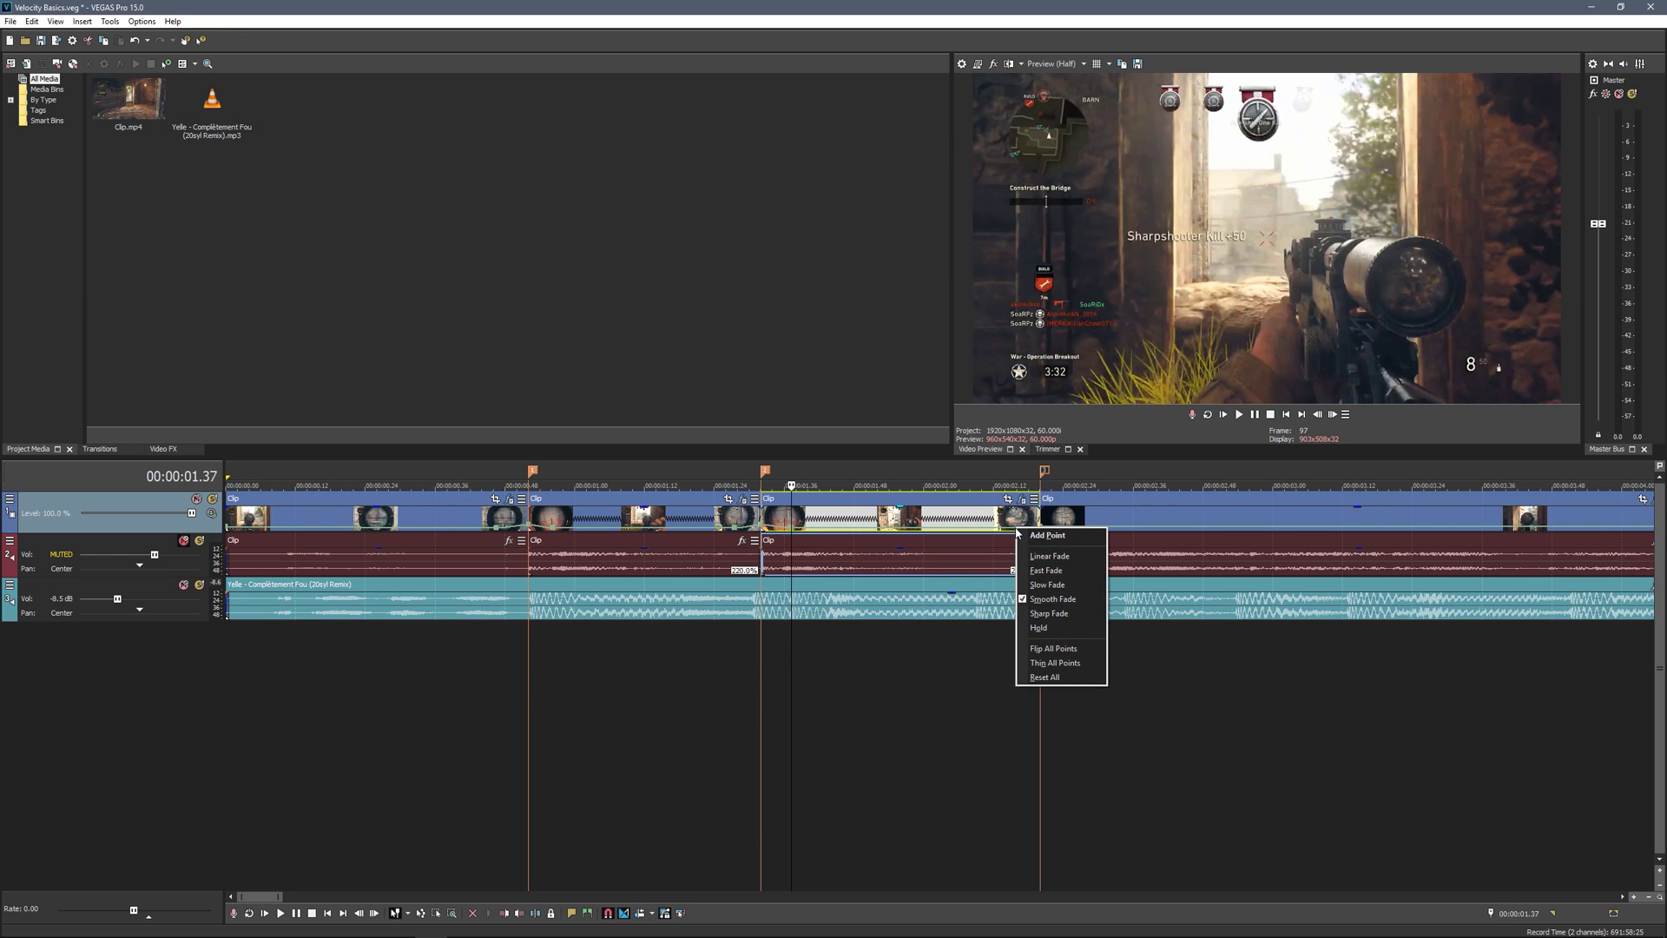
click(1047, 535)
click(1012, 530)
right_click(1015, 527)
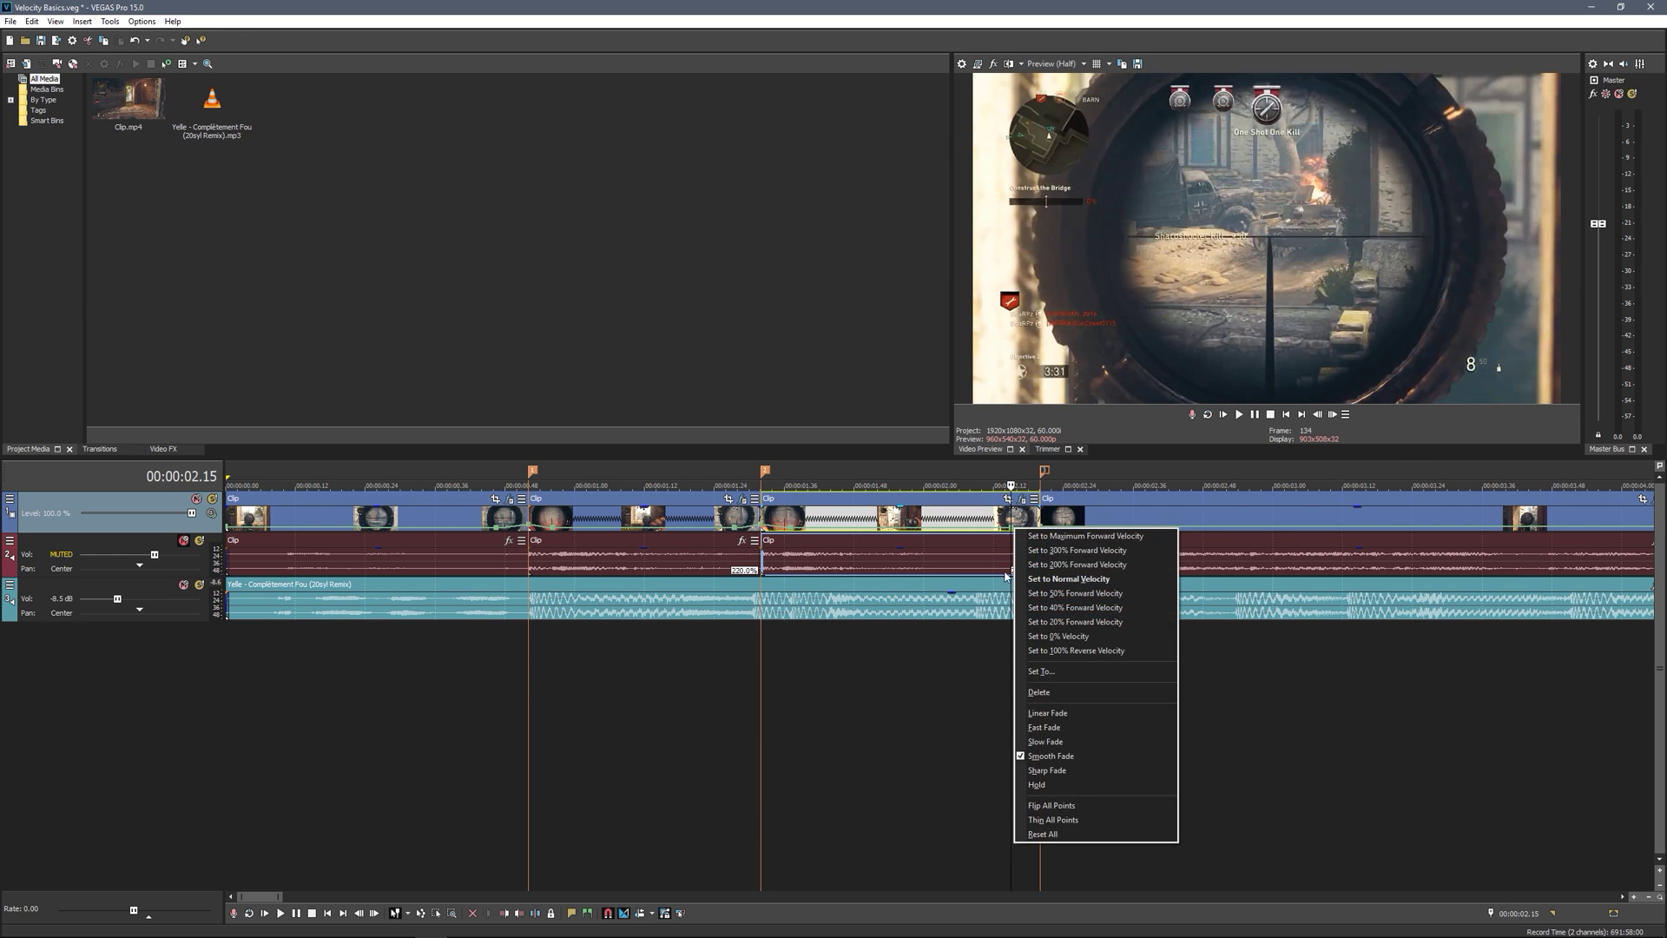
click(1064, 594)
Apply a velocity preset to the point at 2.19 s on the clip edge
click(1036, 532)
right_click(1035, 528)
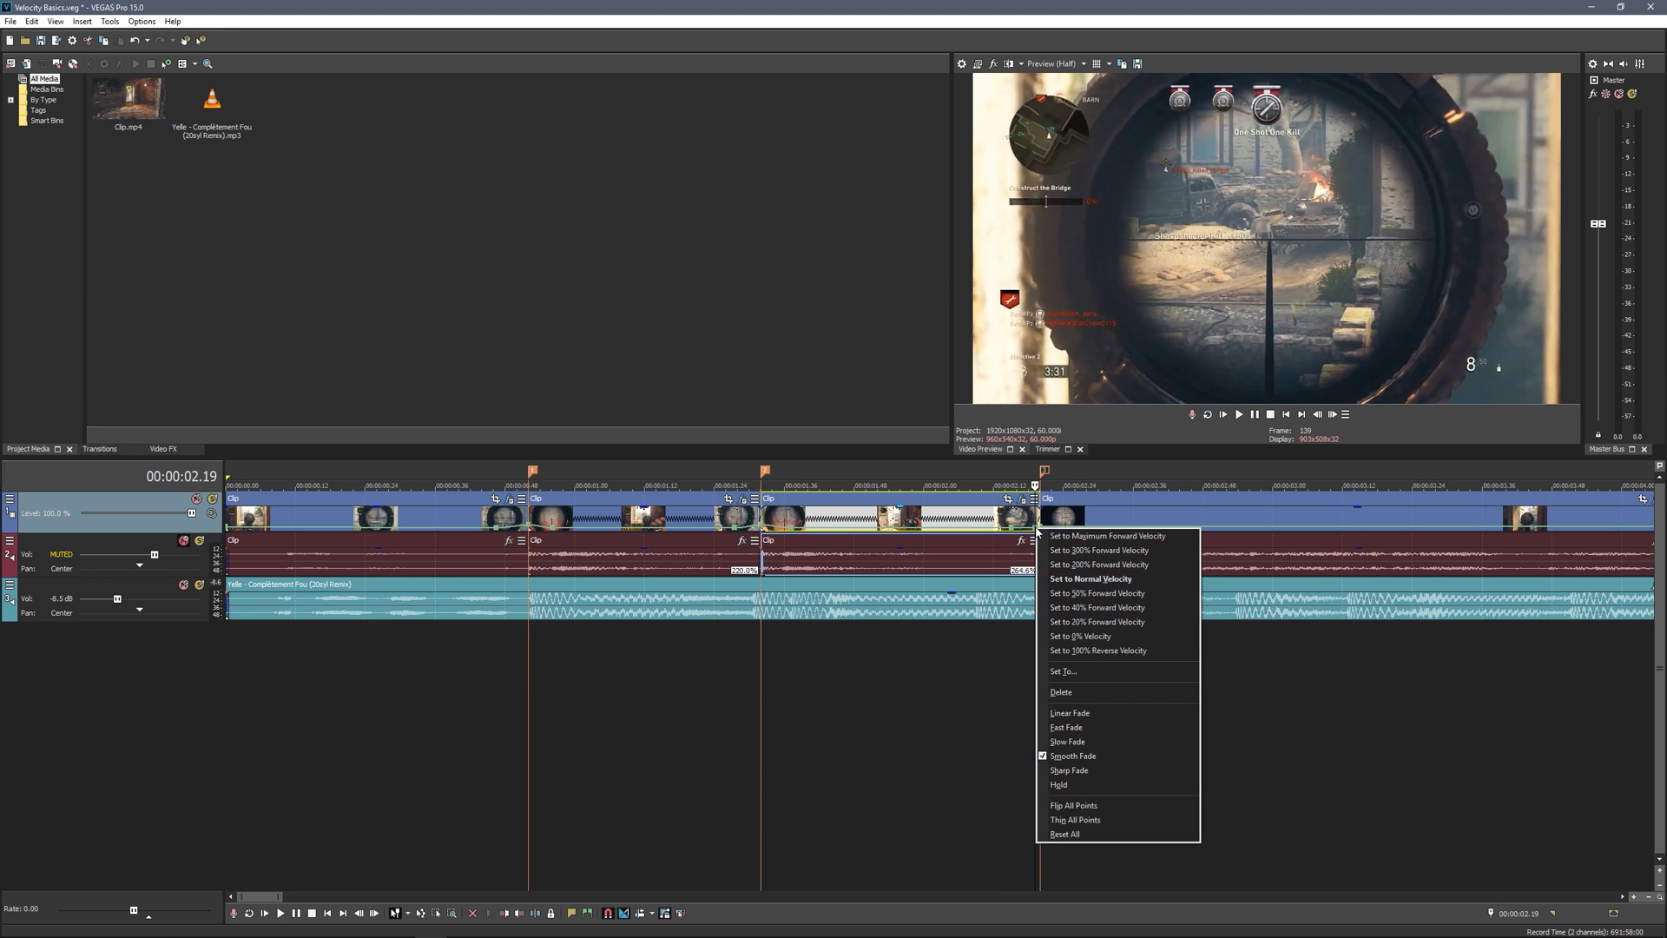
key(Escape)
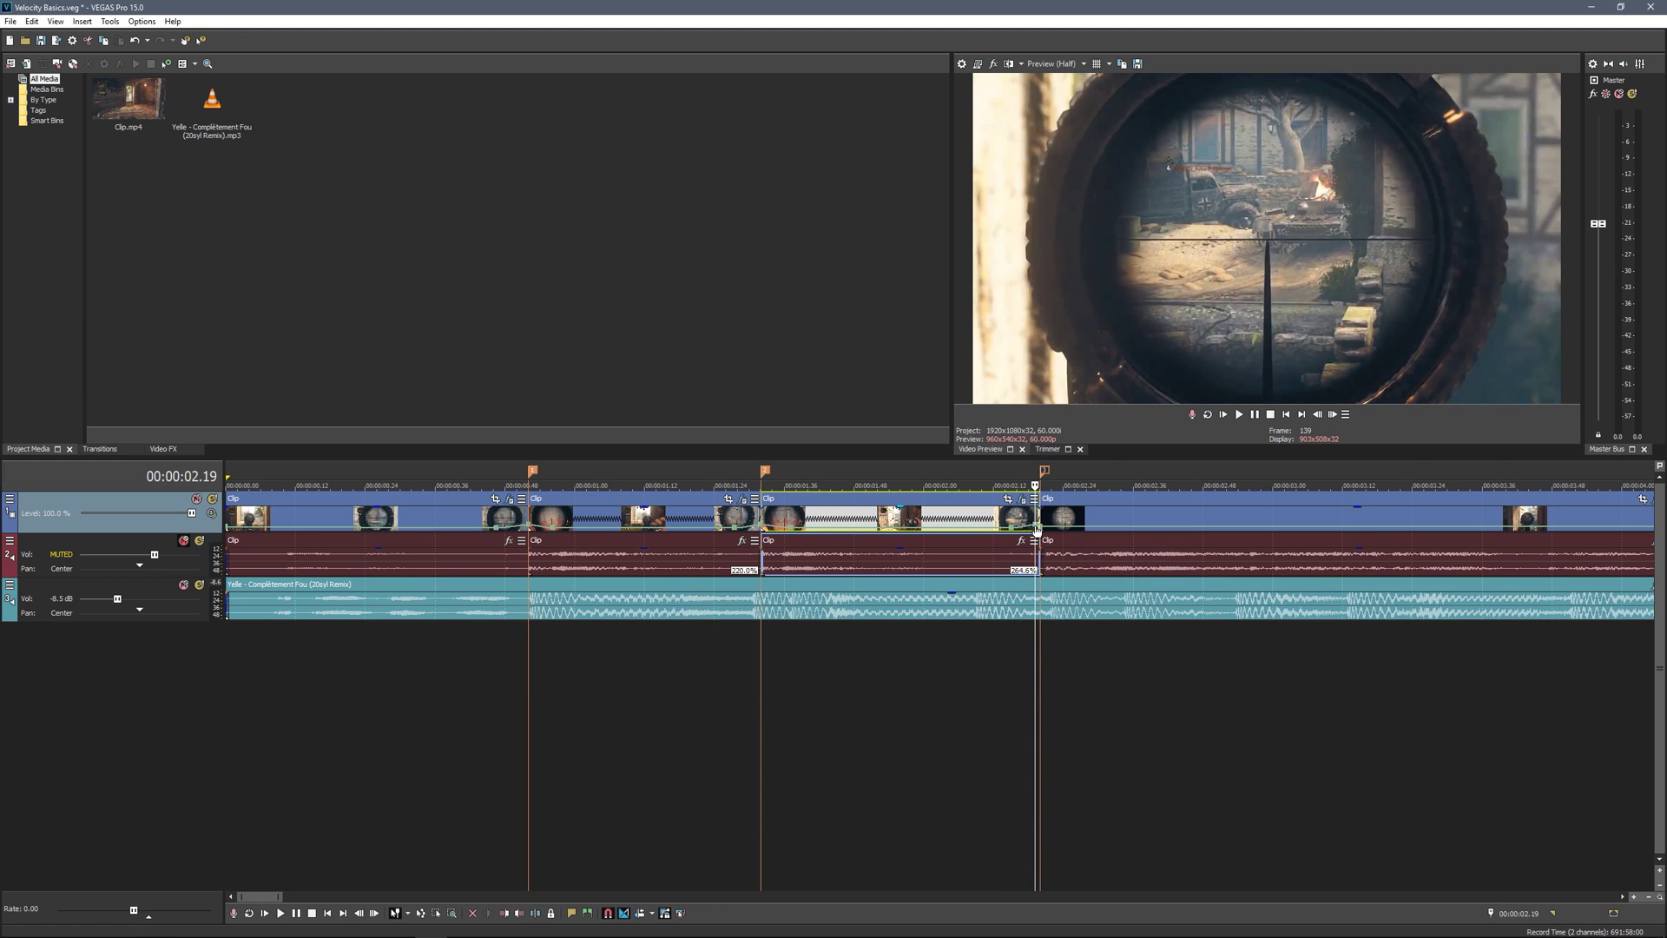
mouse_move(1040, 529)
right_click(1040, 528)
key(Escape)
right_click(1039, 527)
key(Down)
key(Down)
key(Return)
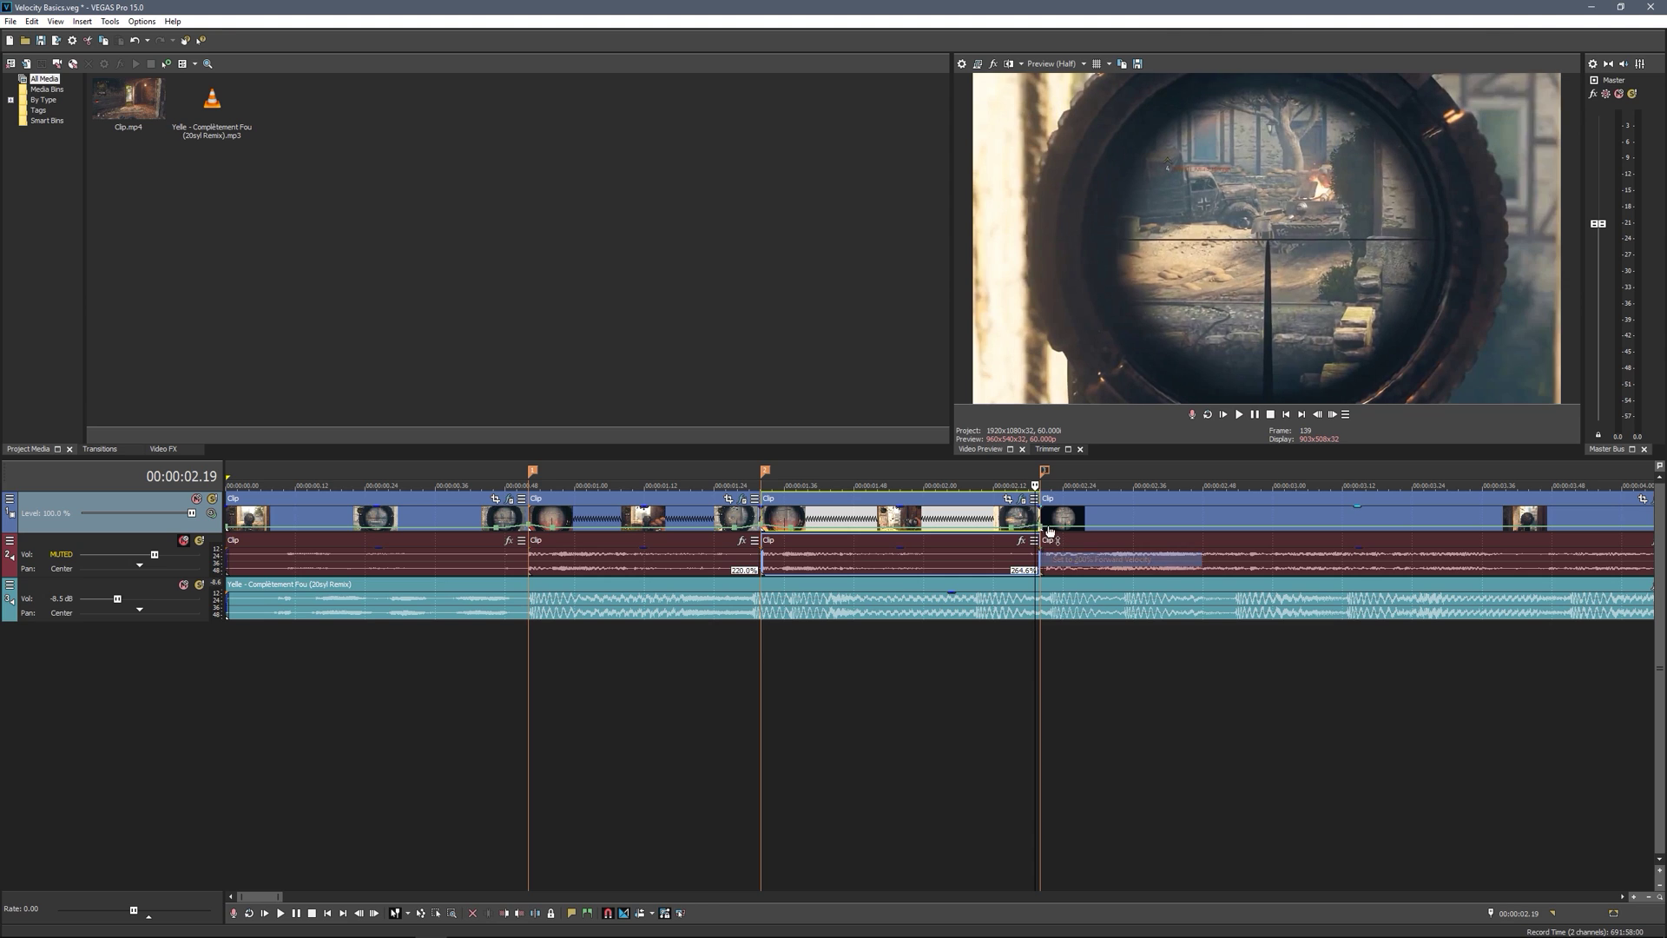
Set the velocity point at 2.23 s to 200% forward velocity
right_click(1061, 530)
key(Down)
key(Down)
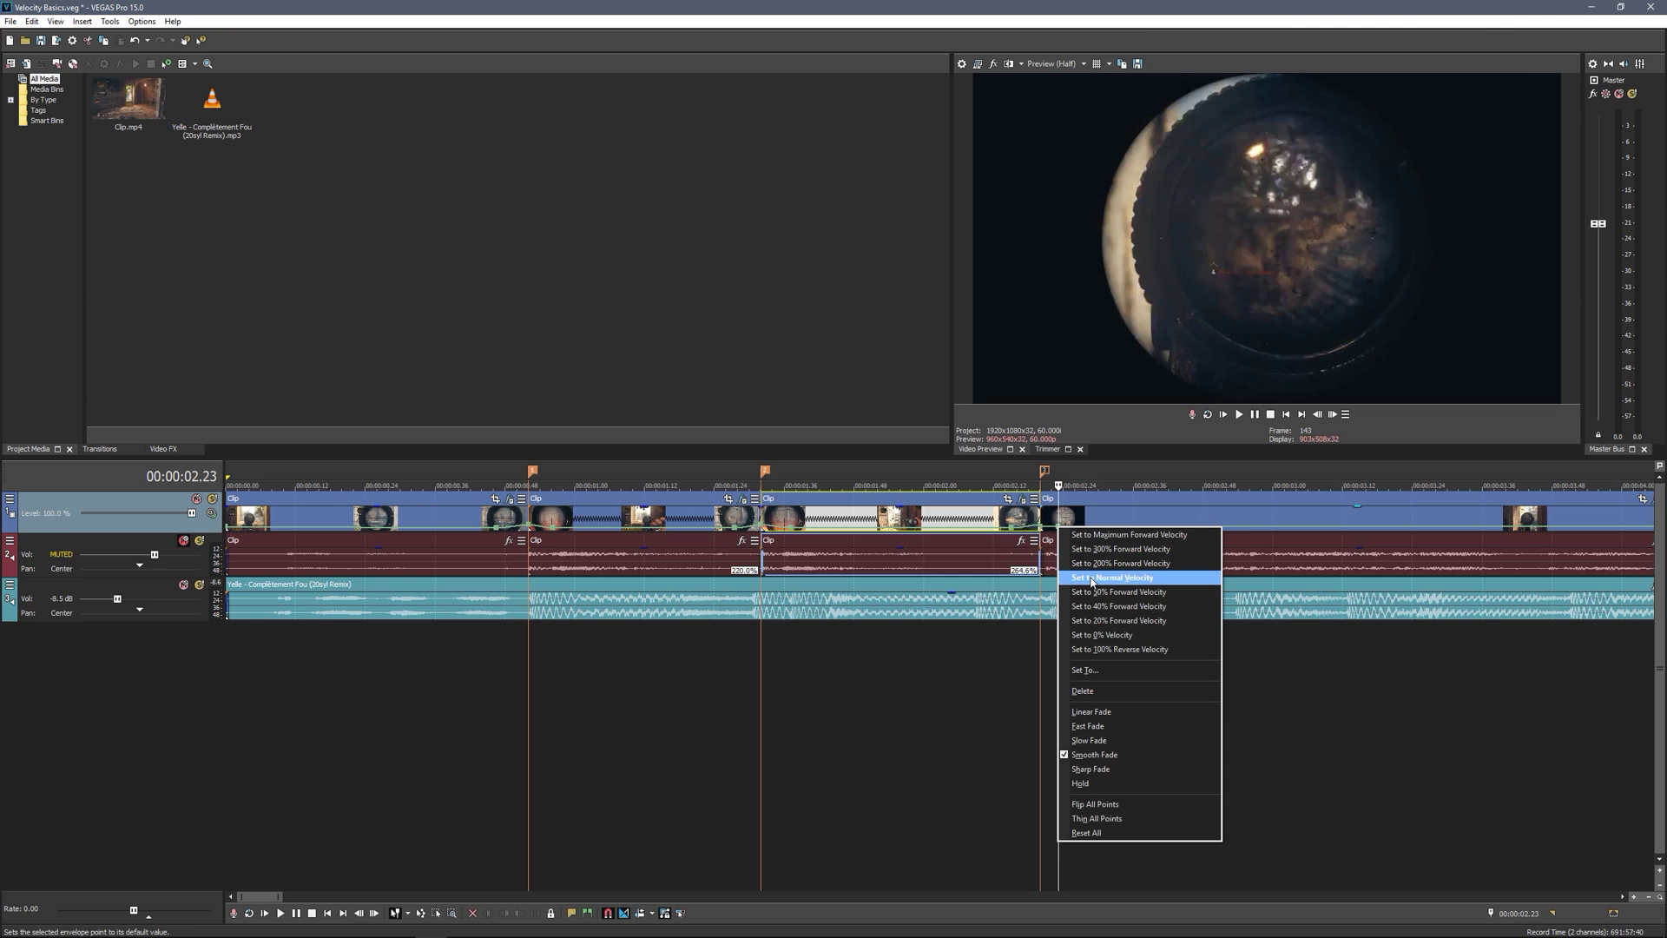
key(Return)
right_click(1046, 534)
key(Down)
key(Down)
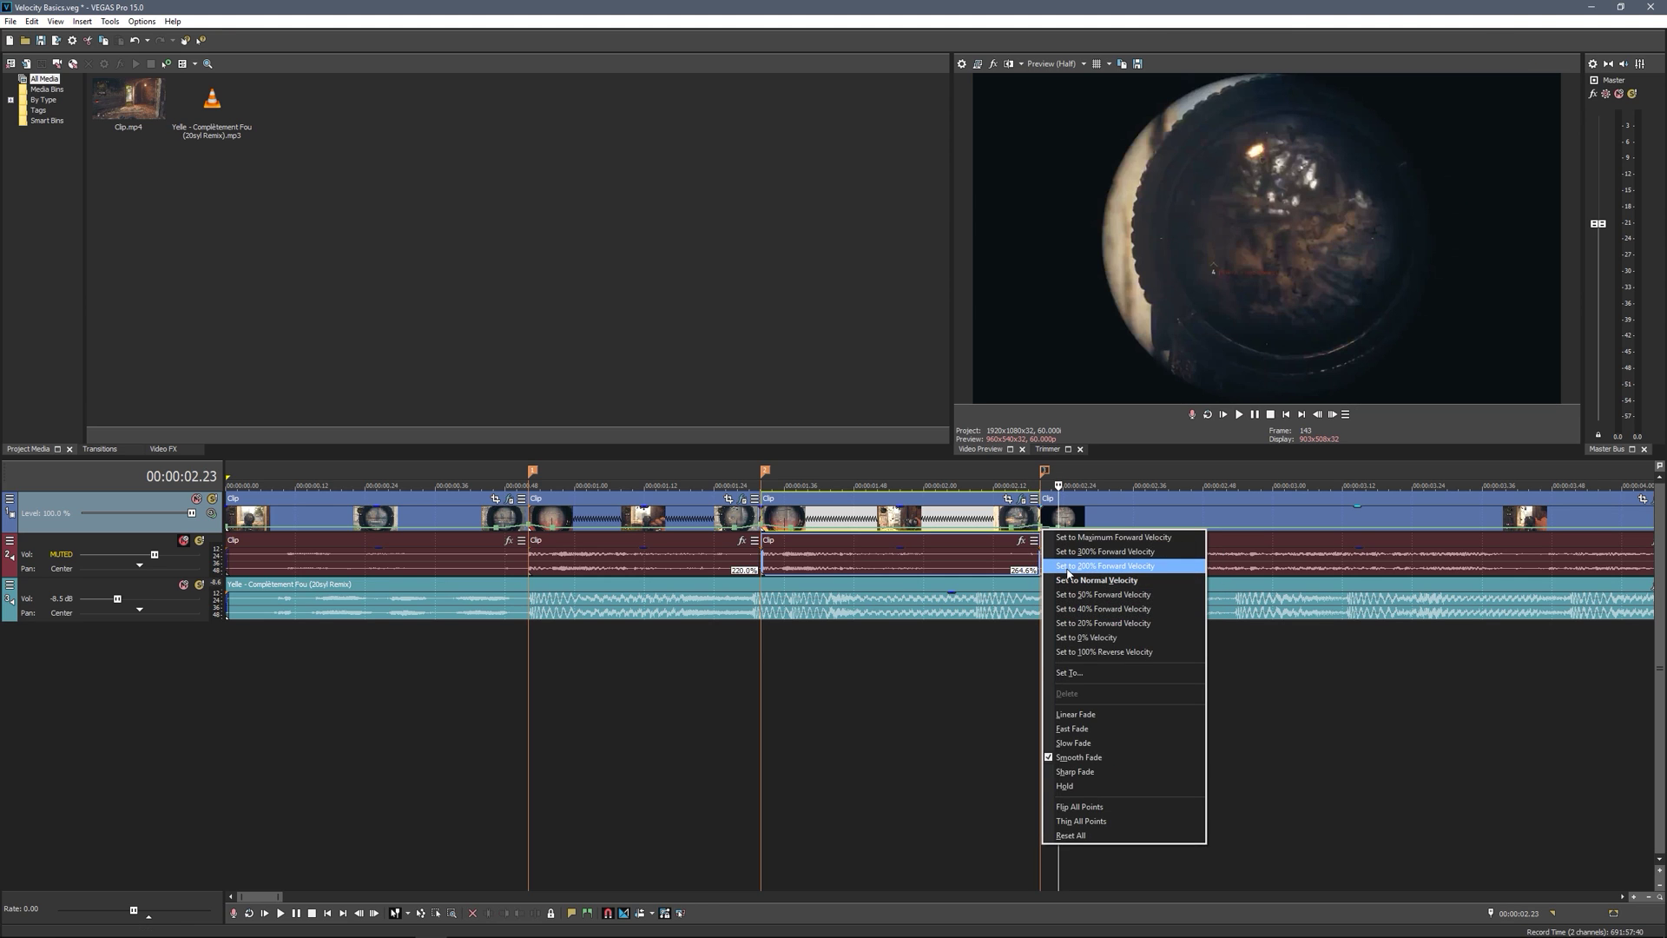
key(Return)
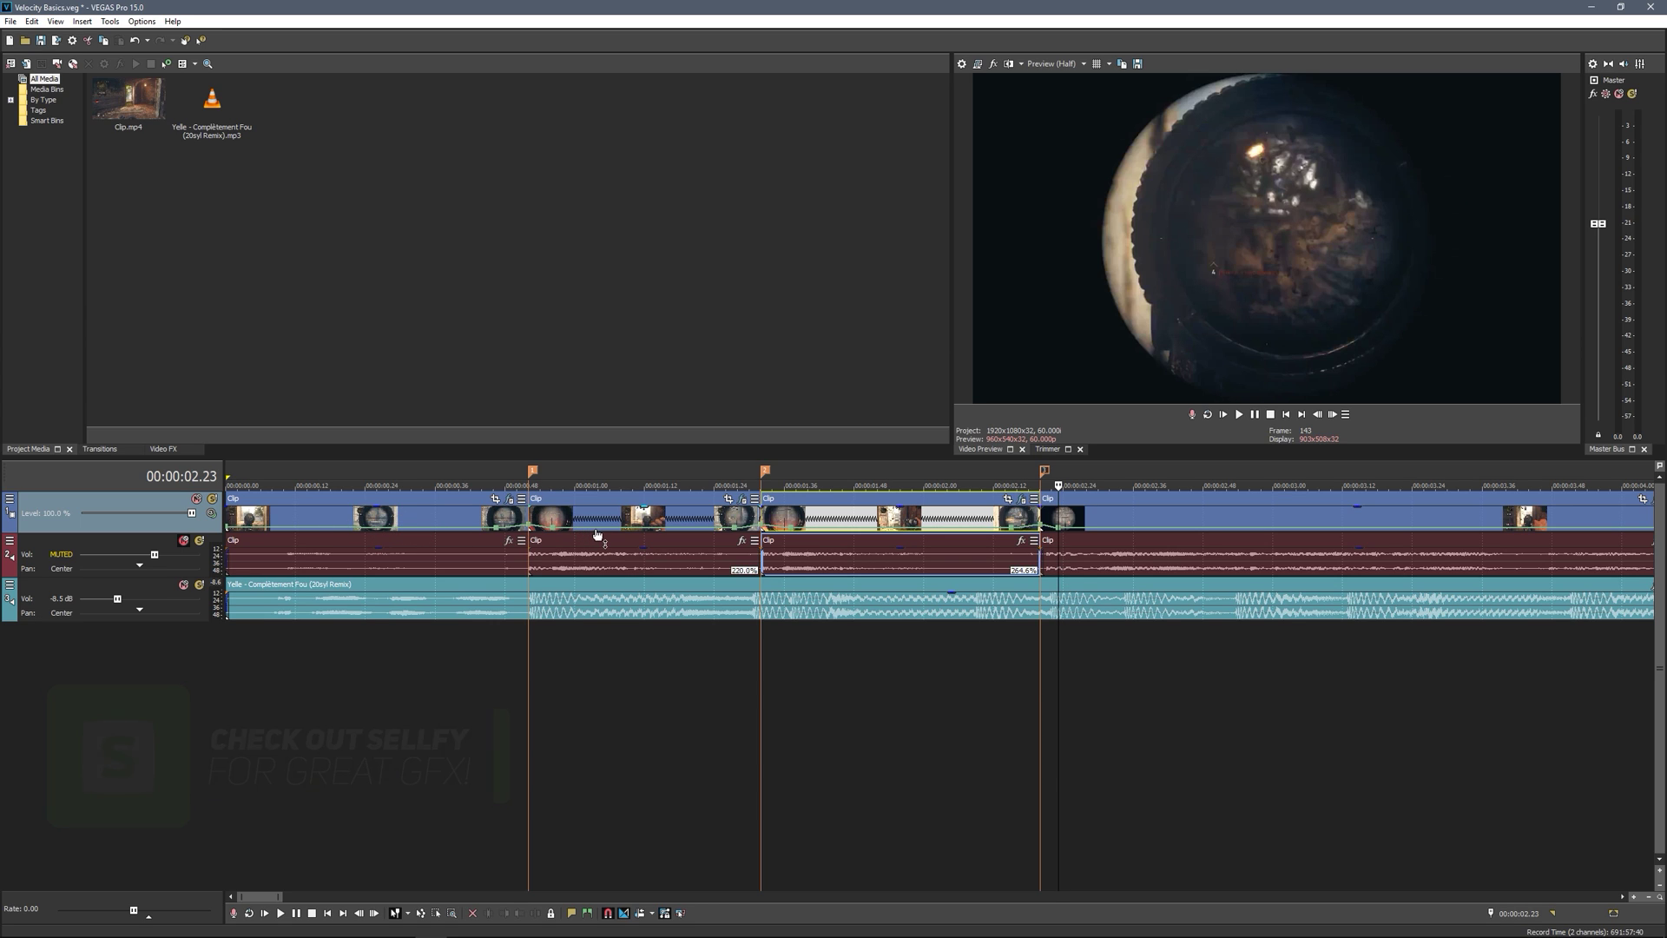
Set the 0.48 s velocity point to 50% and give its envelope segment a Slow Fade curve
mouse_move(508, 532)
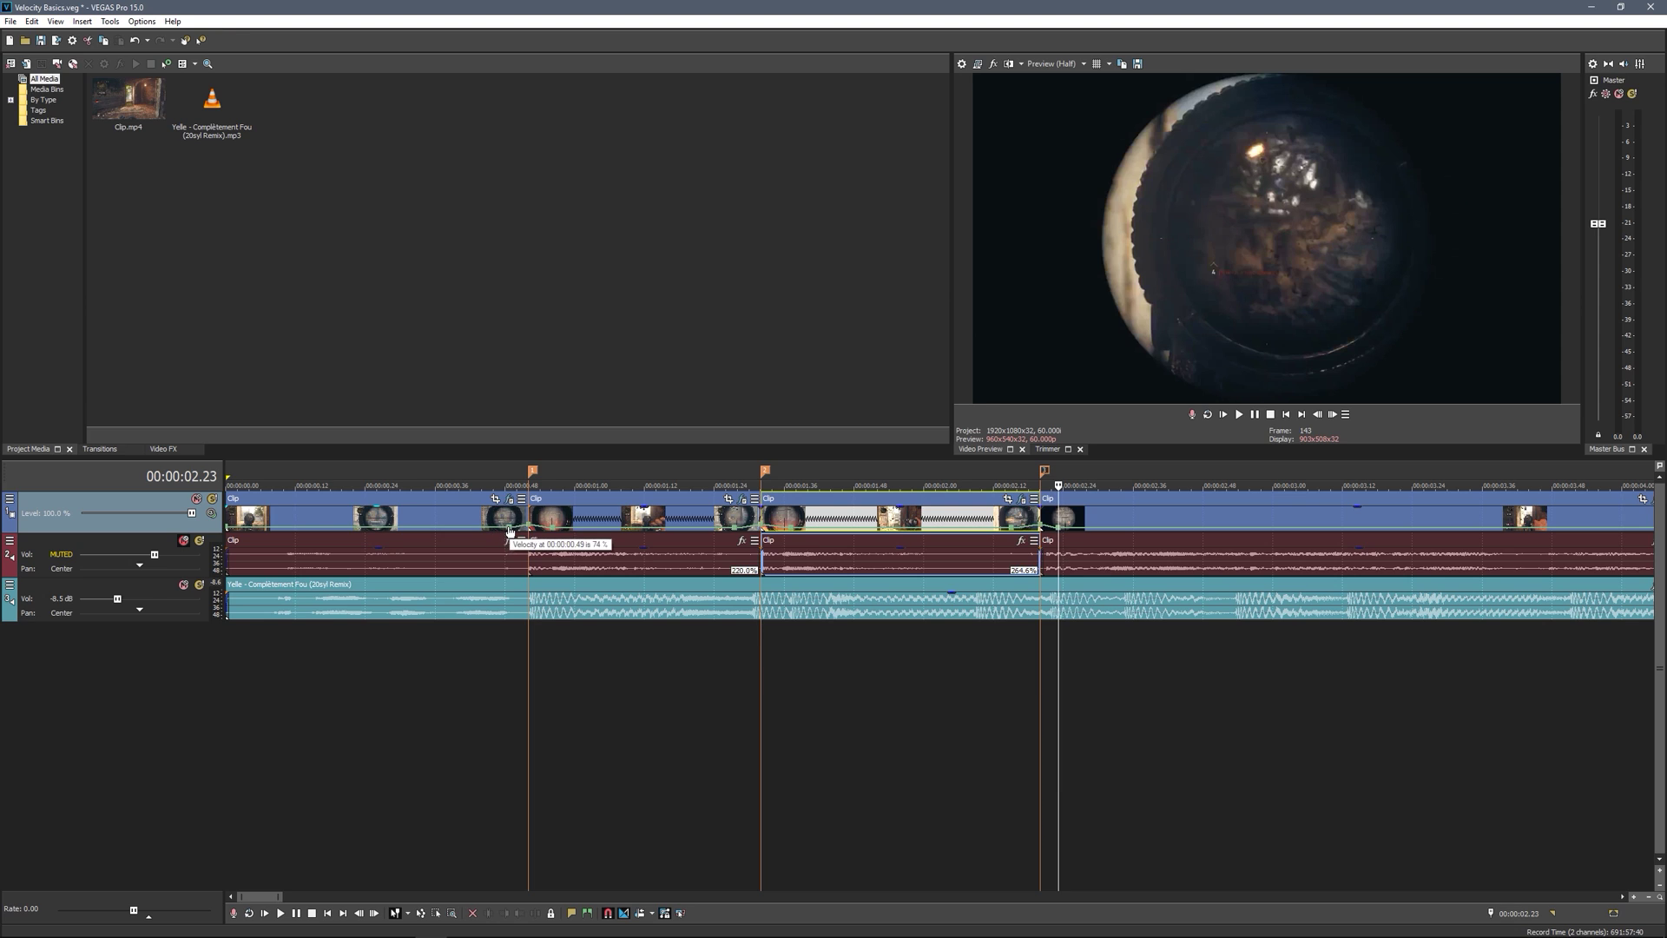
right_click(507, 532)
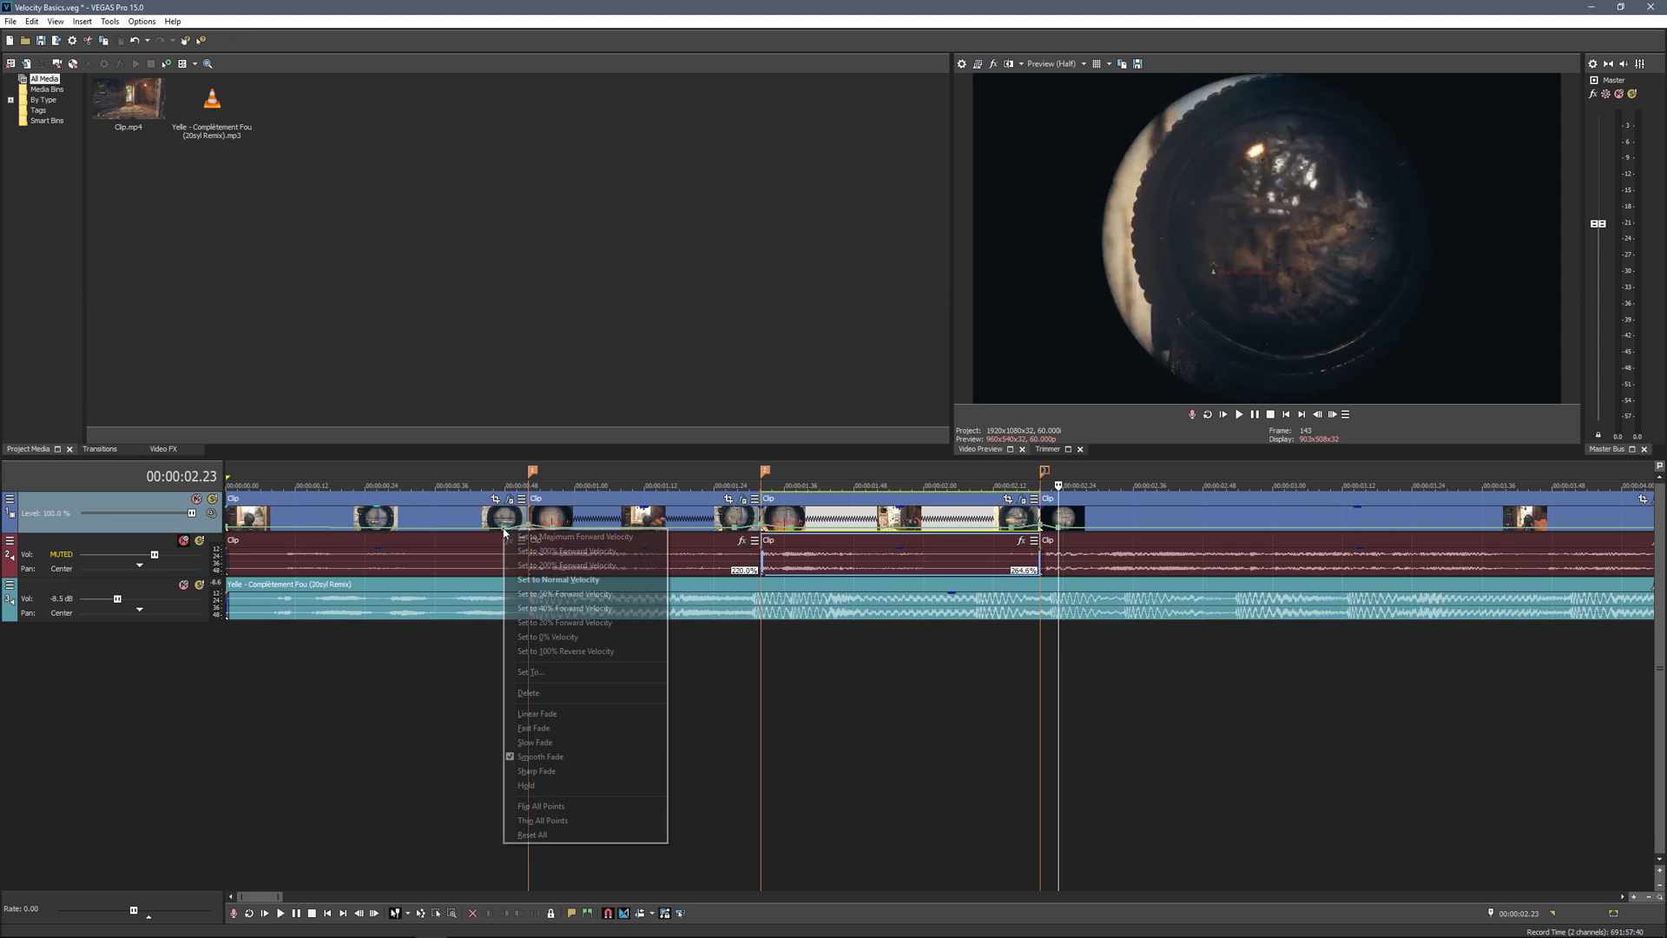
click(550, 595)
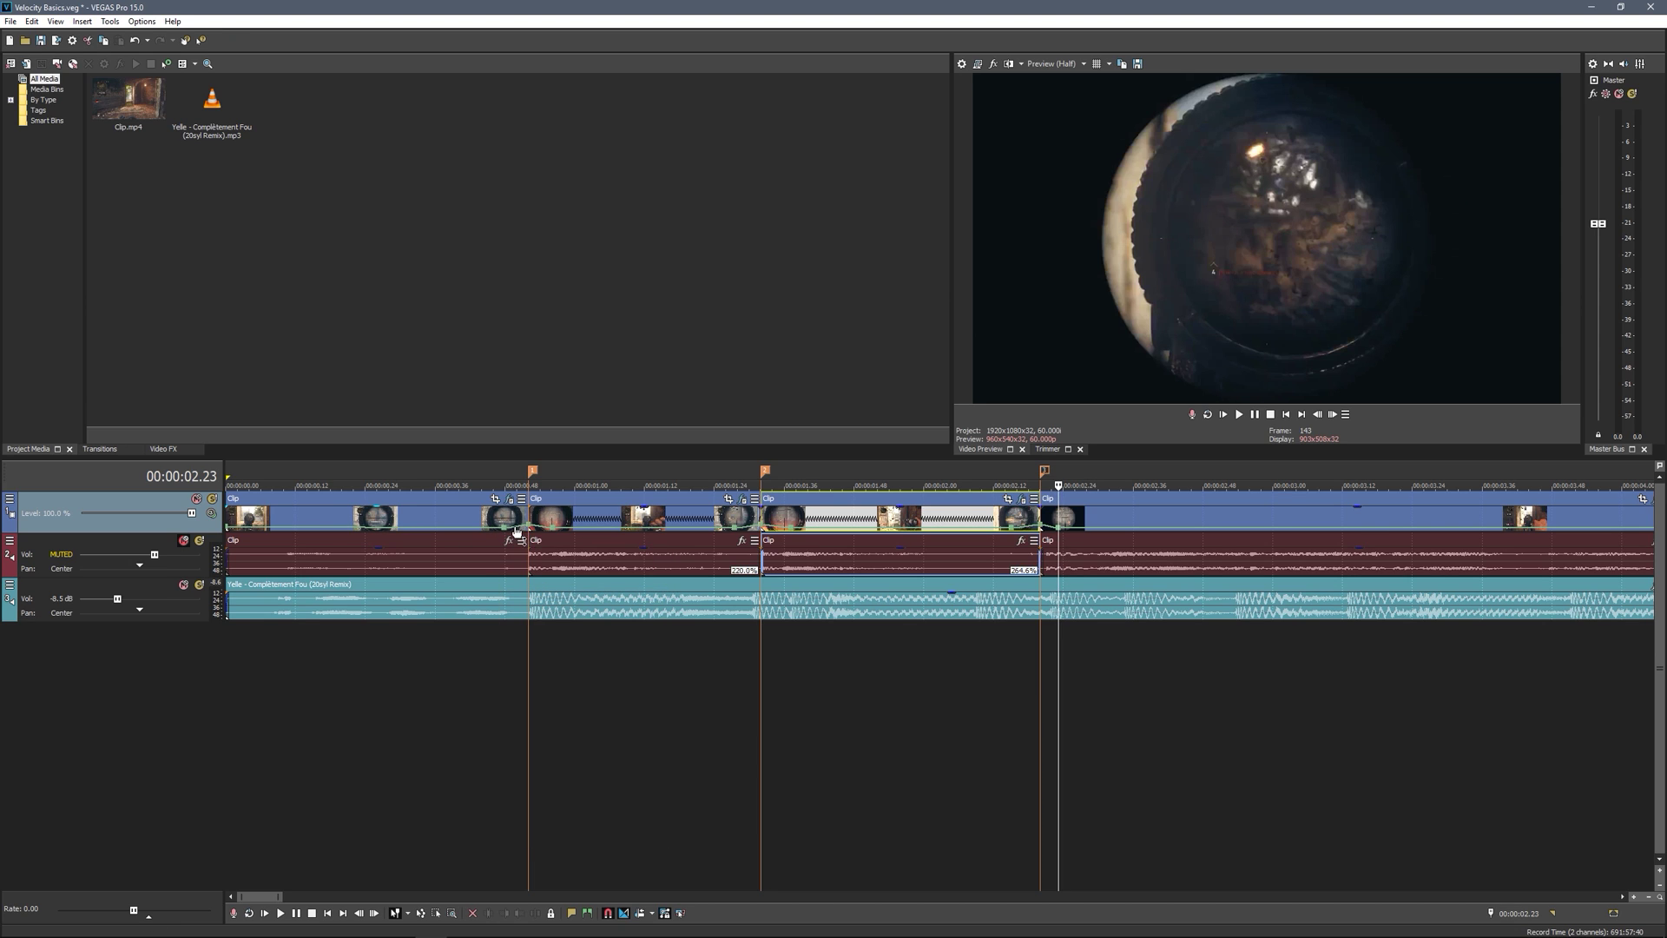
right_click(516, 530)
click(555, 585)
mouse_move(281, 897)
mouse_down()
mouse_move(244, 901)
mouse_move(268, 898)
mouse_up()
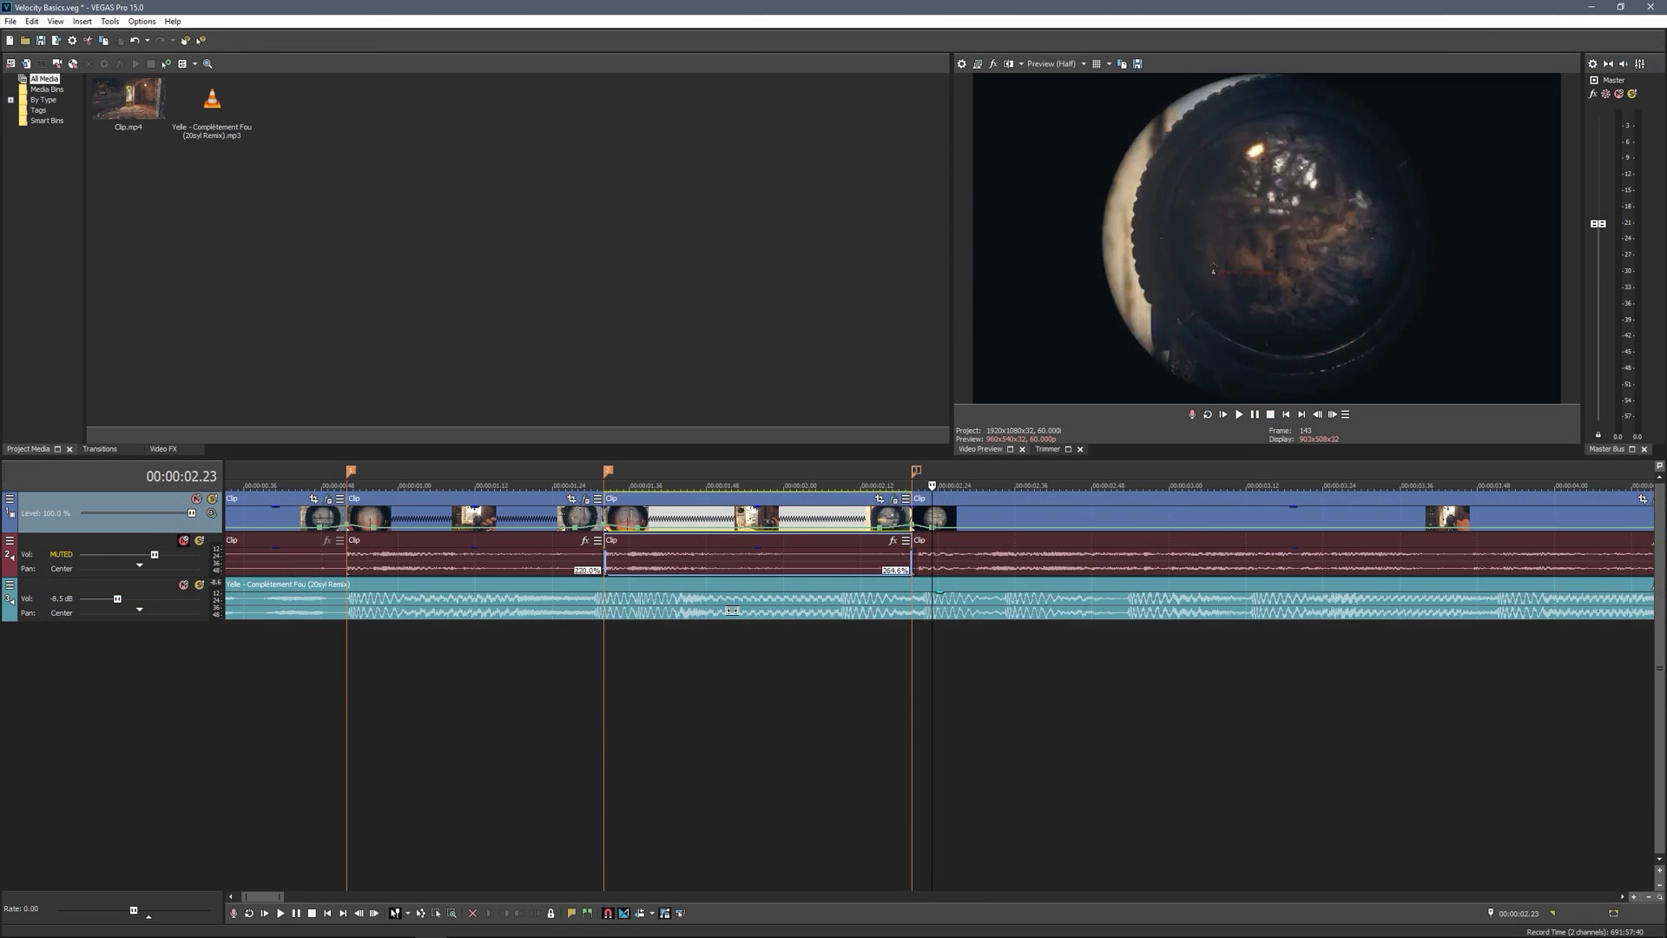
Zoom in at the 0.52 s shot and set the envelope segment leading into it to Slow Fade
scroll(186, 624, down, 3)
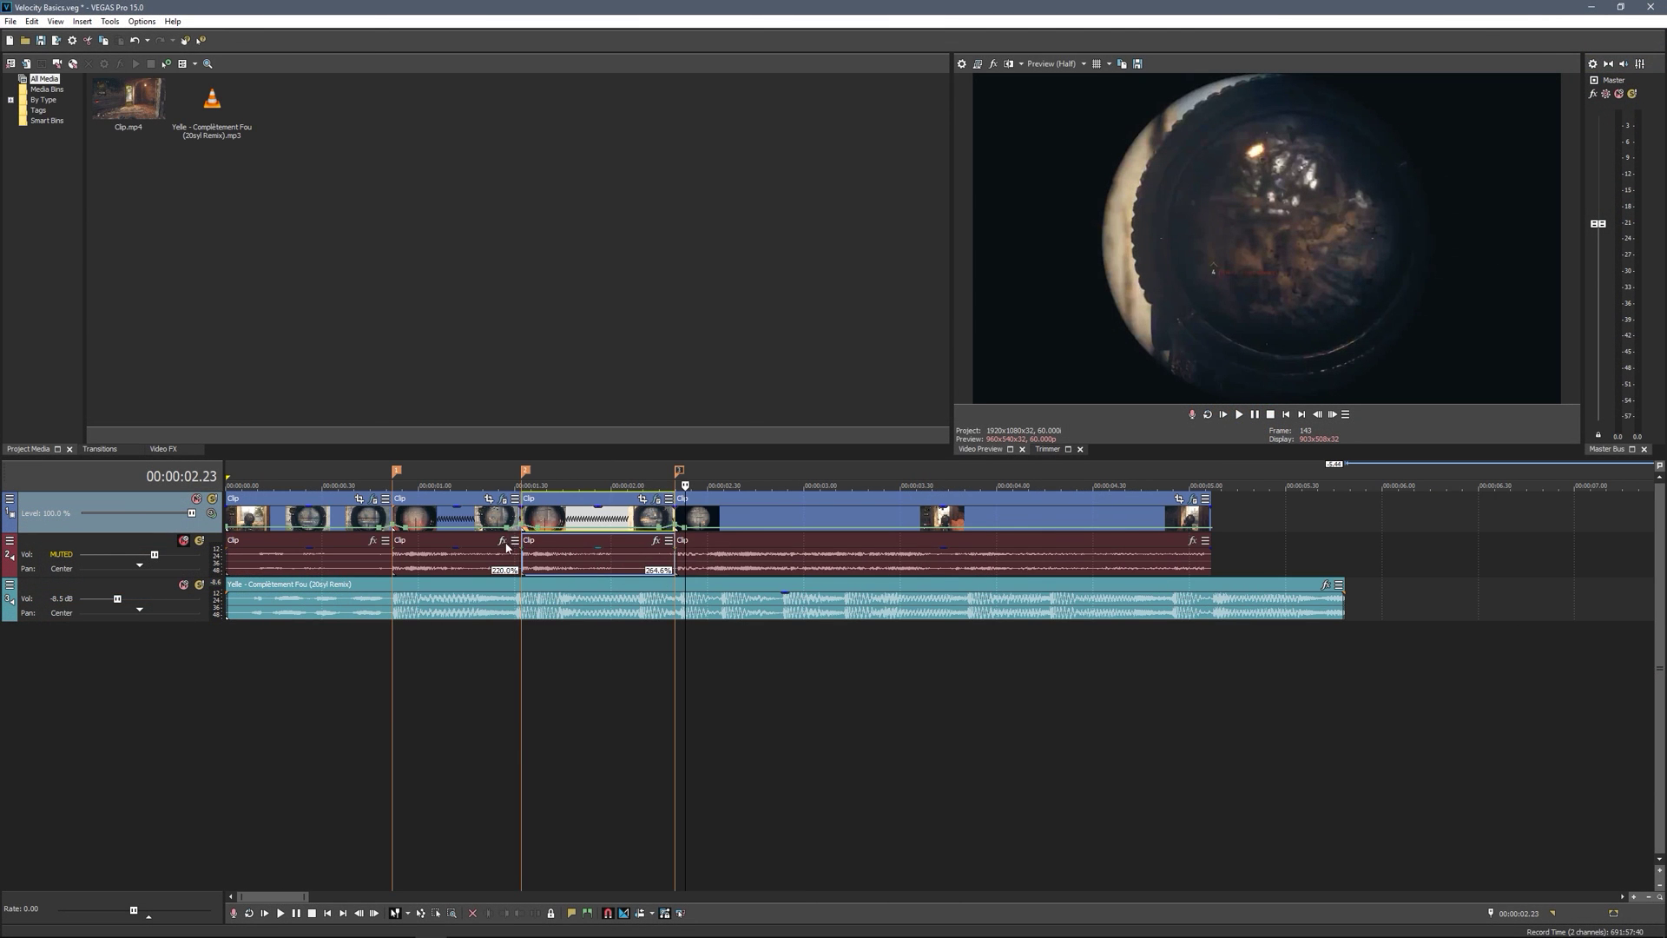
click(391, 519)
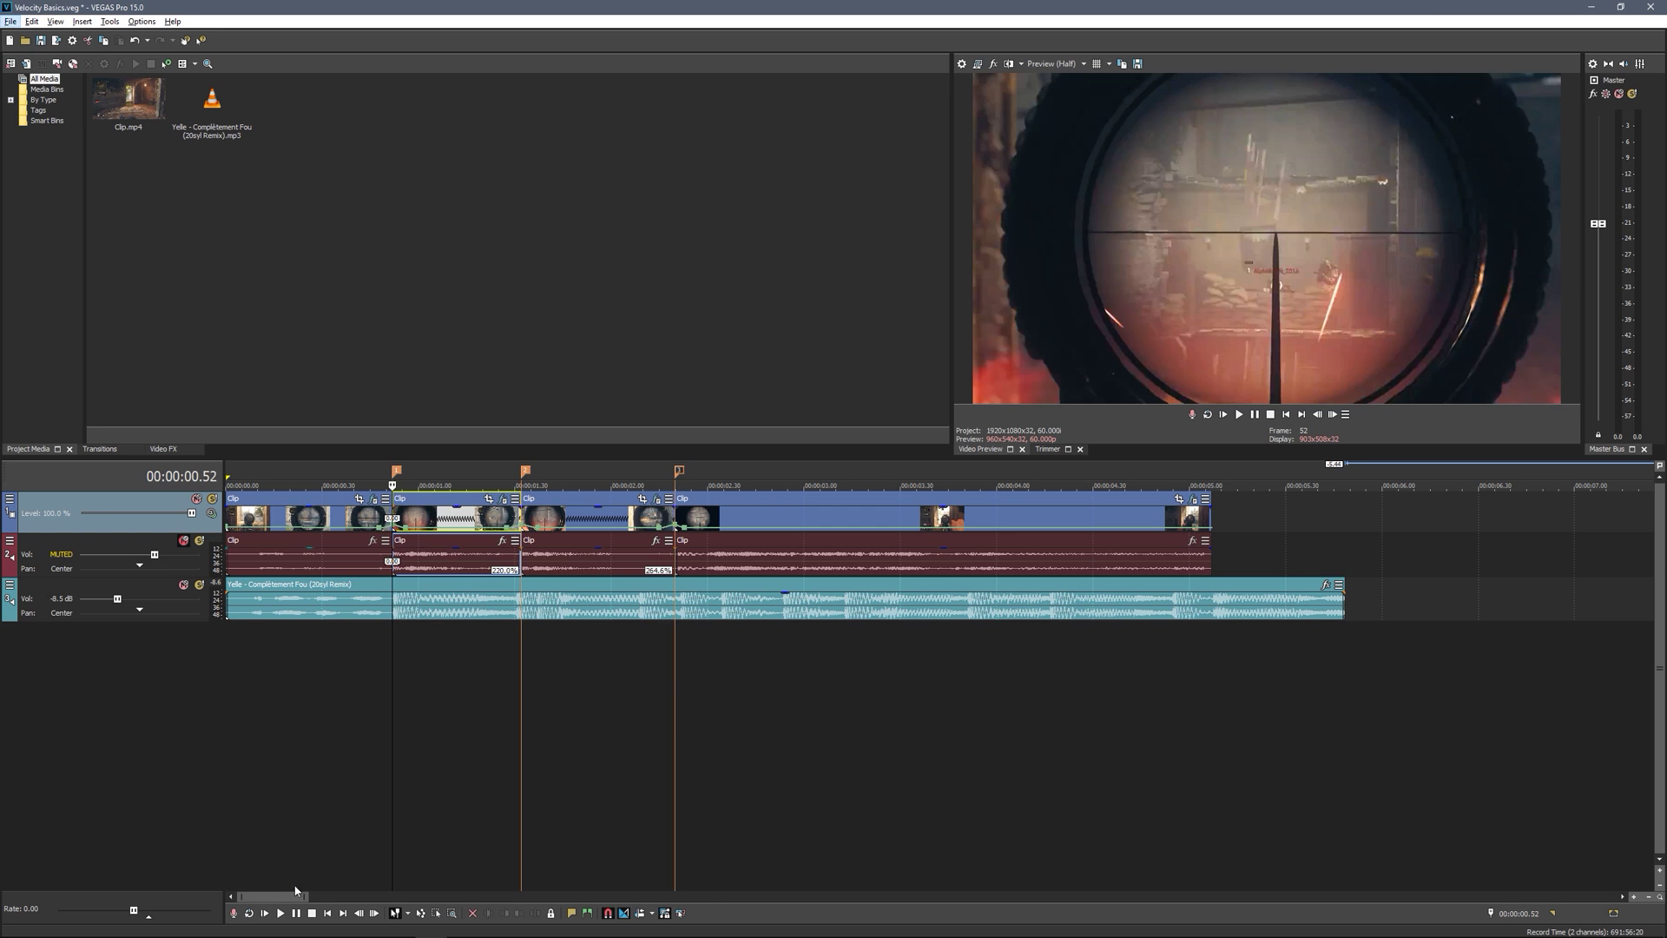
drag(309, 900, 257, 901)
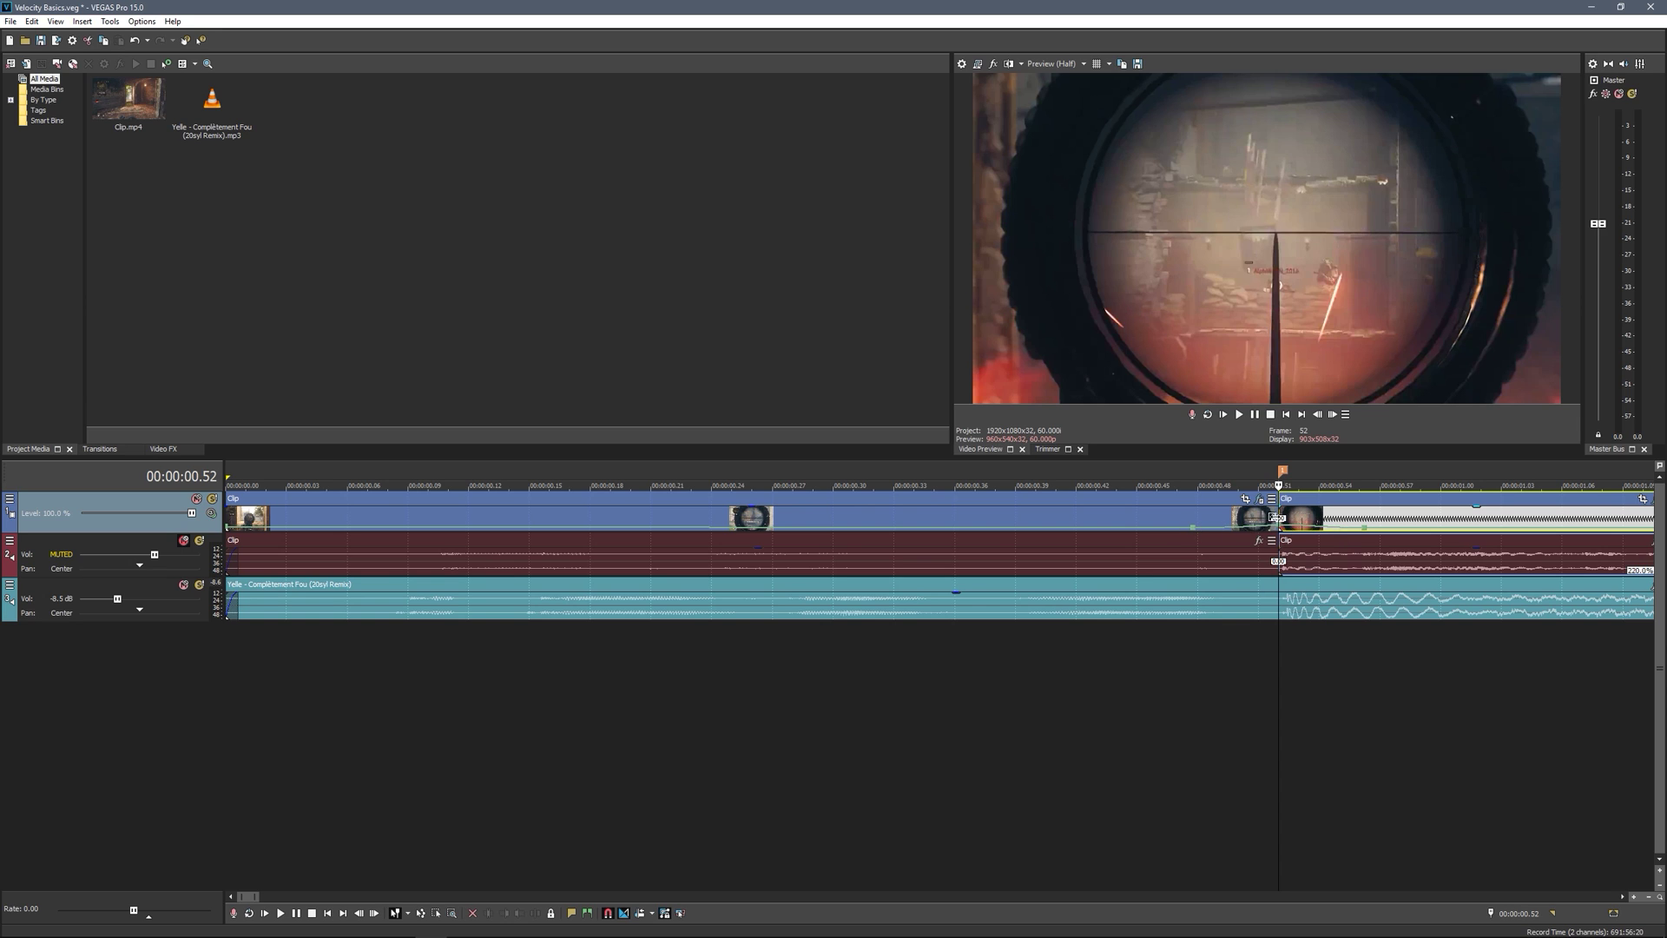
right_click(1227, 527)
click(1265, 586)
Give the first clip's velocity envelope a fast-fade curve and adjust its end point at the 0.52 s shot
drag(248, 897, 251, 899)
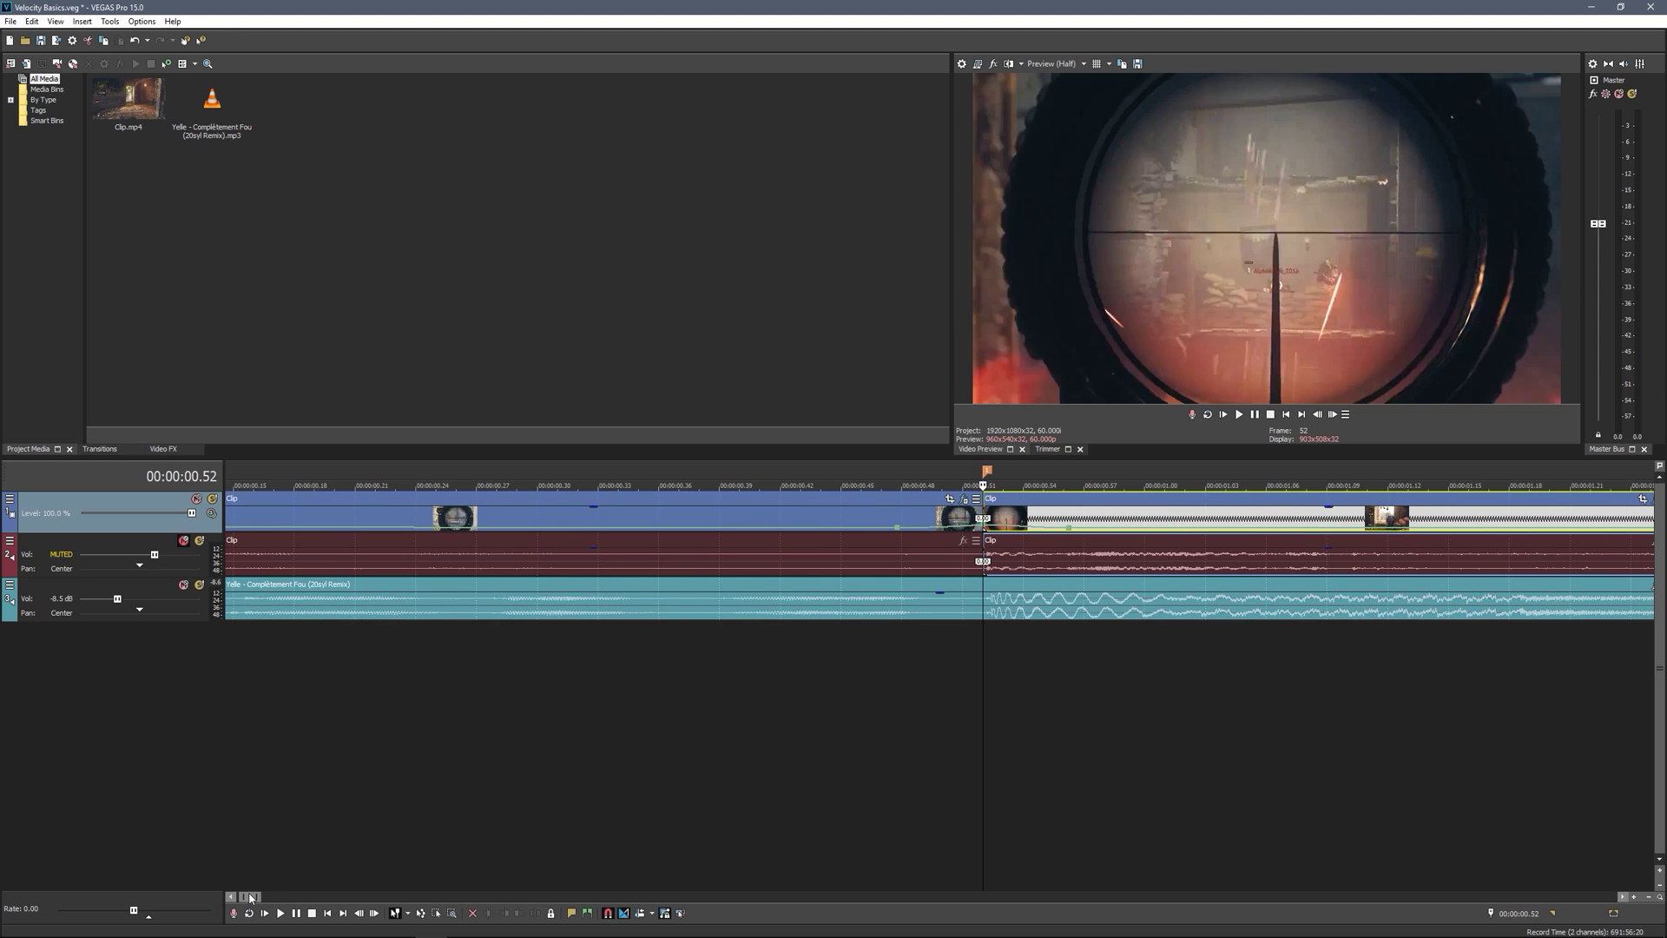
right_click(1027, 532)
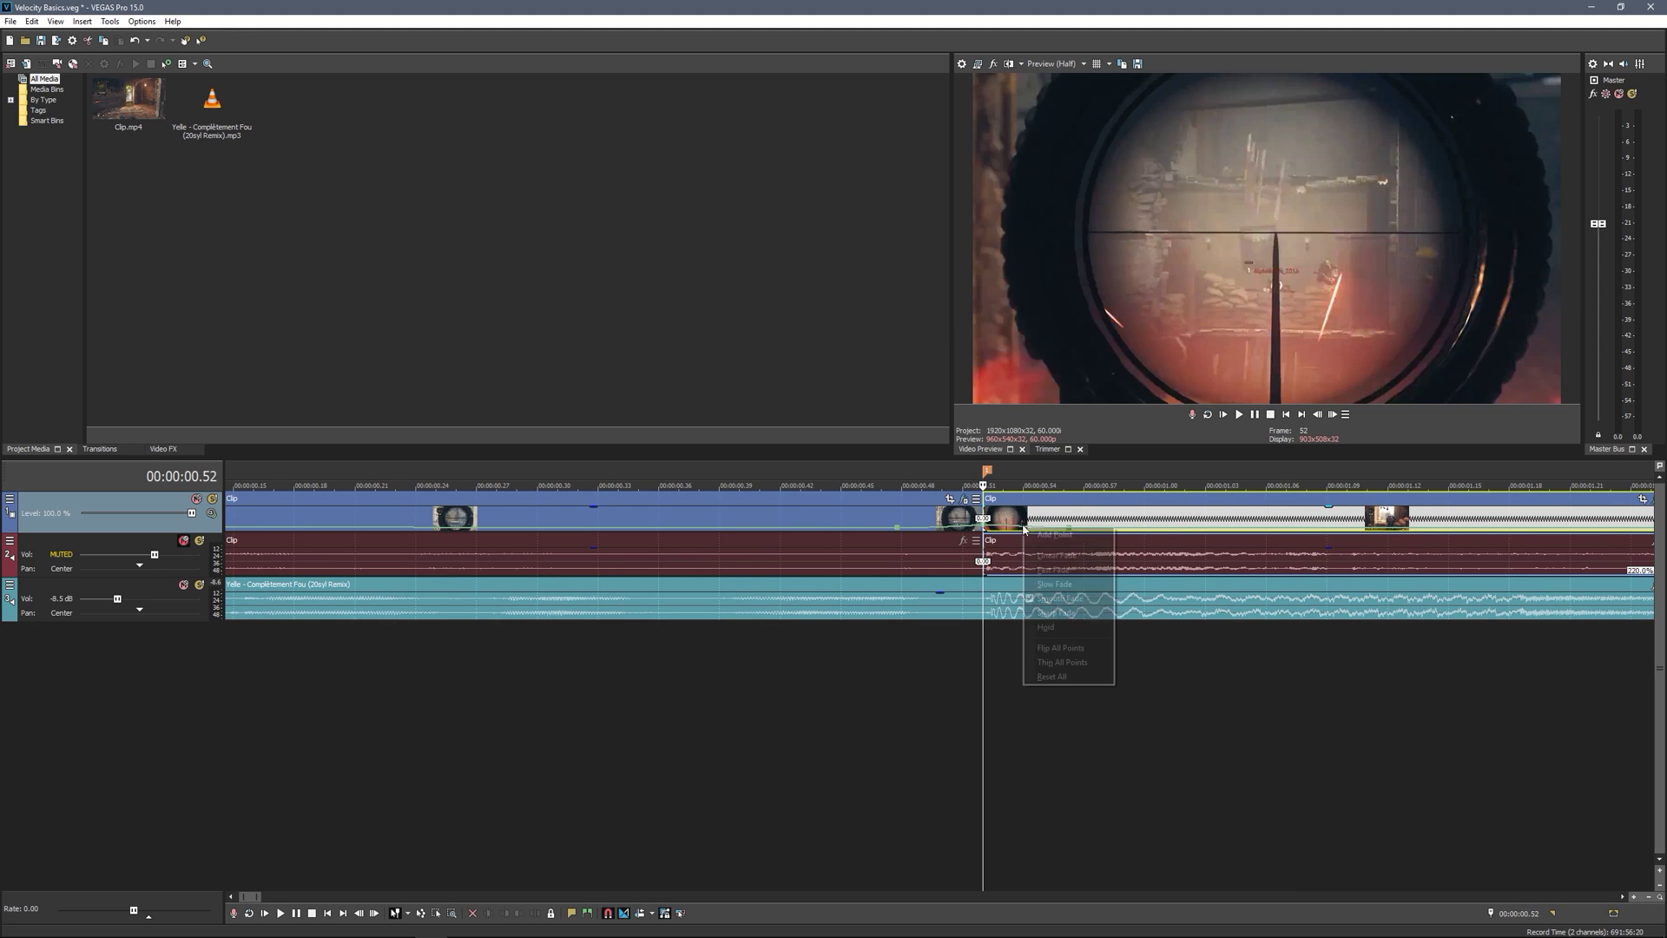
click(1065, 567)
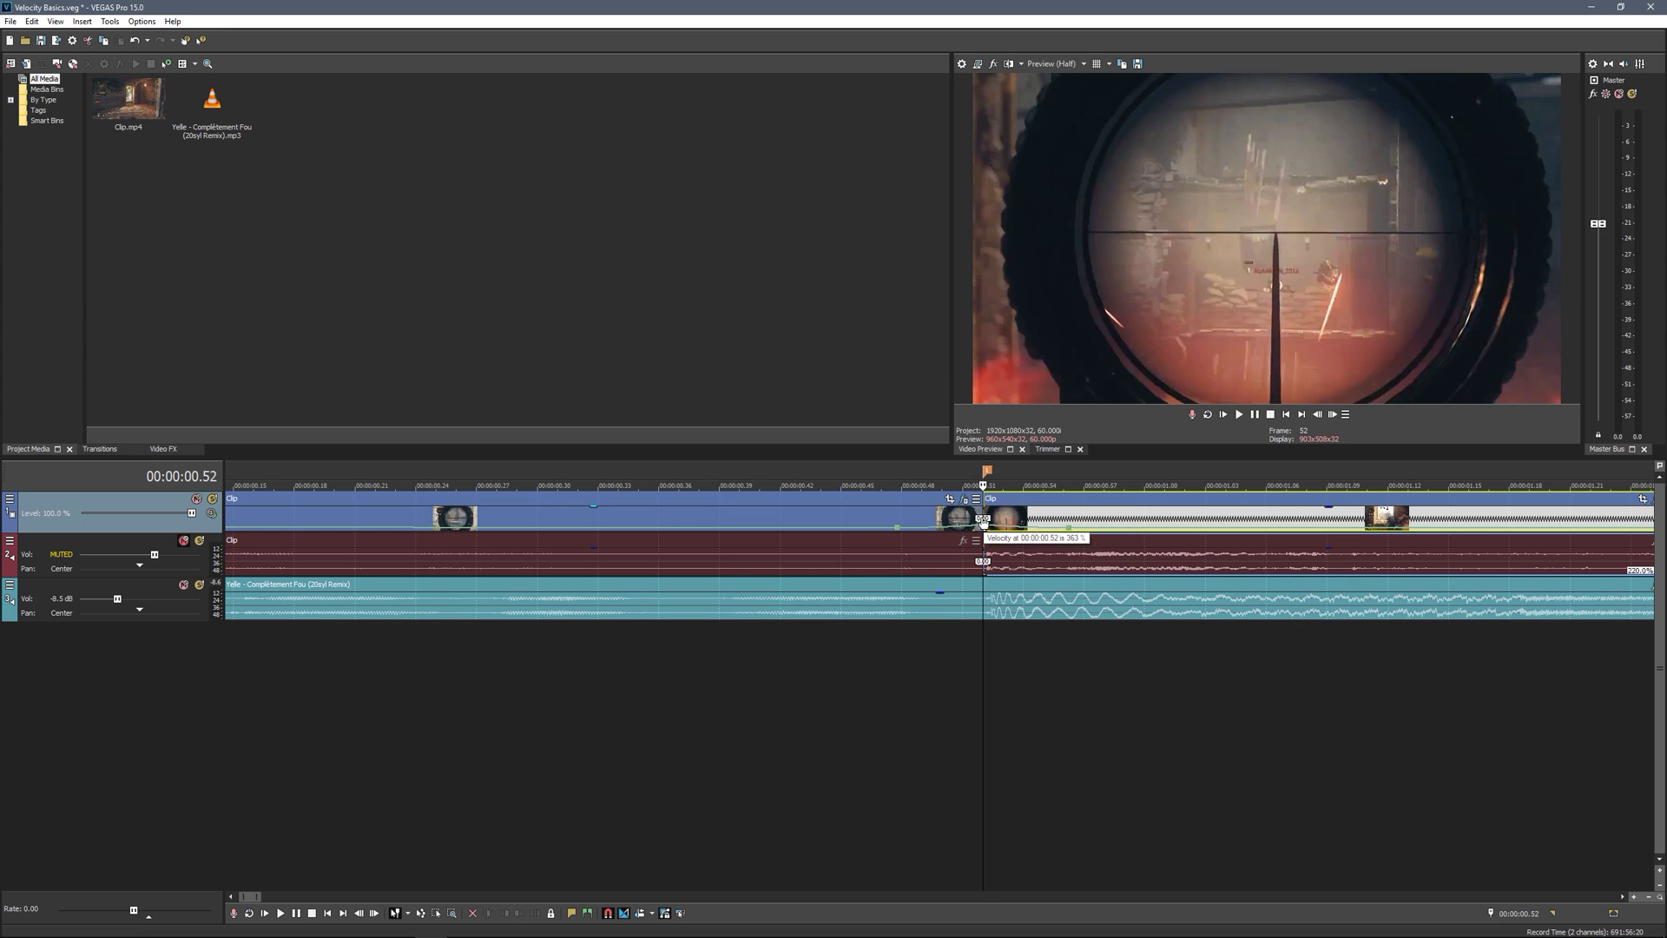
drag(982, 528, 982, 526)
scroll(985, 526, down, 3)
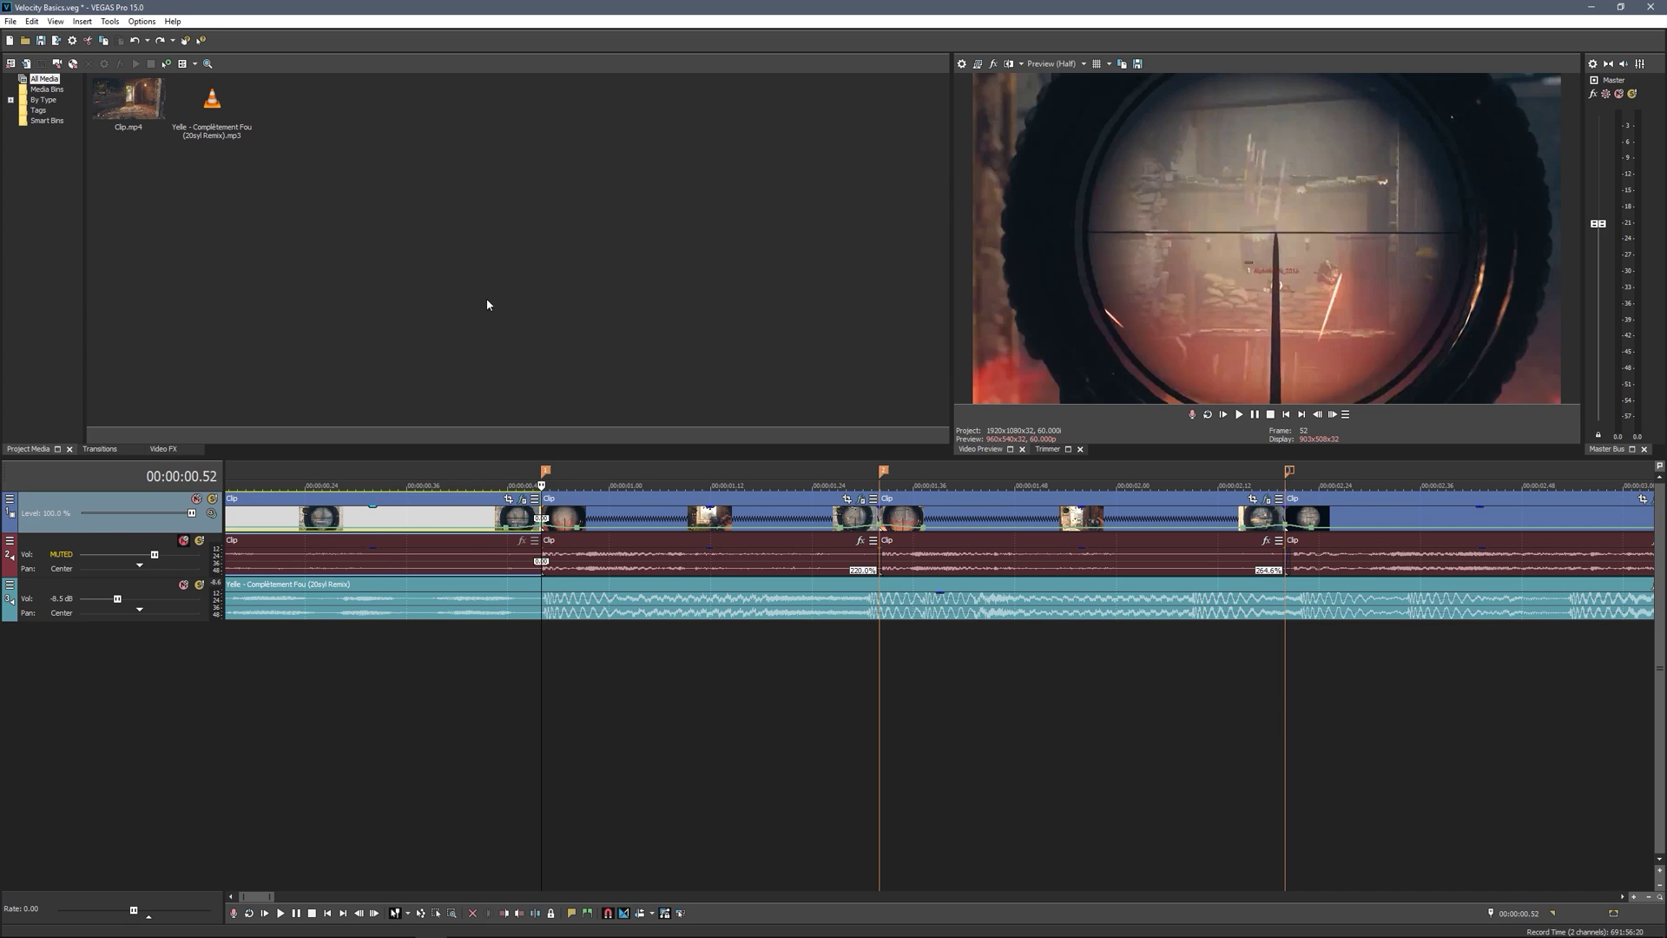
Change the gameplay video track's display colour from blue to dark red
right_click(12, 529)
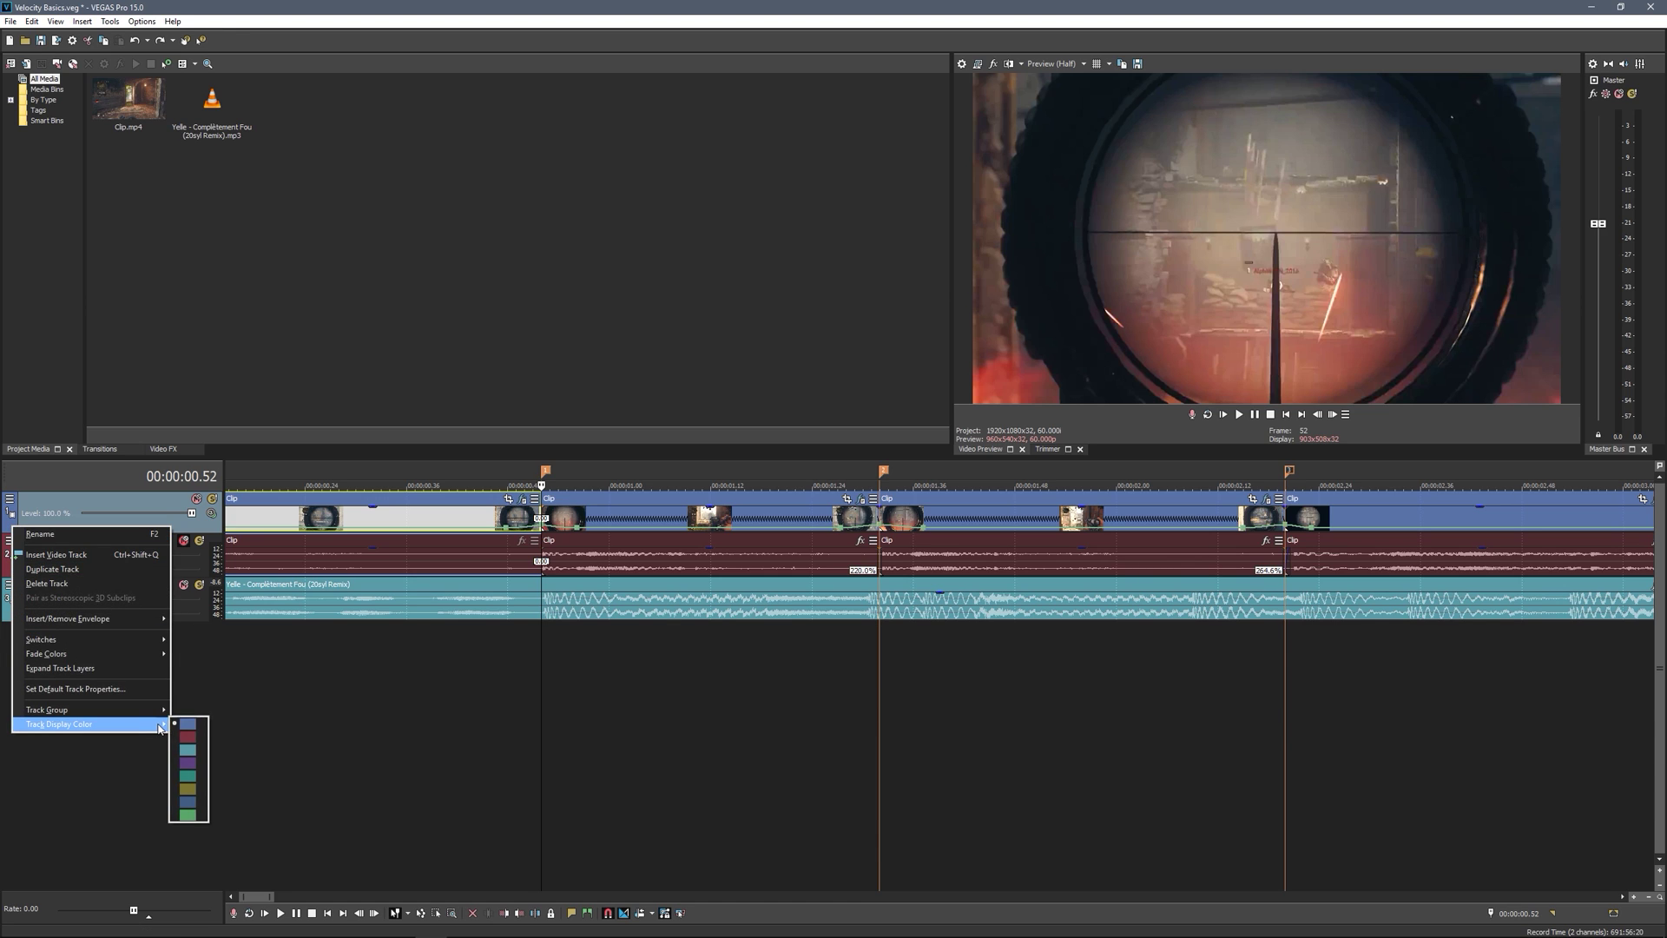
click(188, 736)
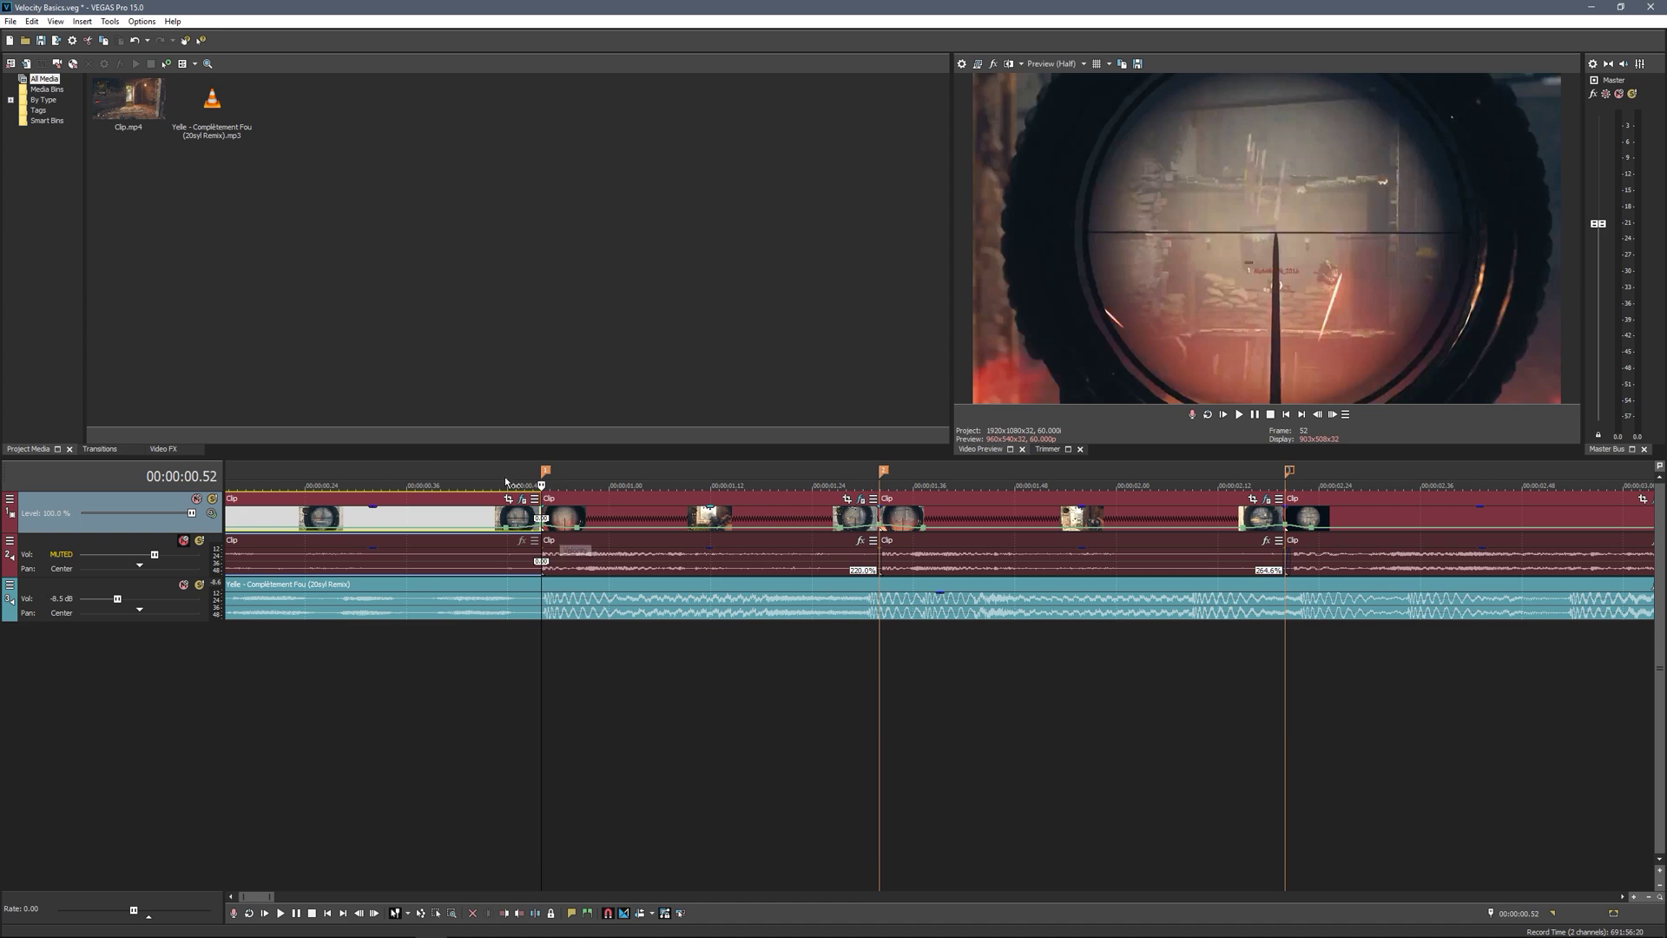
Apply a smooth fade and another fade curve to the next envelope segments, and a fast fade on the middle clip
right_click(887, 533)
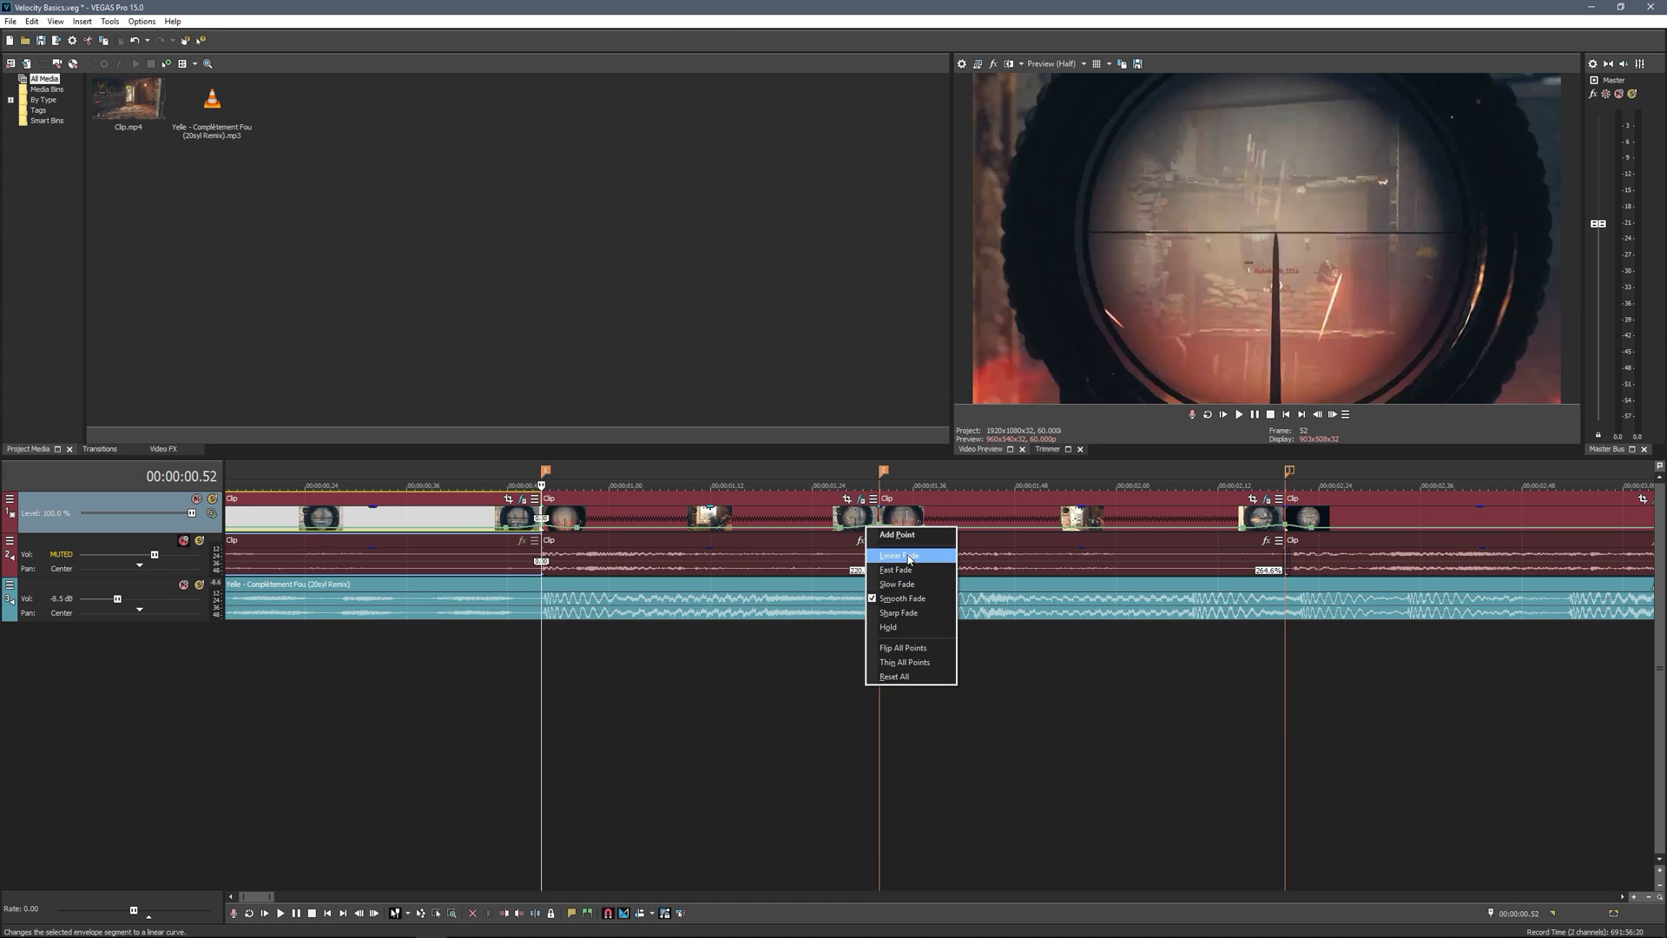
click(916, 598)
right_click(899, 530)
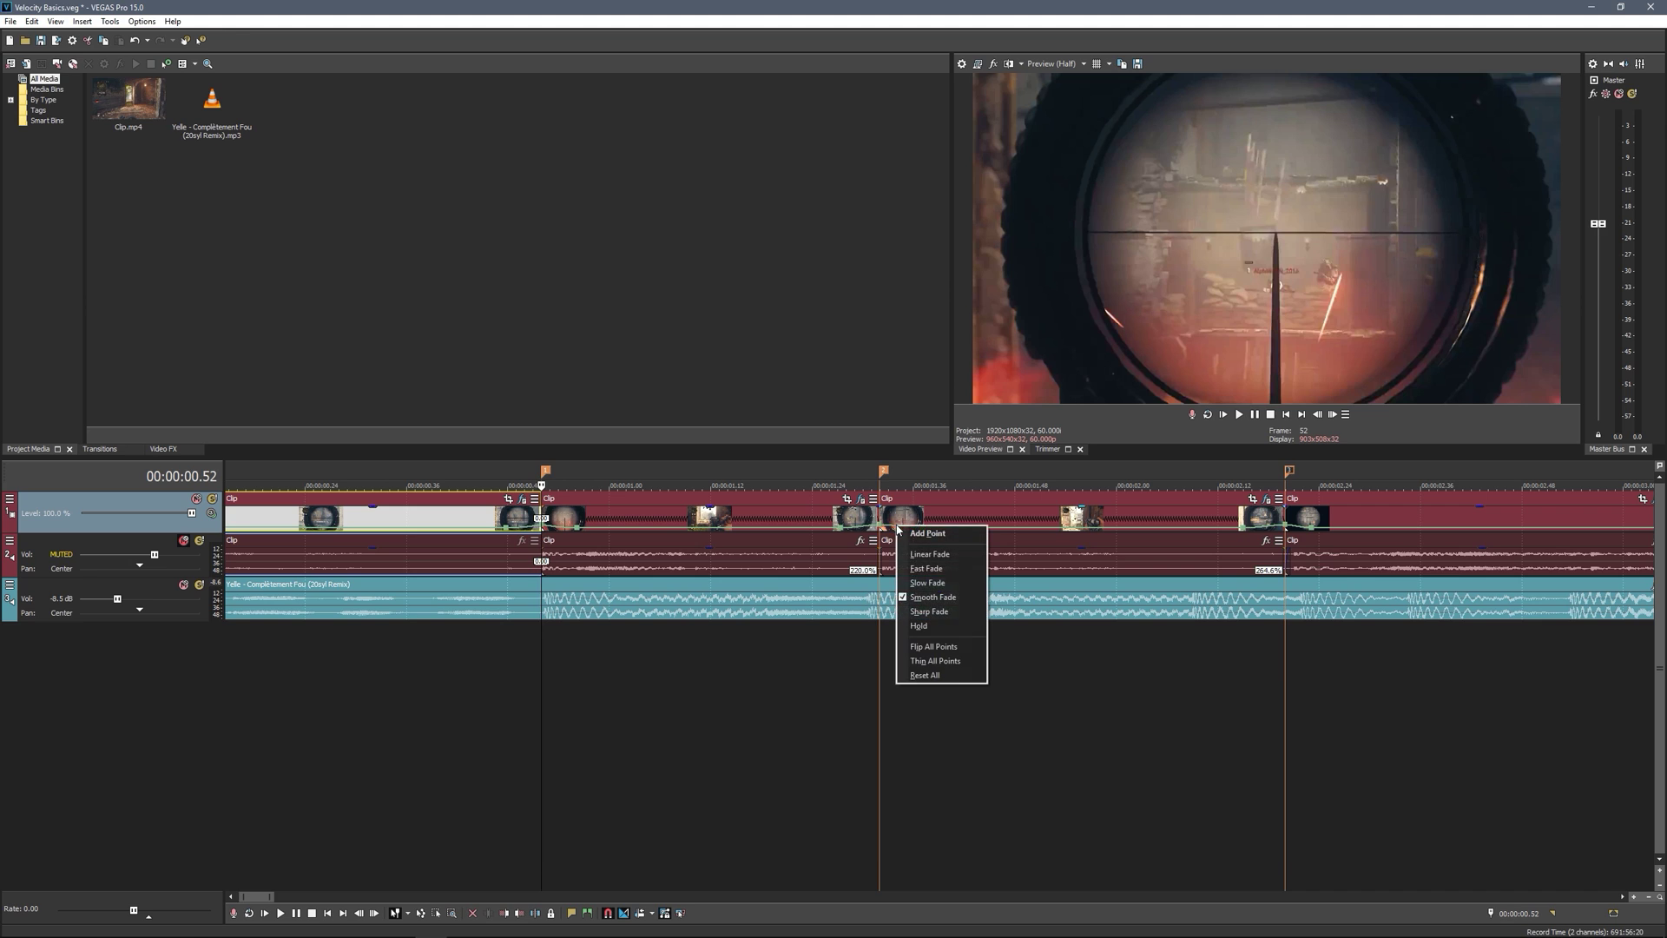
click(927, 583)
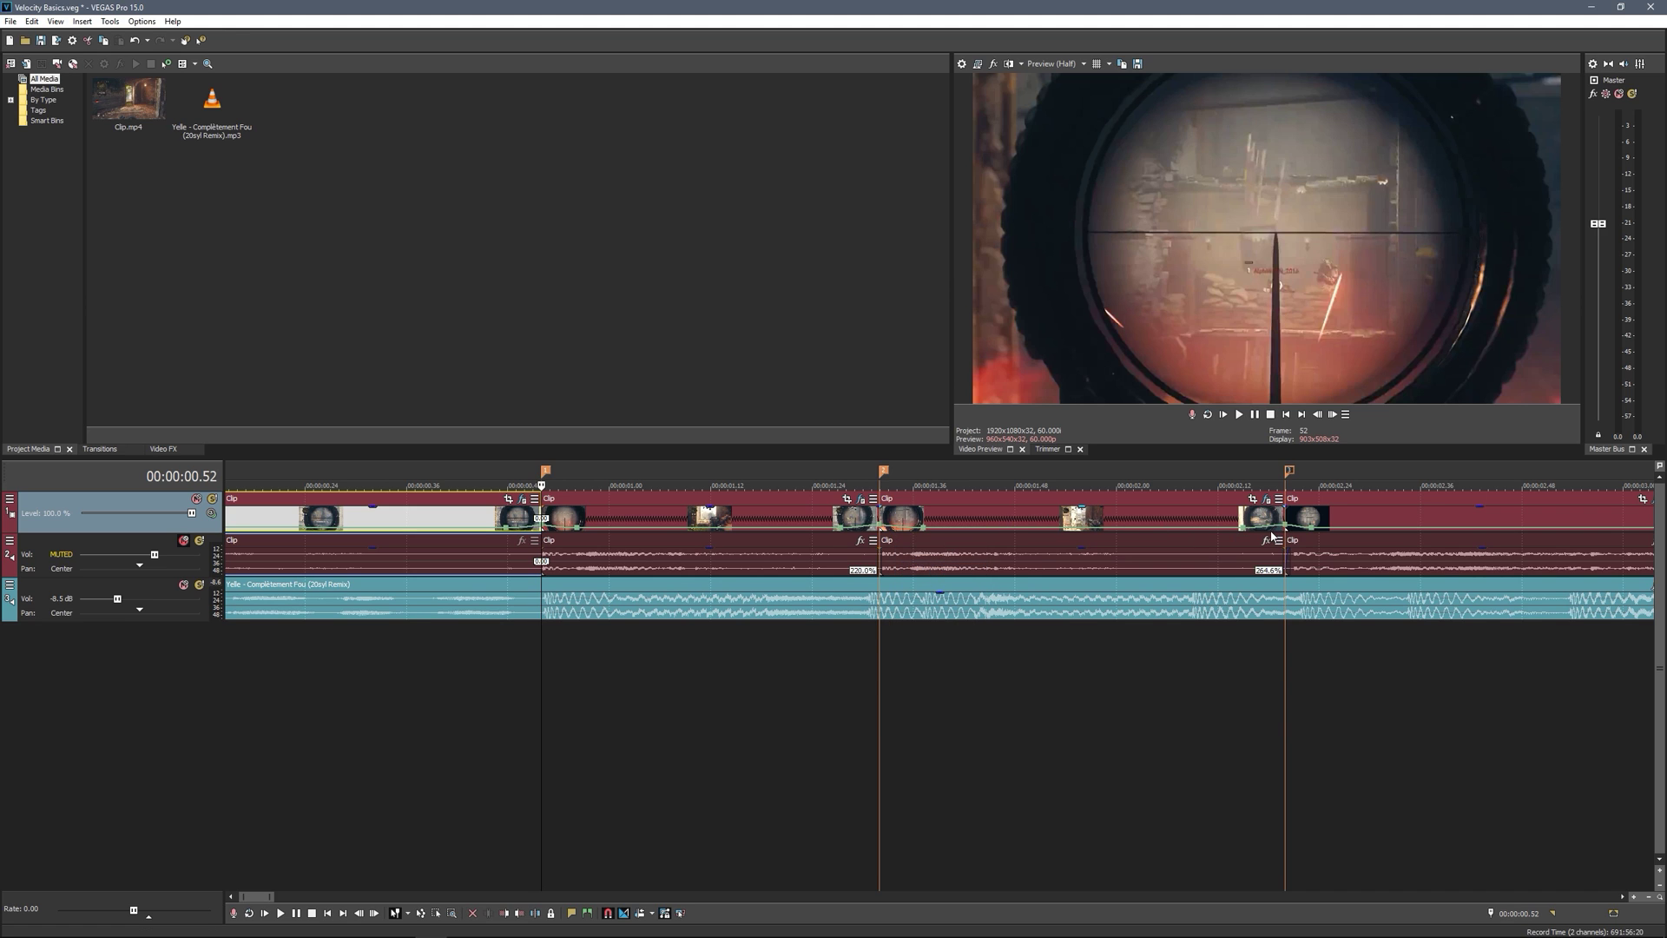
click(1270, 532)
right_click(1268, 529)
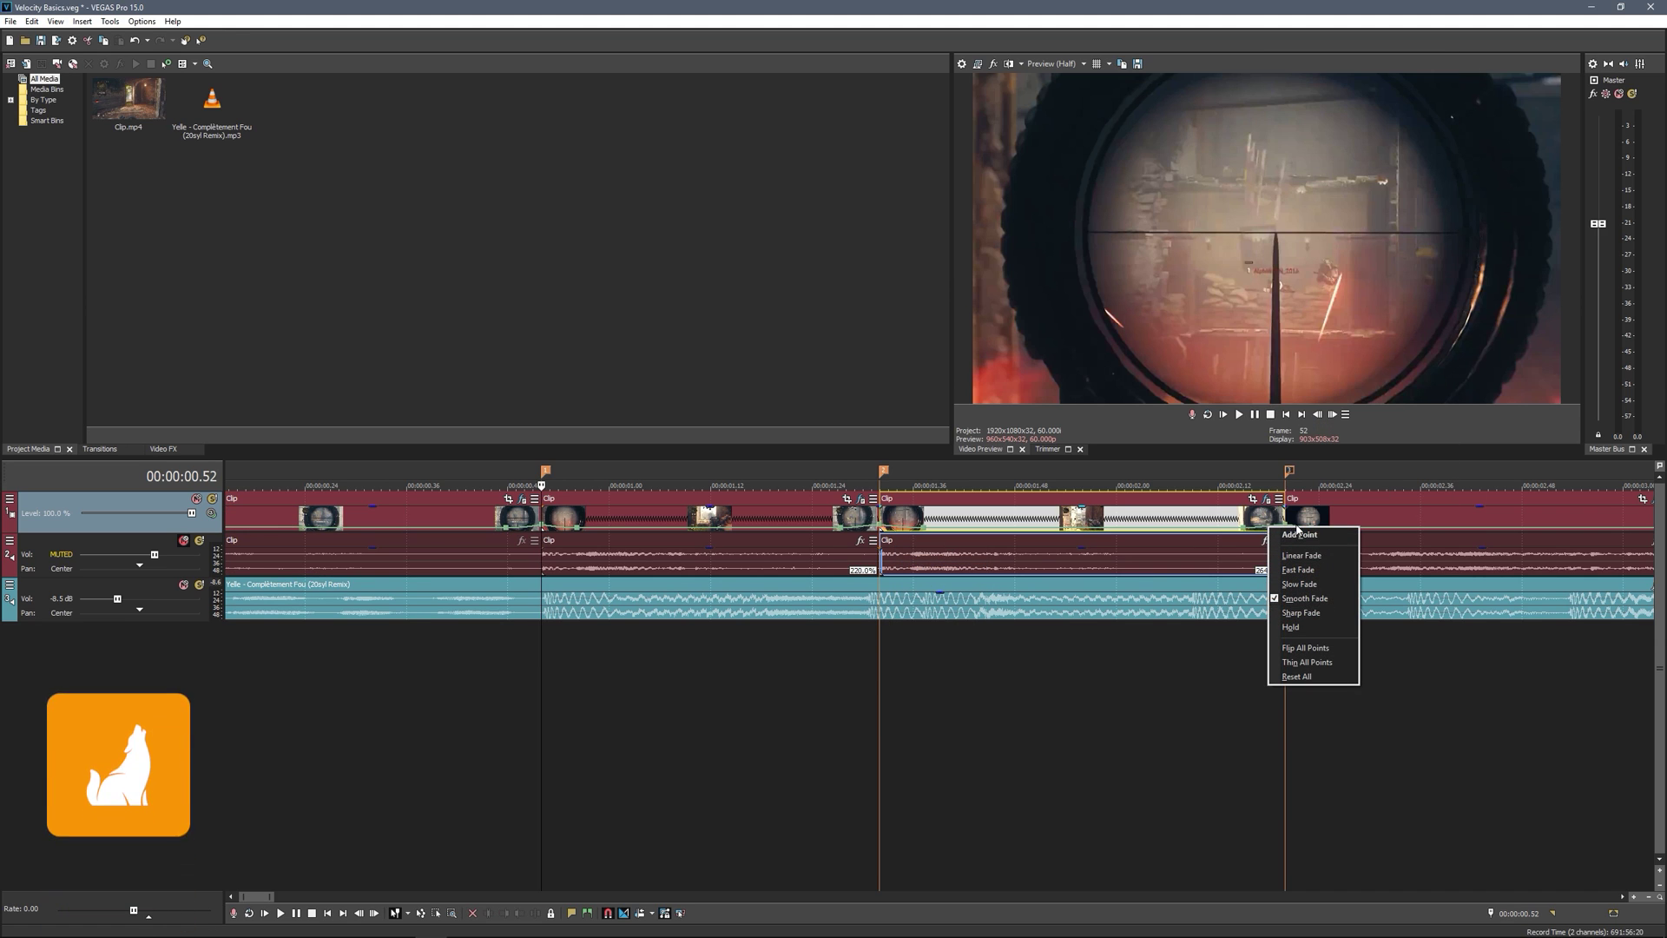
right_click(1296, 528)
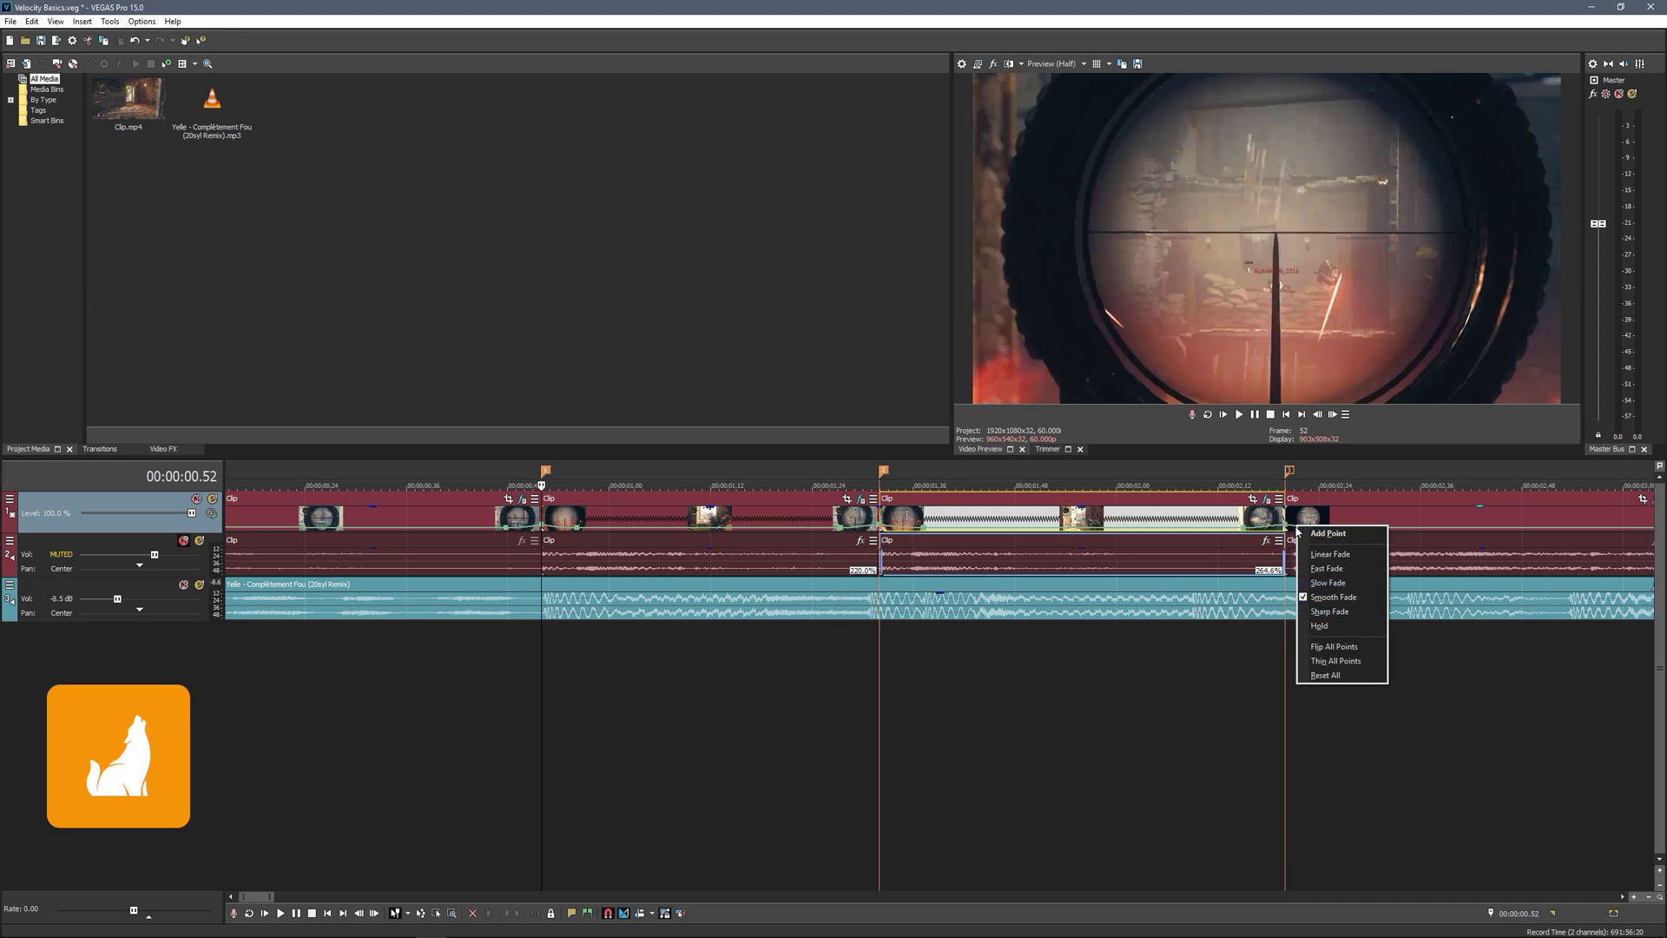
click(1355, 569)
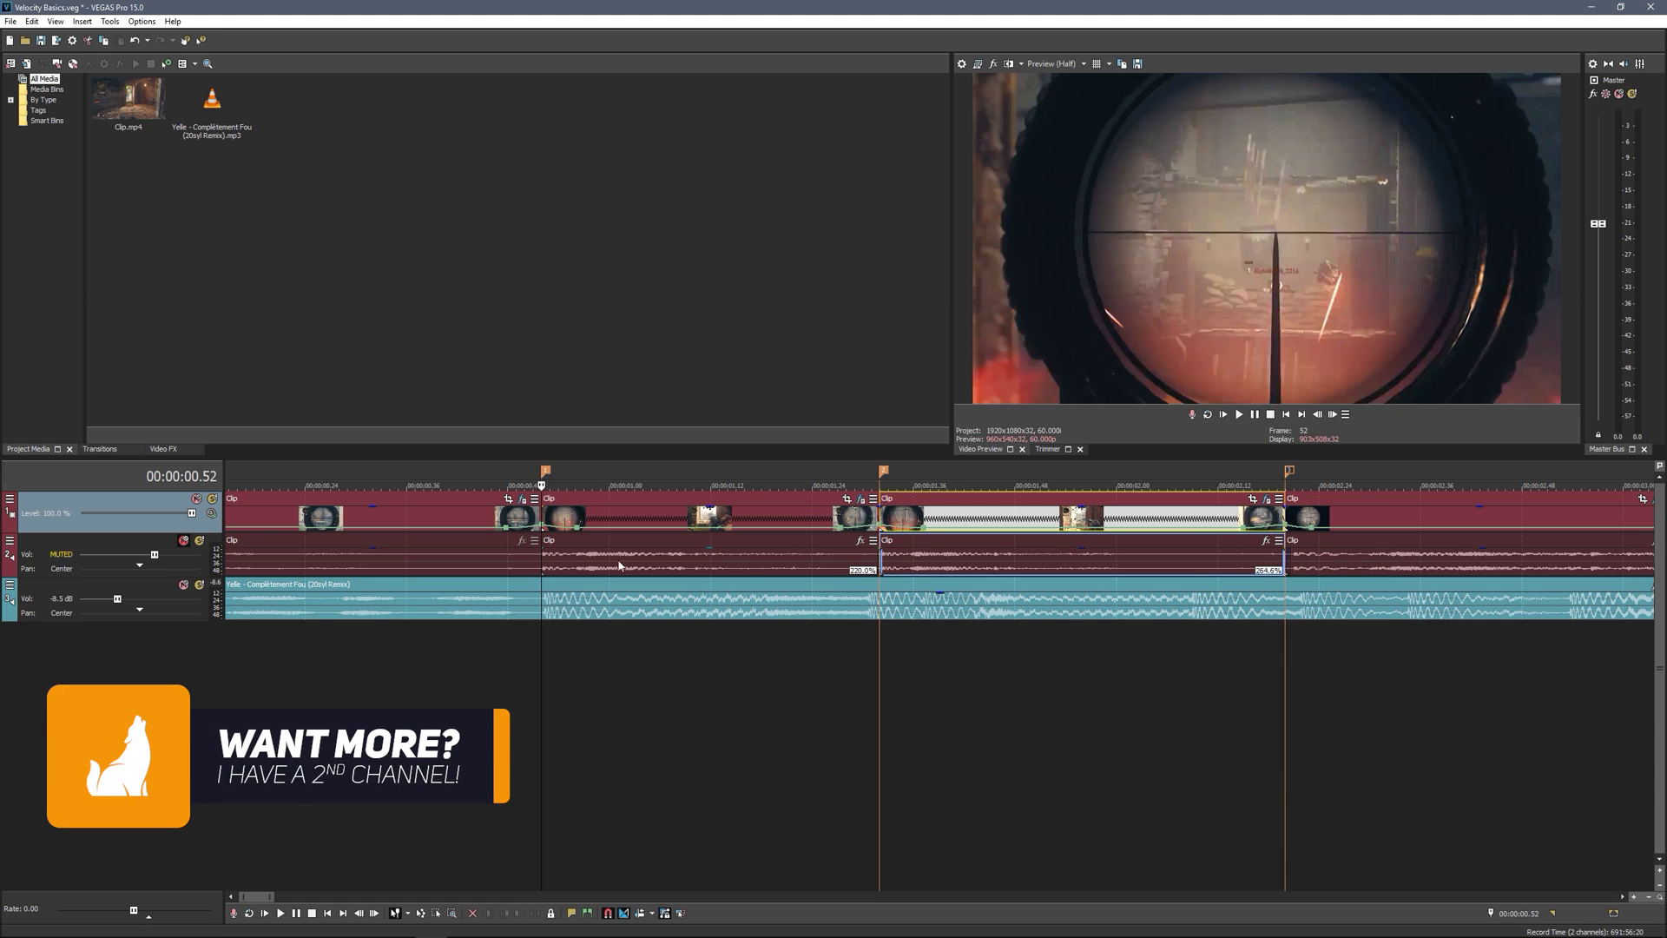
Set a slow fade near the left clip's fade and another fade curve at the clip's edge
right_click(529, 533)
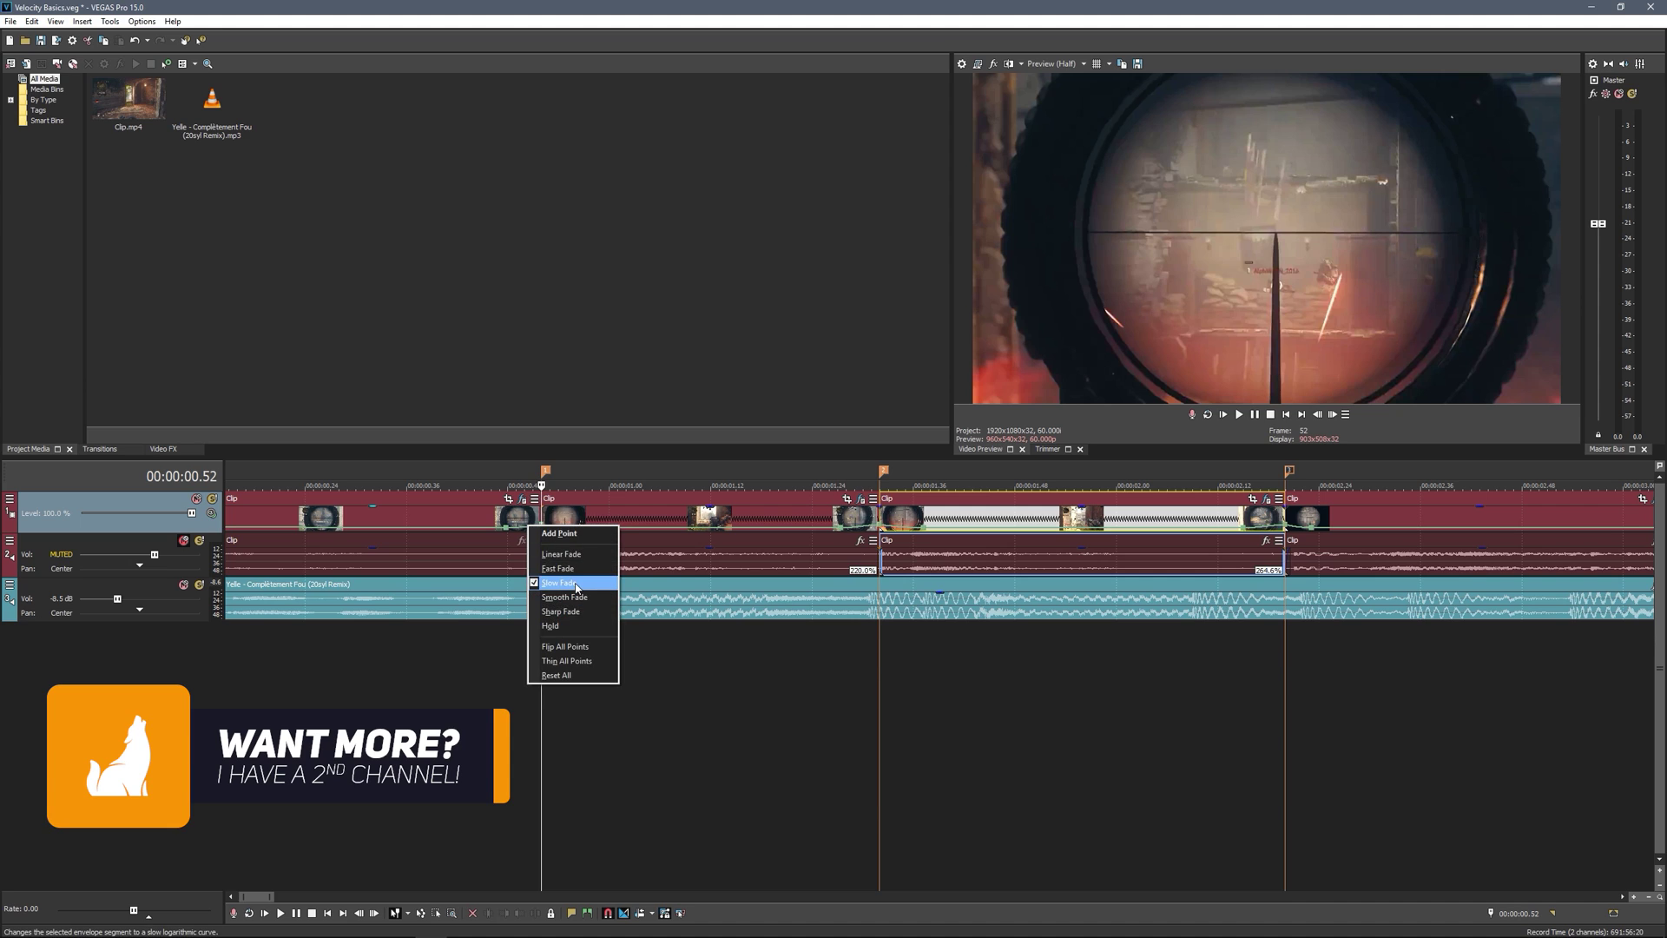
click(575, 584)
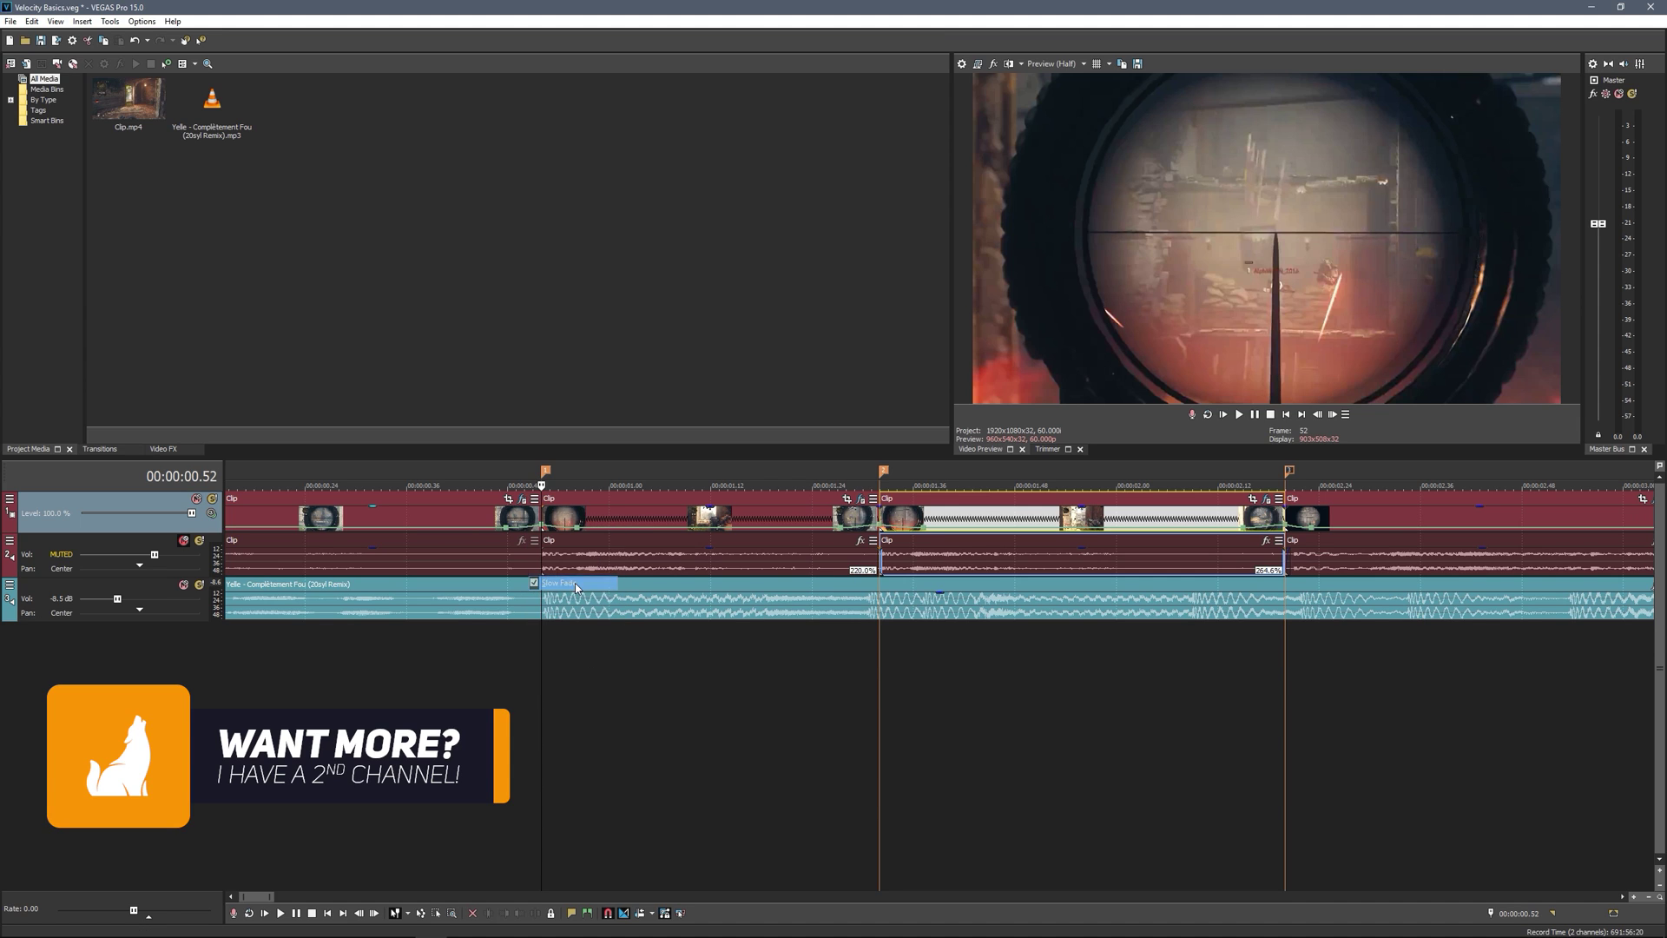
right_click(867, 530)
click(929, 575)
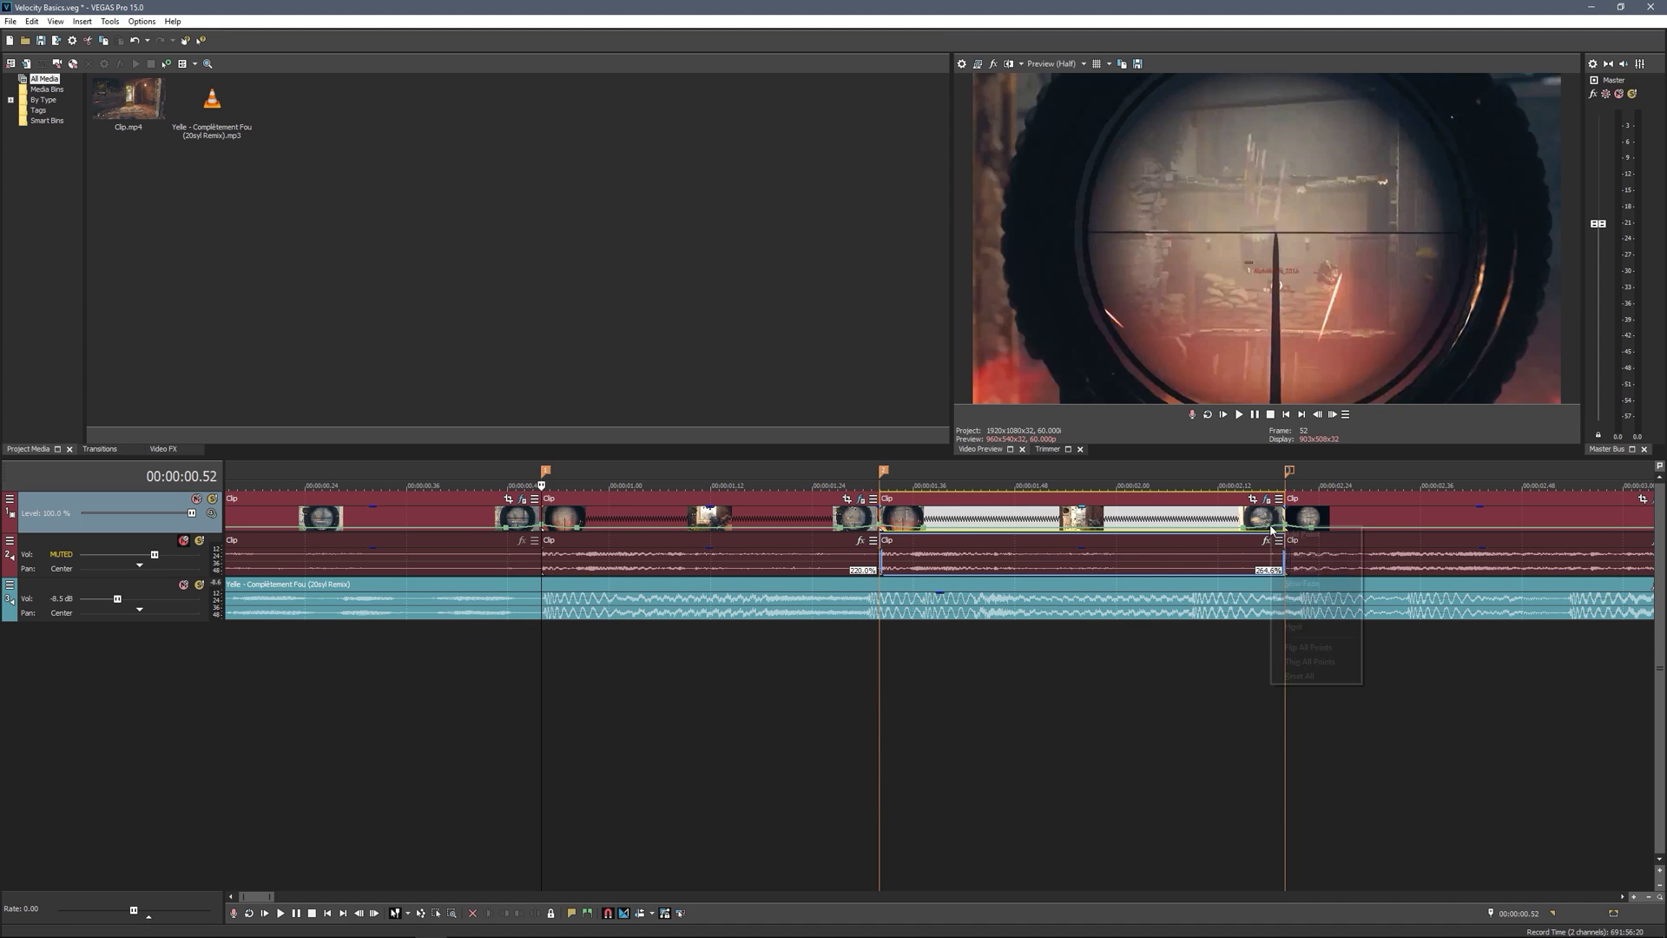
click(427, 832)
mouse_move(257, 893)
mouse_down()
mouse_move(260, 911)
mouse_move(245, 909)
mouse_up()
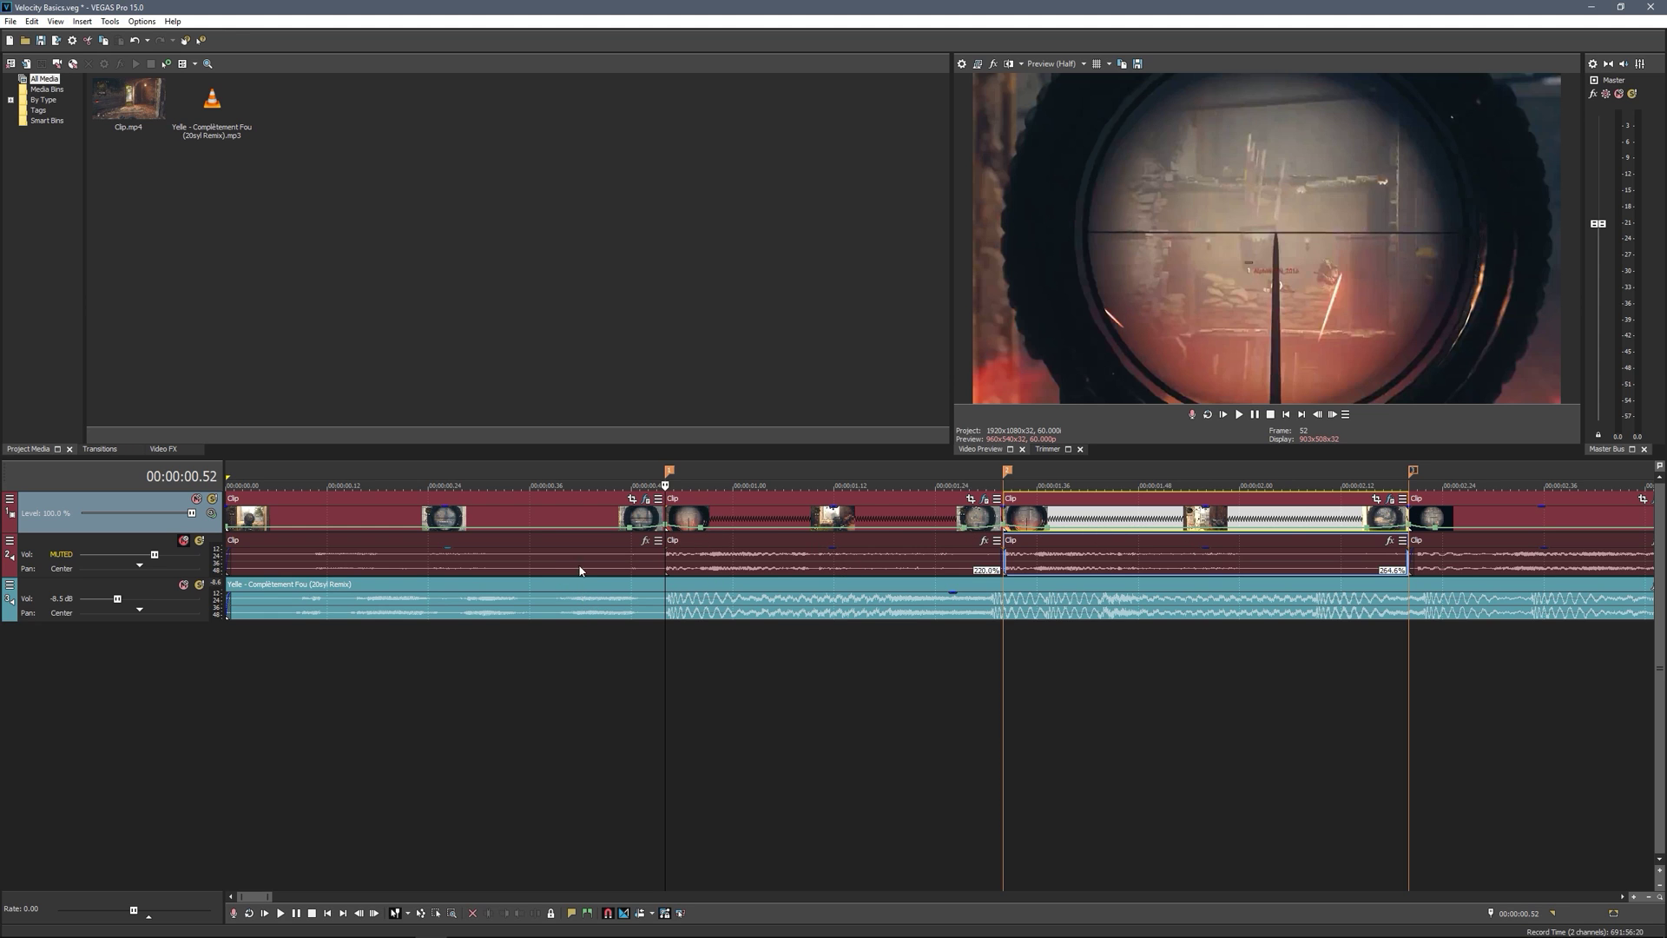
click(623, 521)
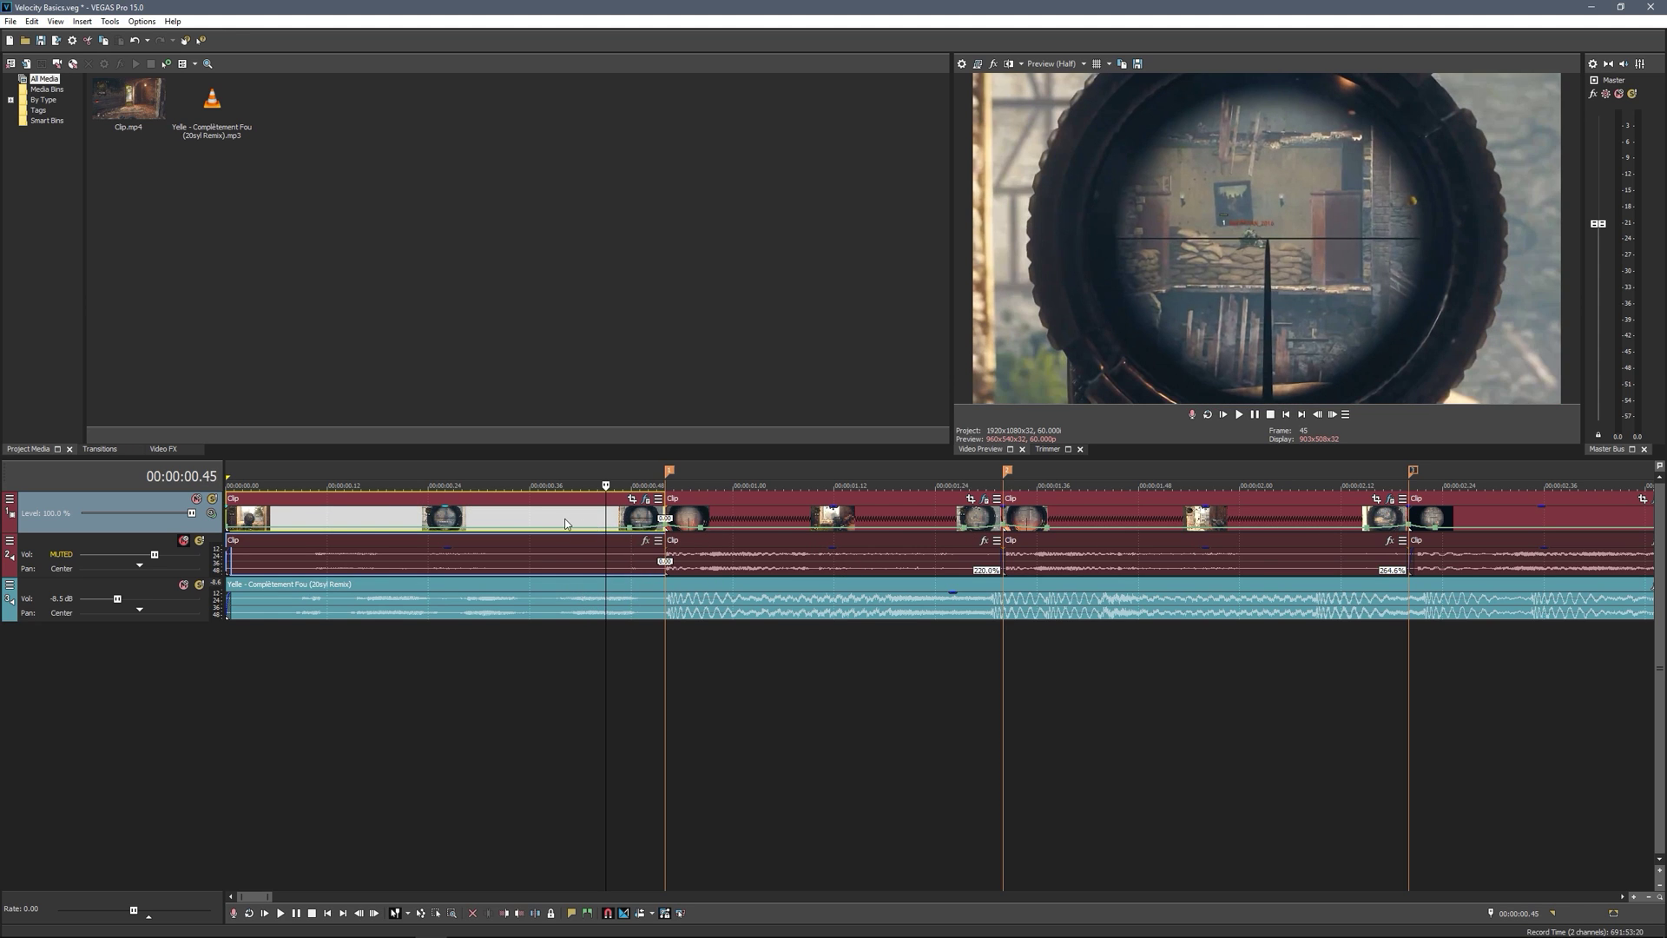
click(1254, 415)
click(1253, 415)
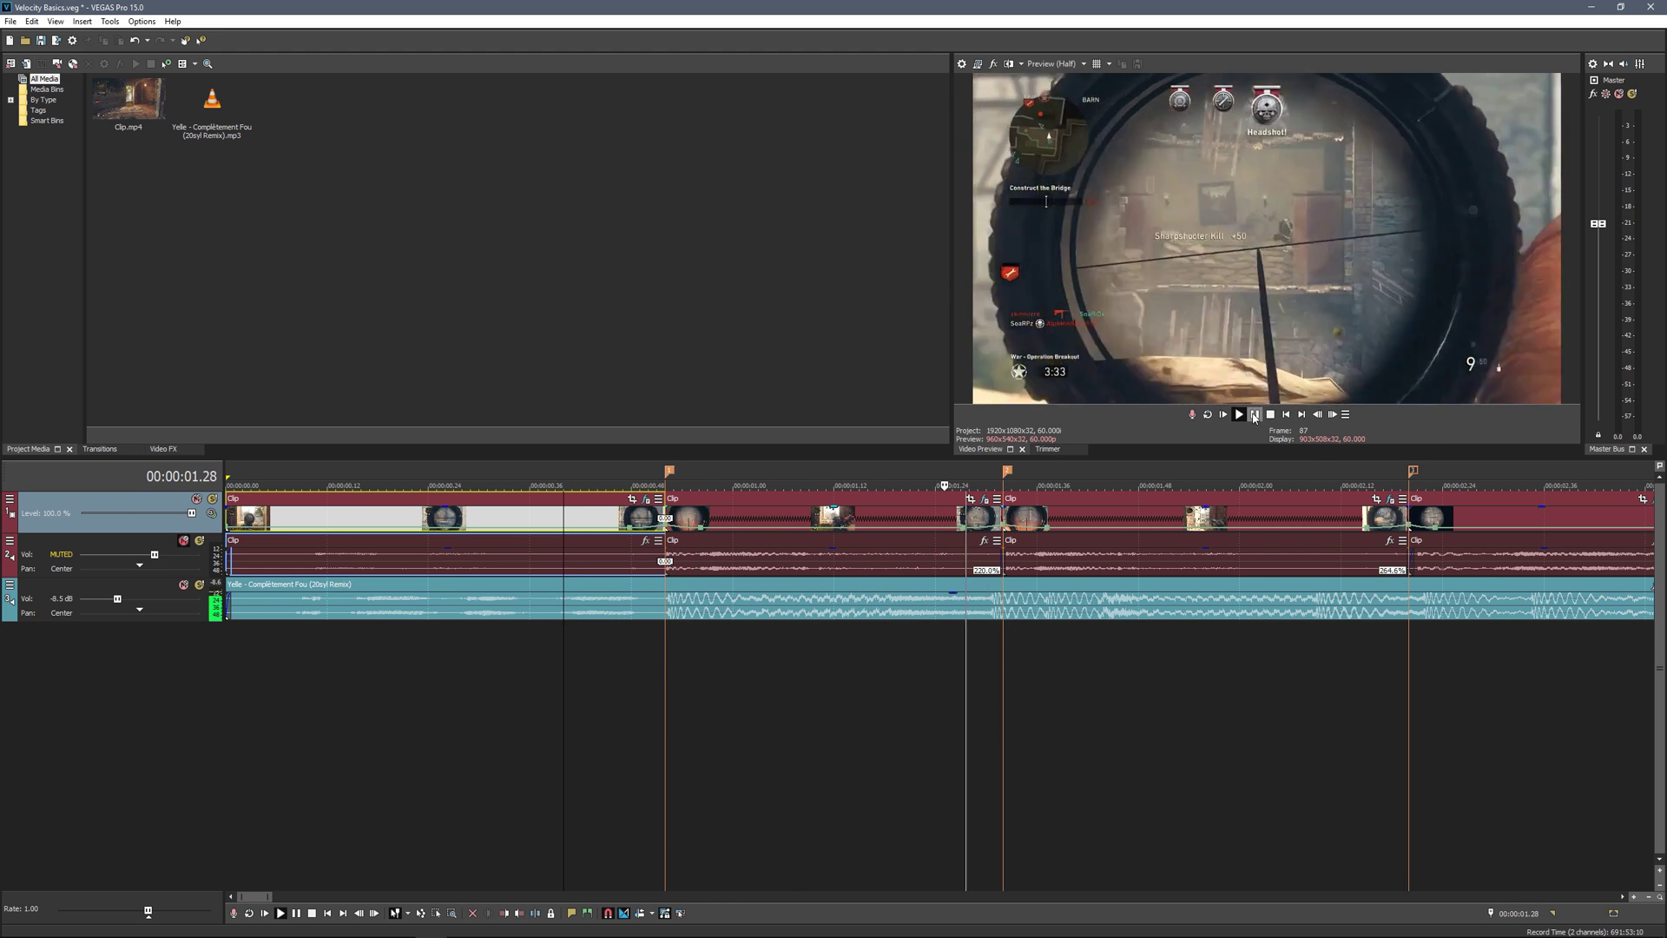
click(1254, 415)
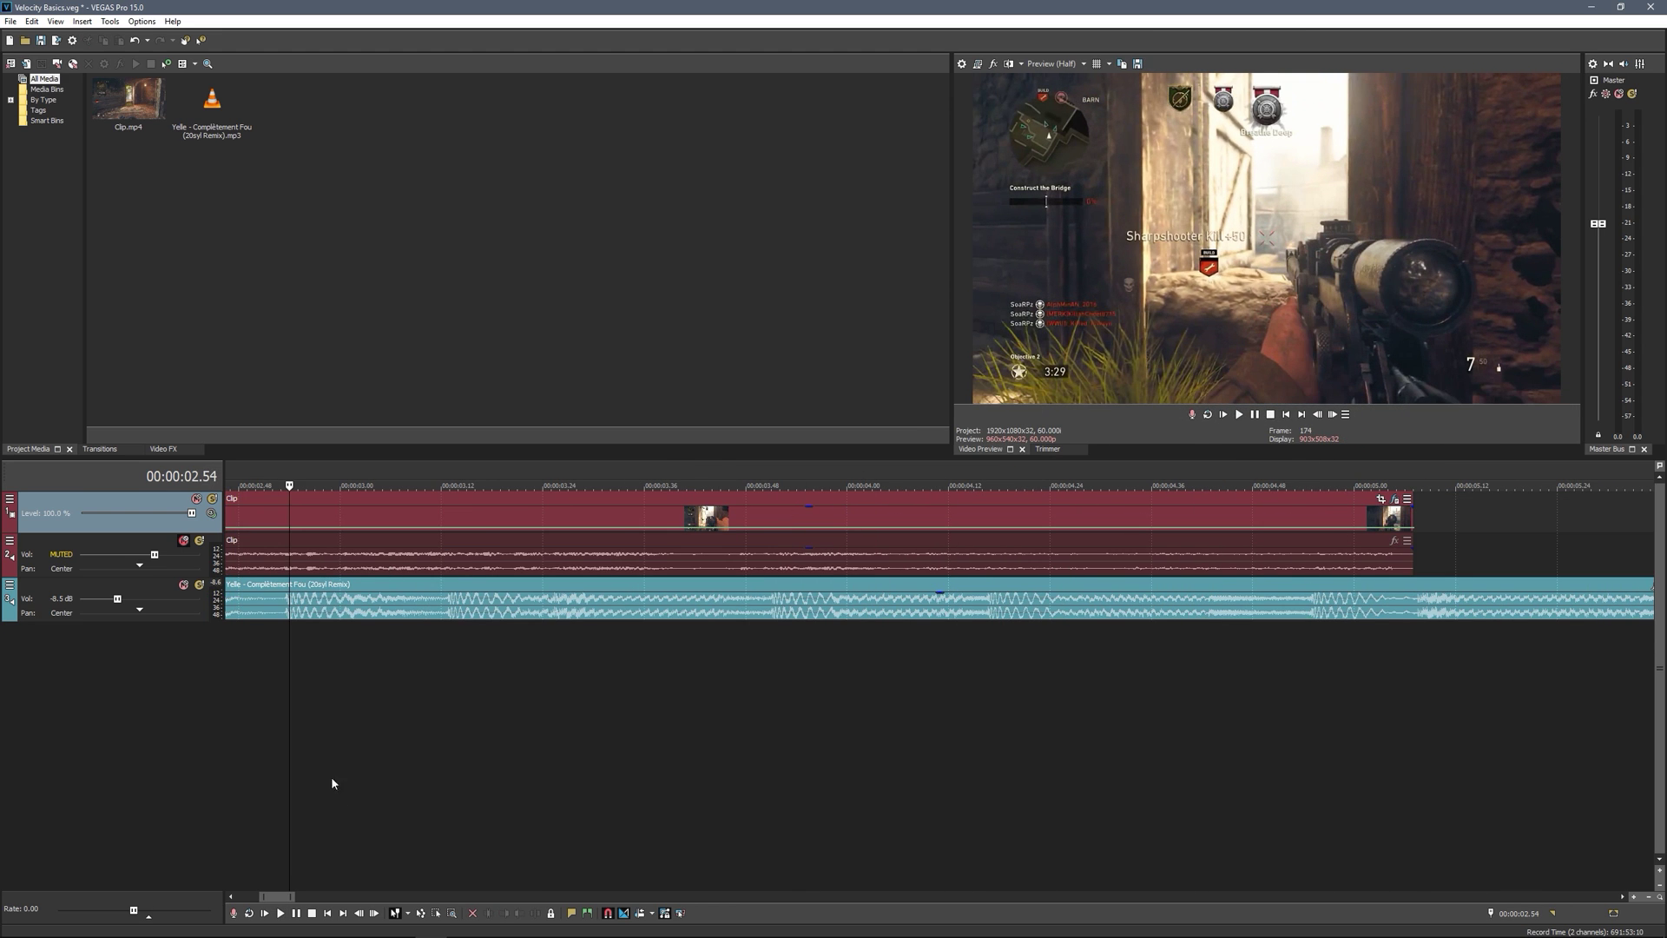
drag(281, 900, 257, 894)
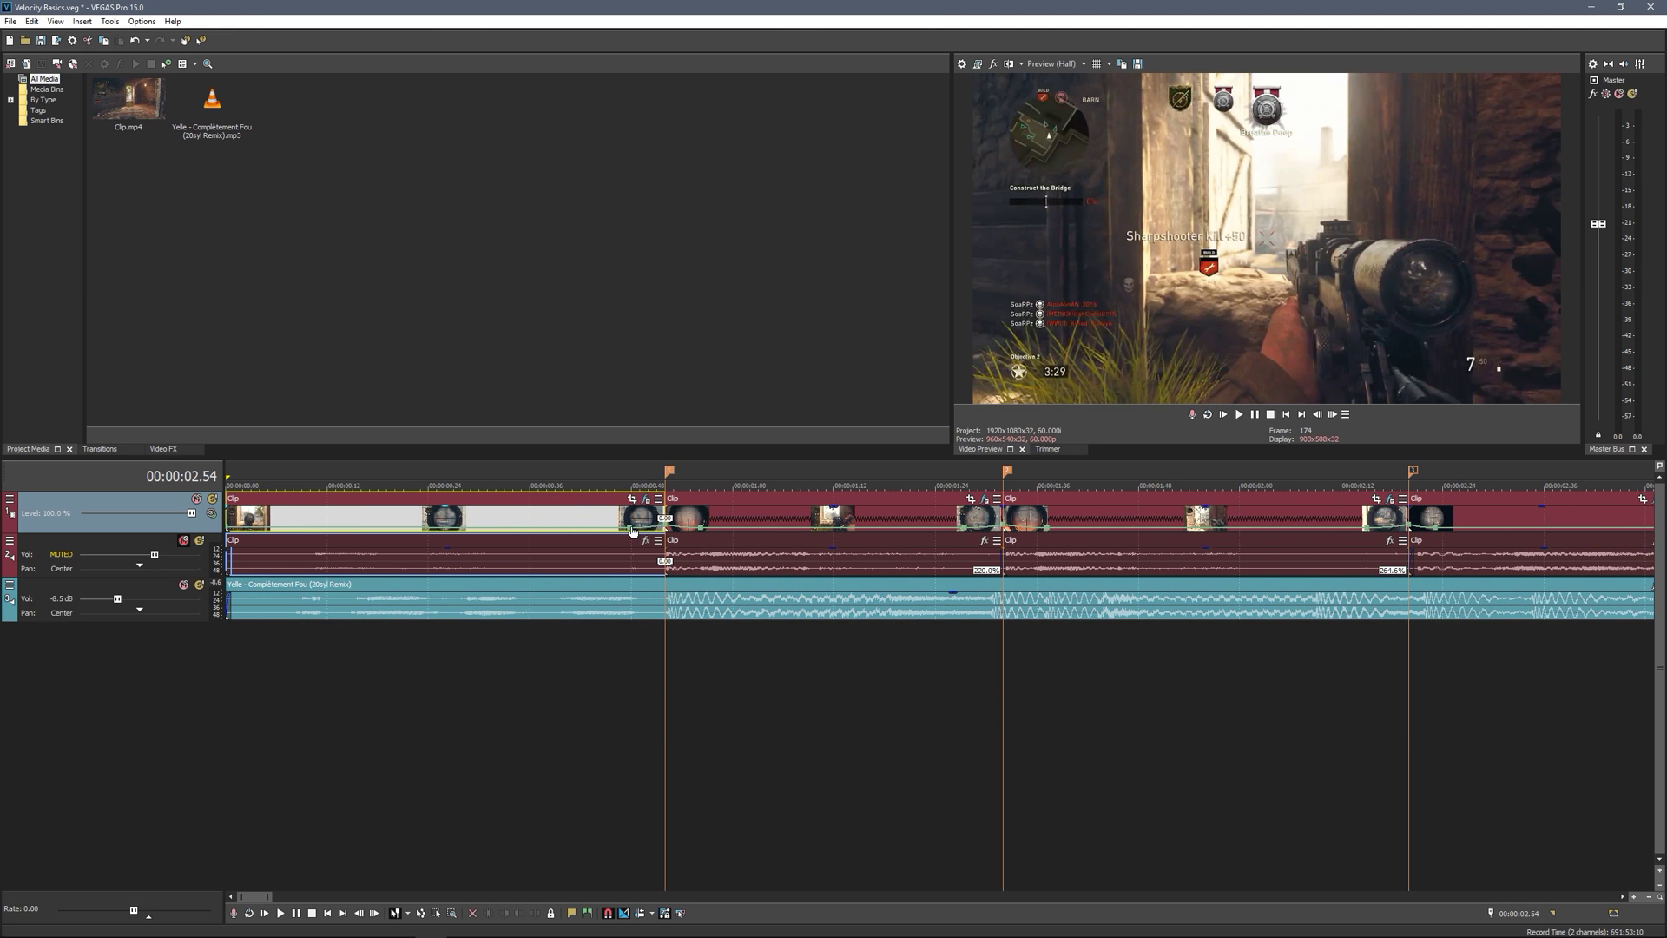
Set the velocity points around the shot to 50% forward velocity, with a smooth fade at the shot point
mouse_move(636, 533)
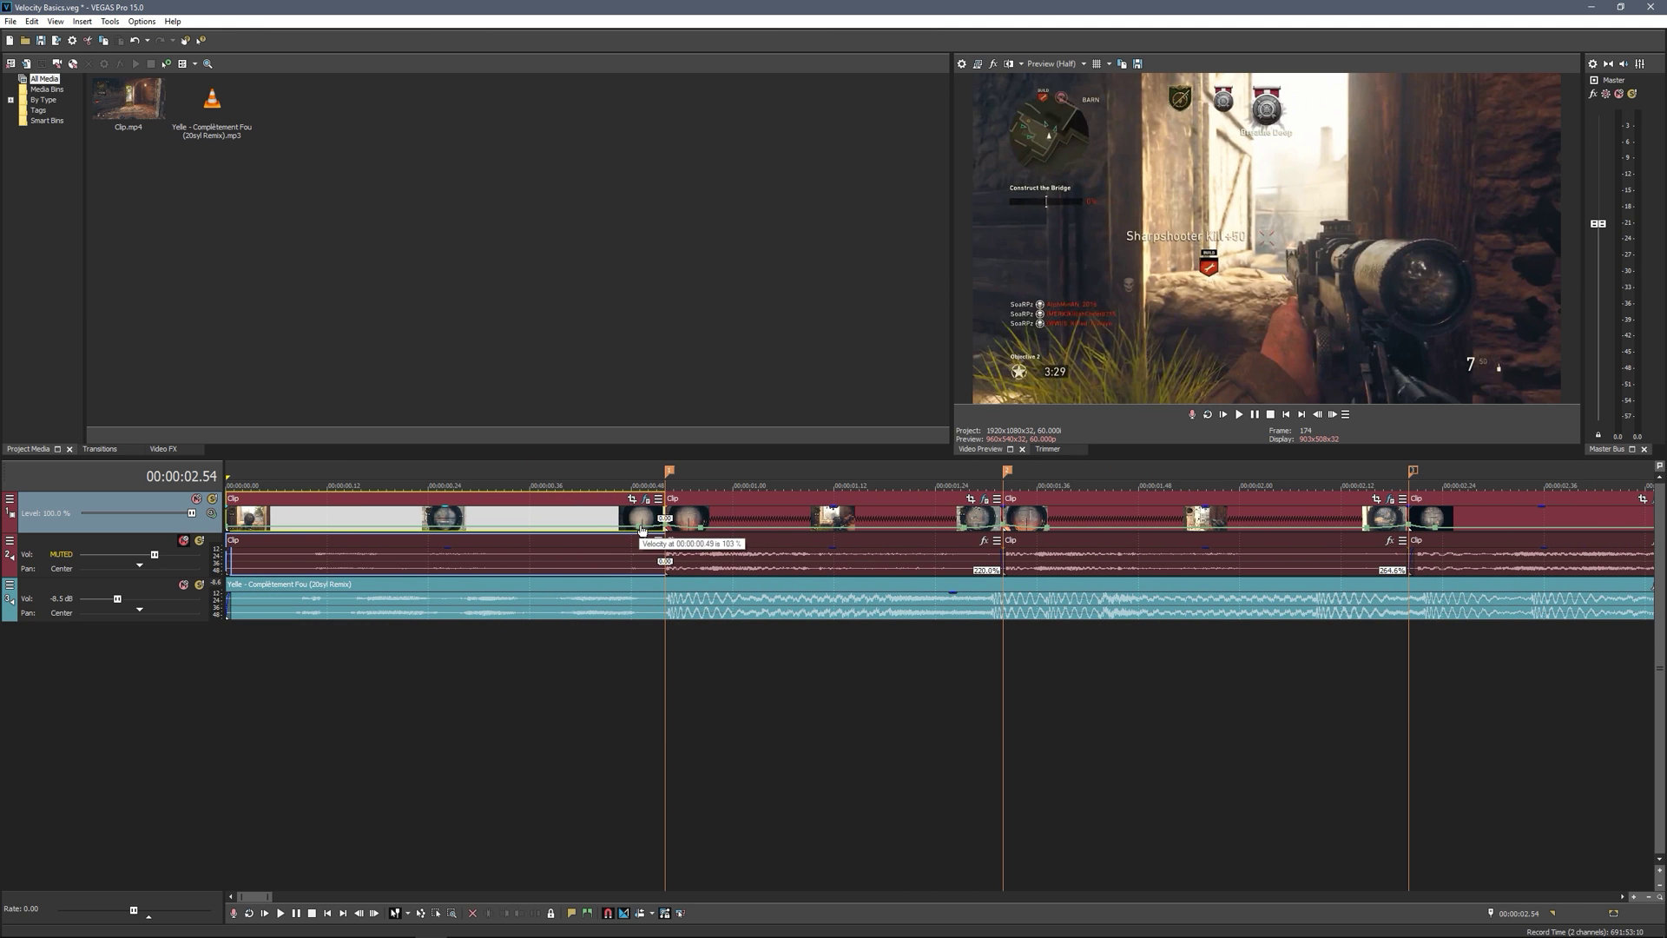
right_click(641, 528)
click(702, 592)
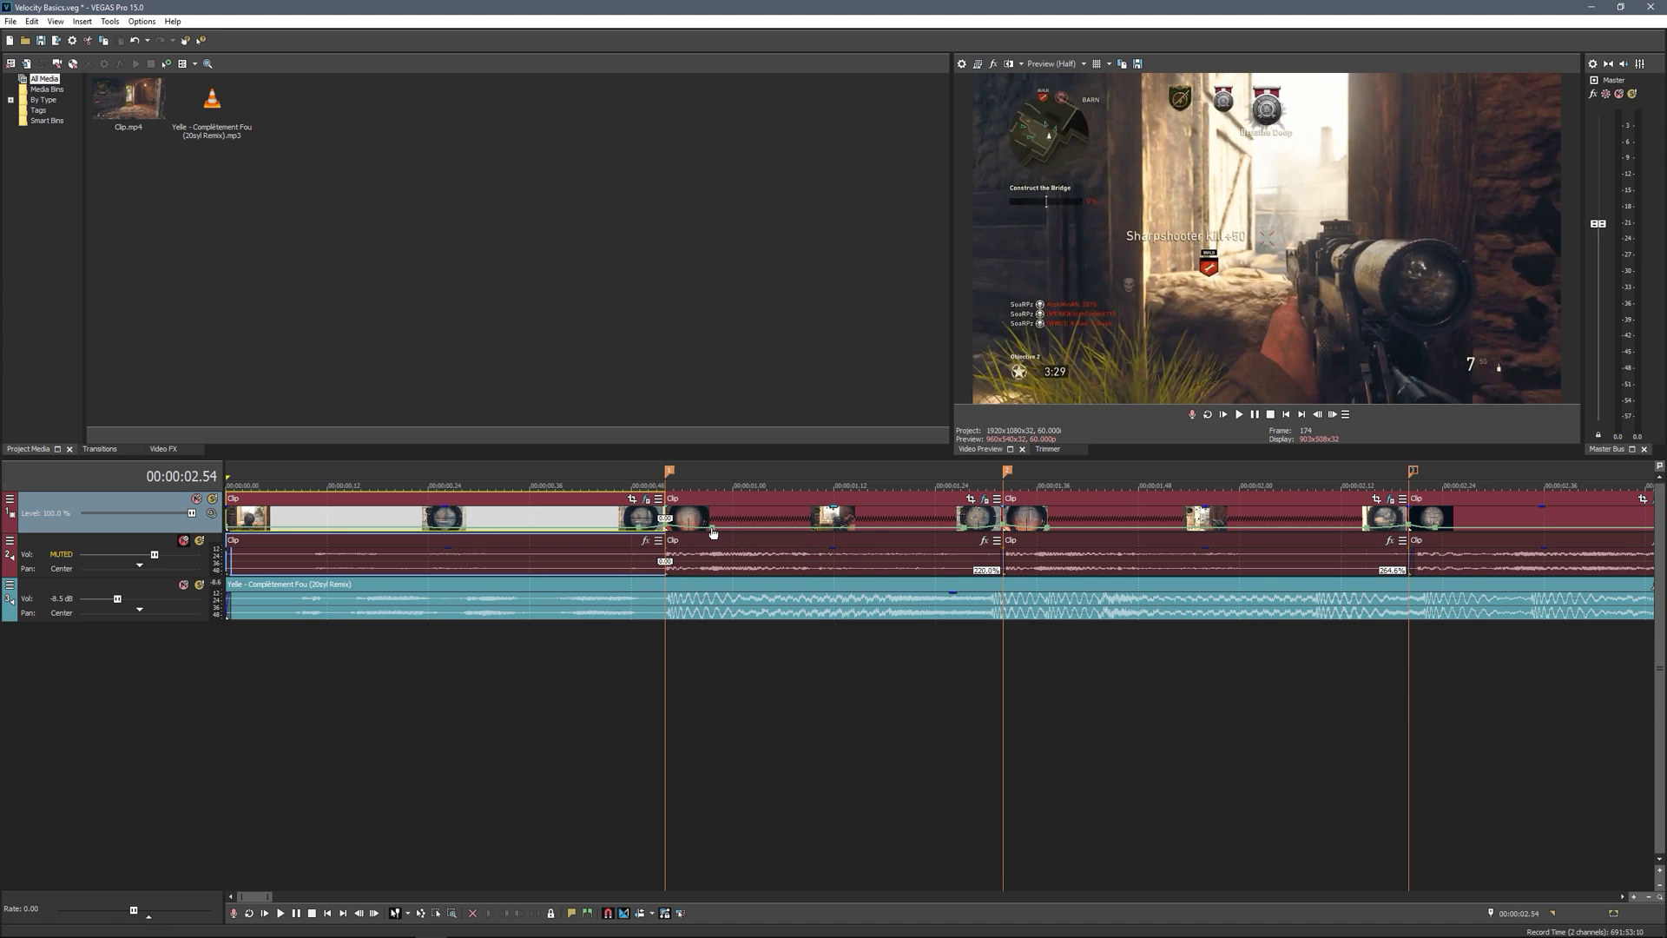
right_click(712, 530)
click(777, 596)
right_click(968, 527)
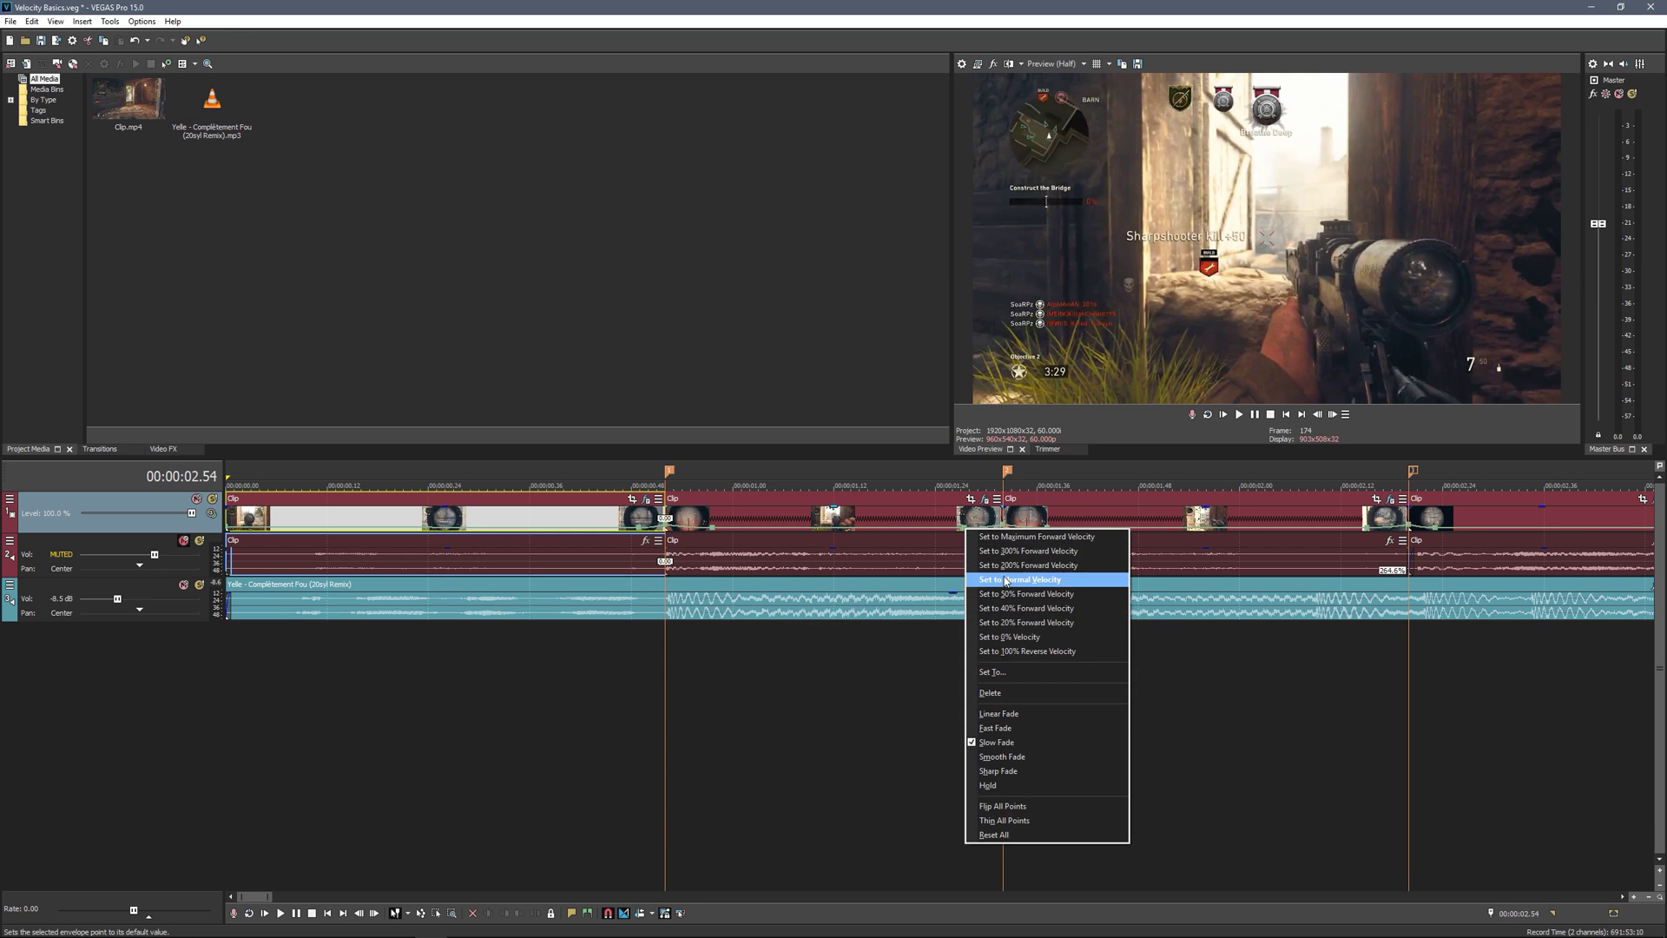
click(964, 527)
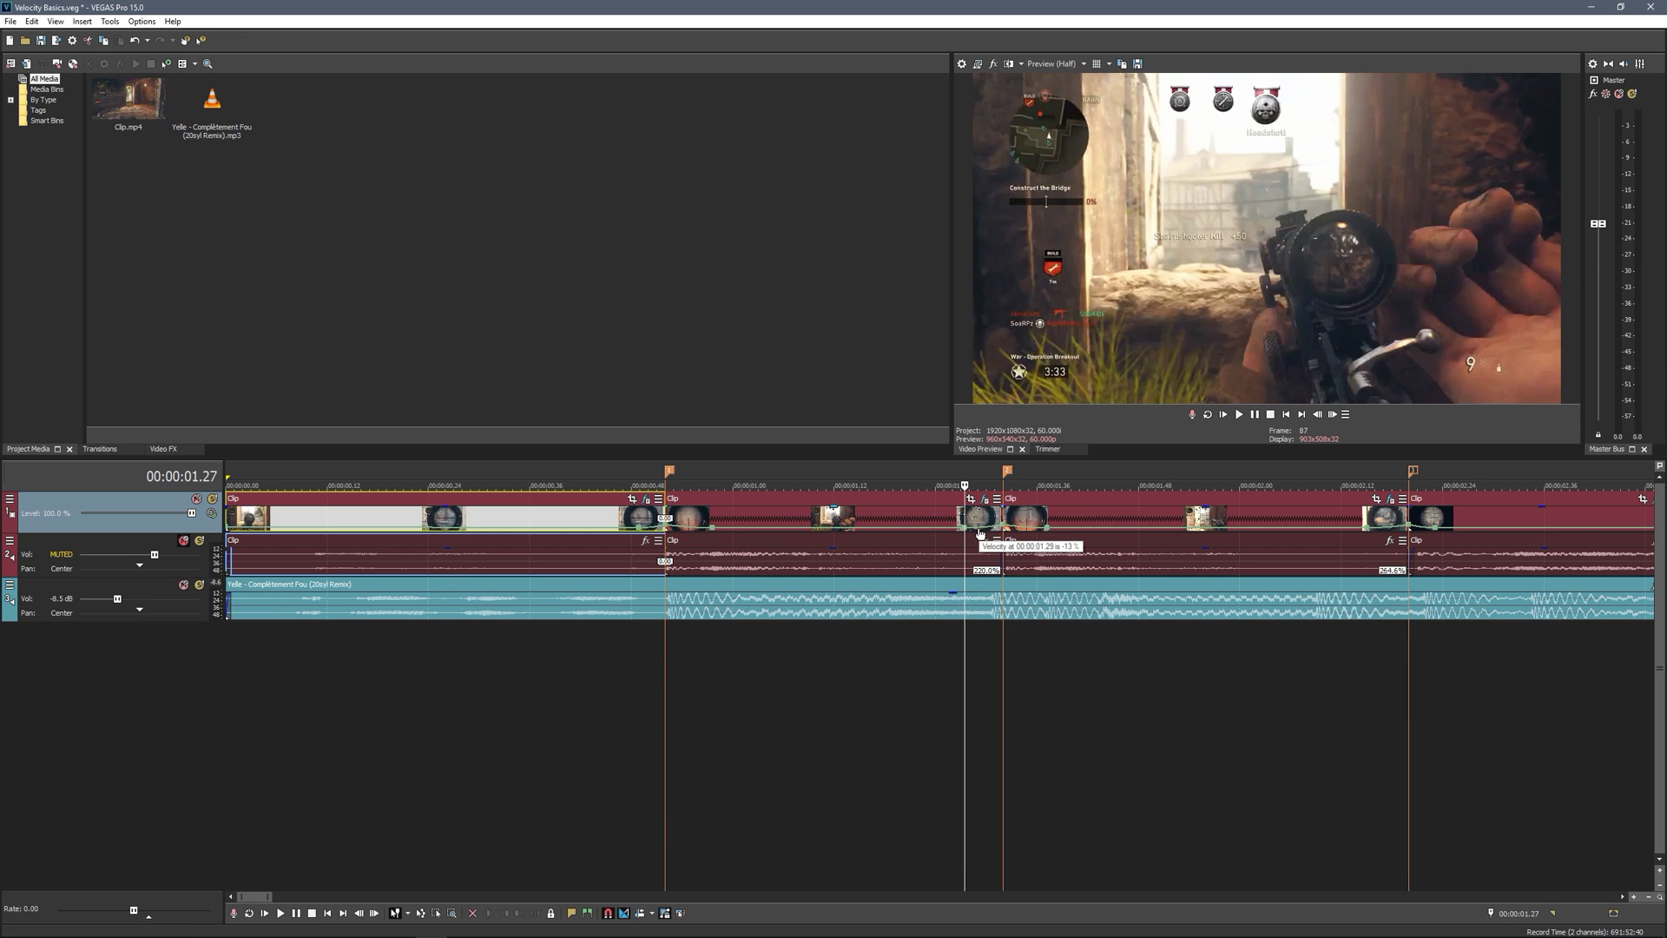
right_click(981, 533)
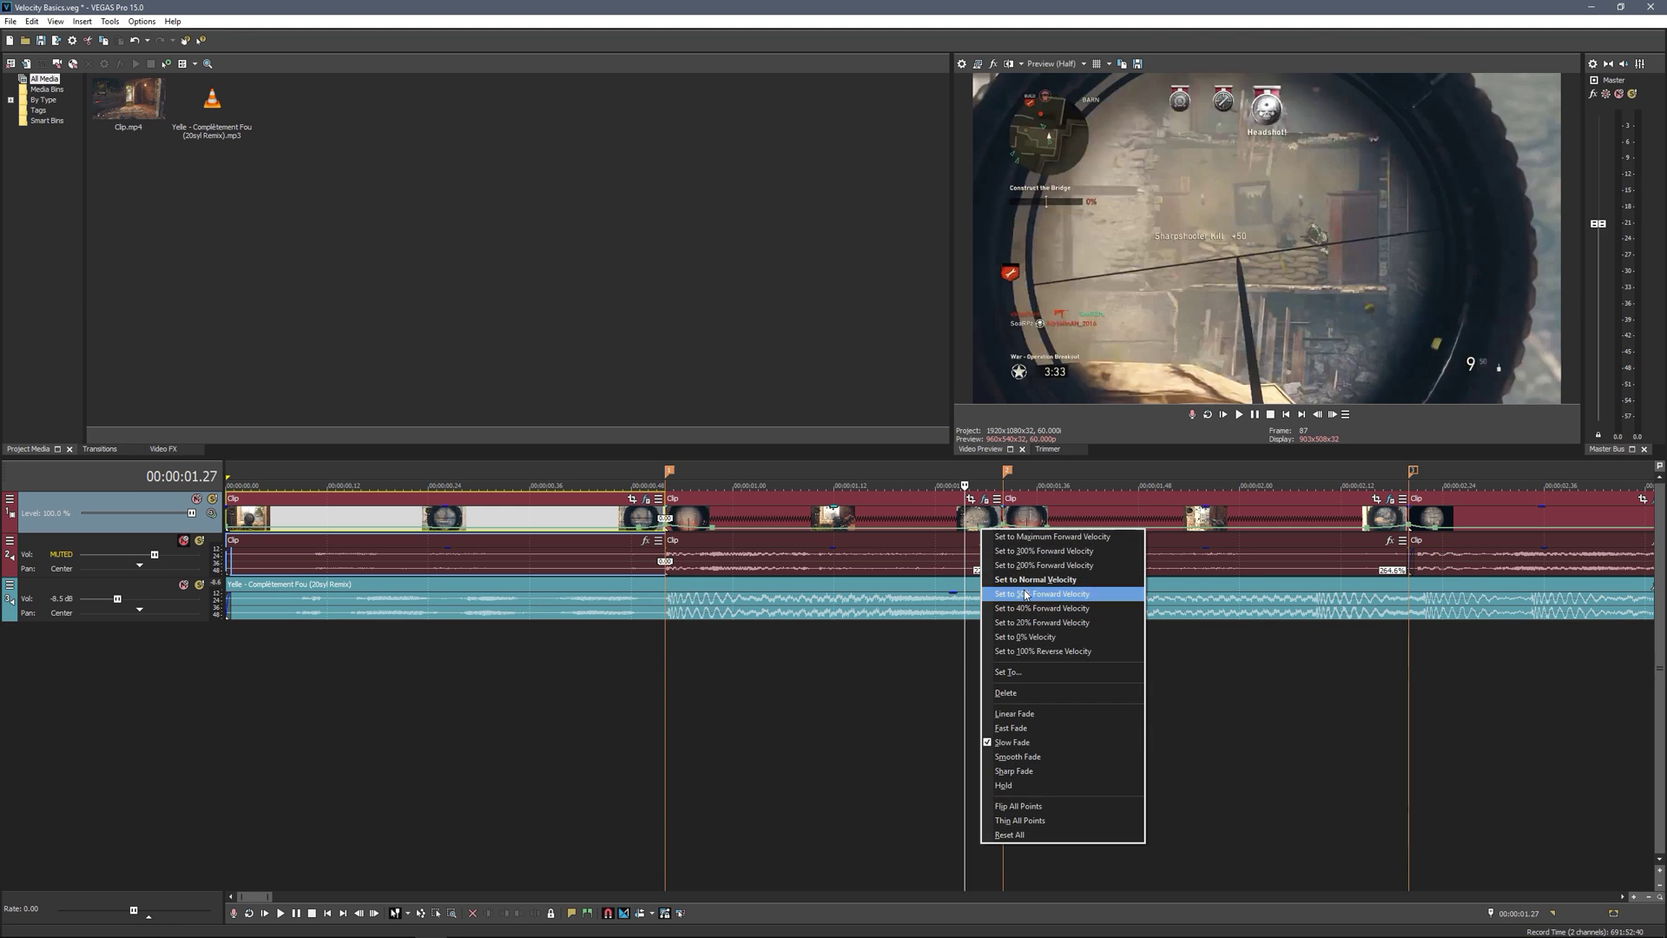
click(1059, 594)
right_click(1047, 532)
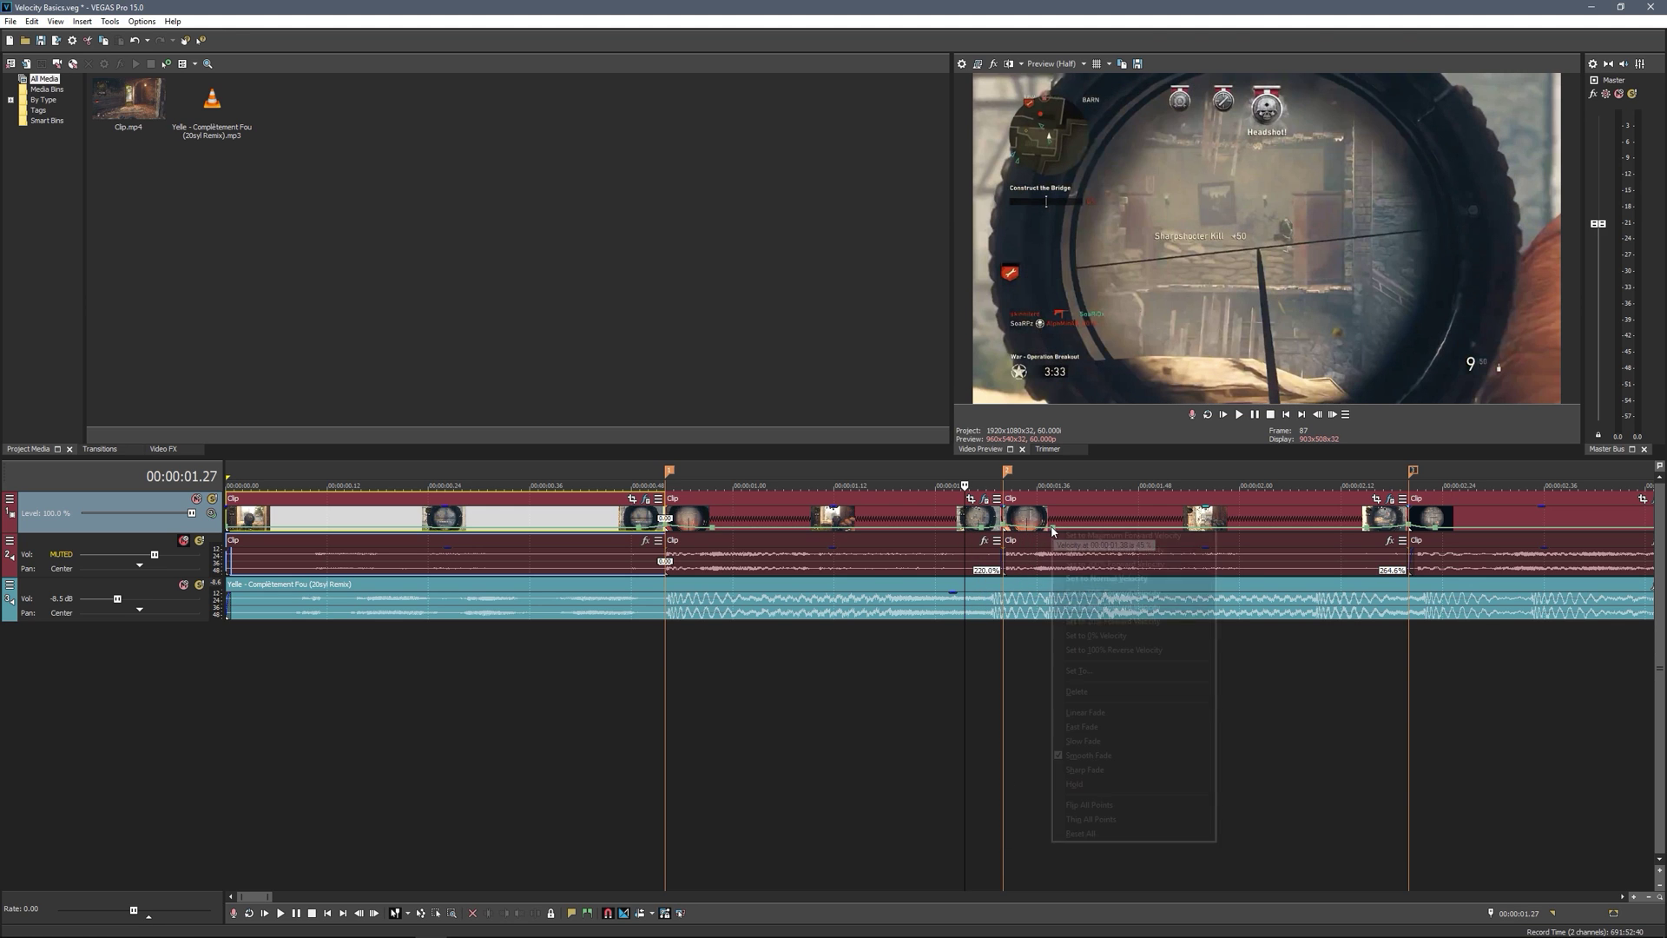
click(1086, 595)
Move the next velocity point slightly later and reset it to normal velocity near 2.24 s
scroll(747, 806, right, 5)
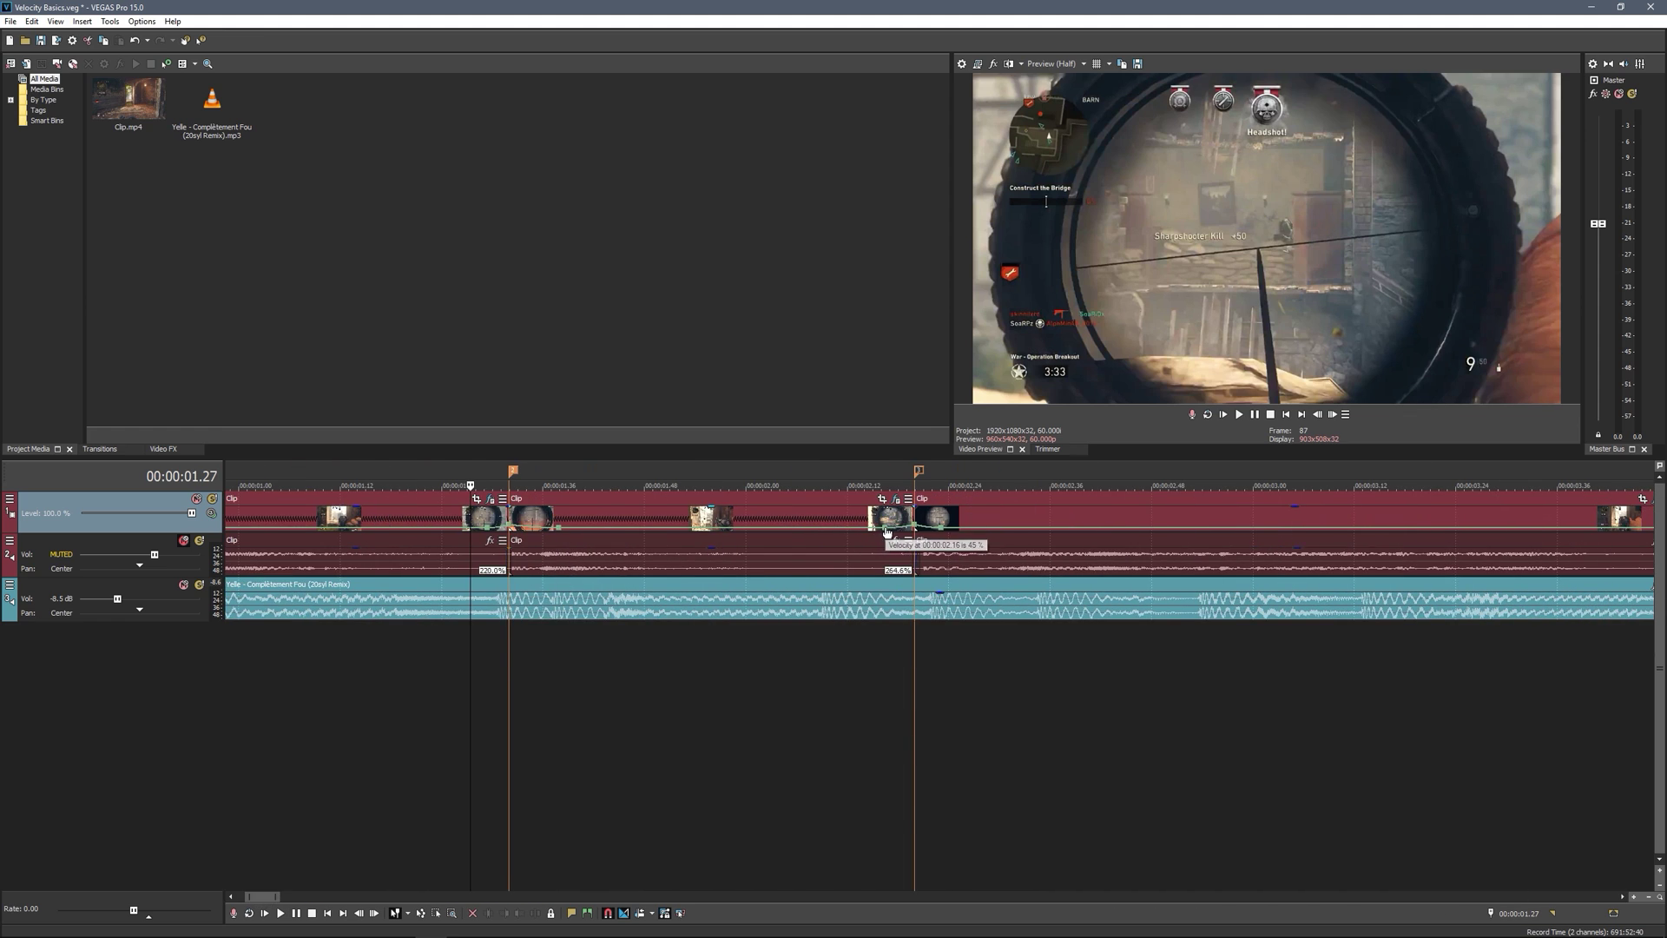
right_click(885, 531)
click(946, 533)
drag(946, 532, 967, 531)
right_click(967, 531)
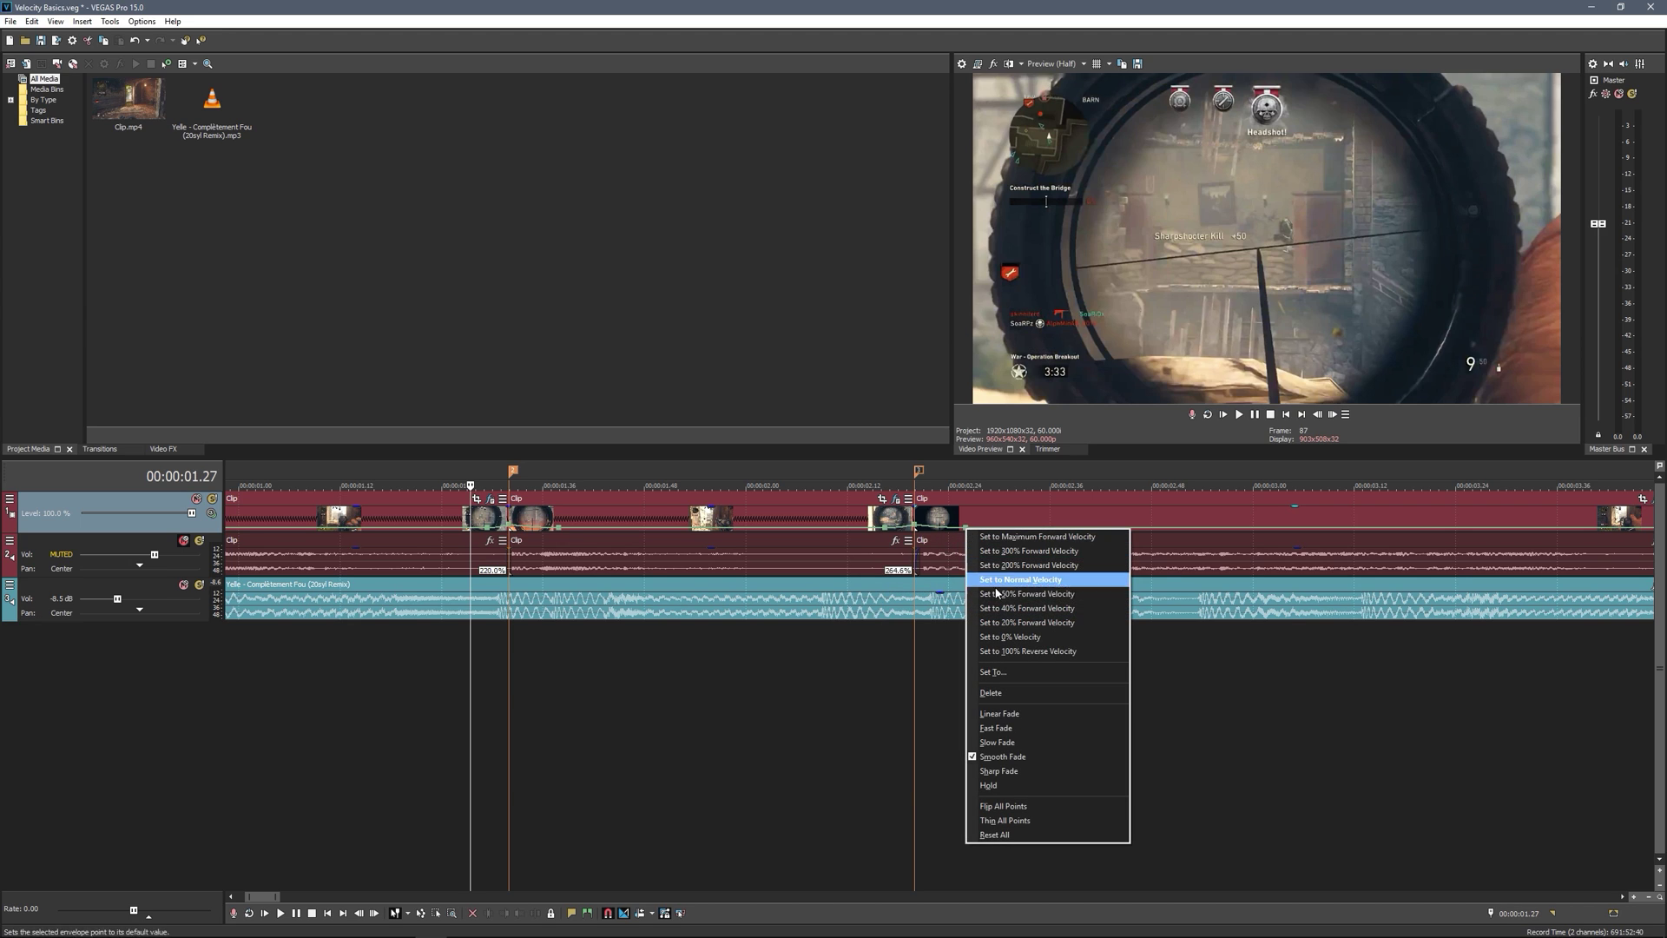
click(999, 594)
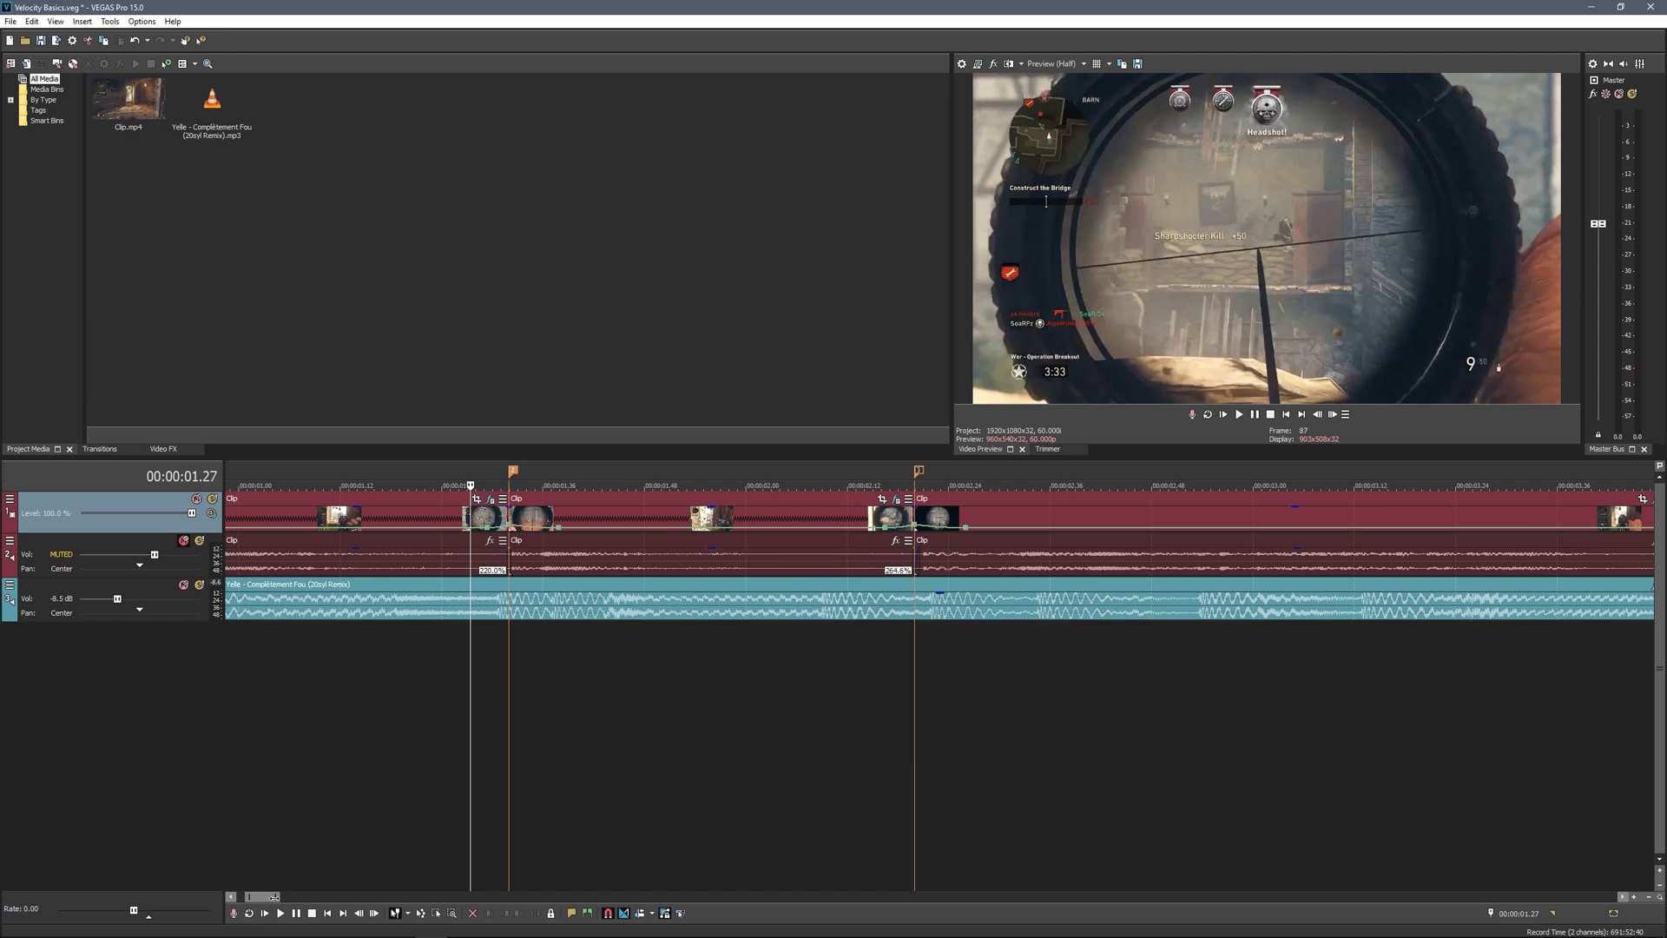
mouse_move(278, 896)
mouse_down()
mouse_move(311, 896)
mouse_move(284, 897)
mouse_up()
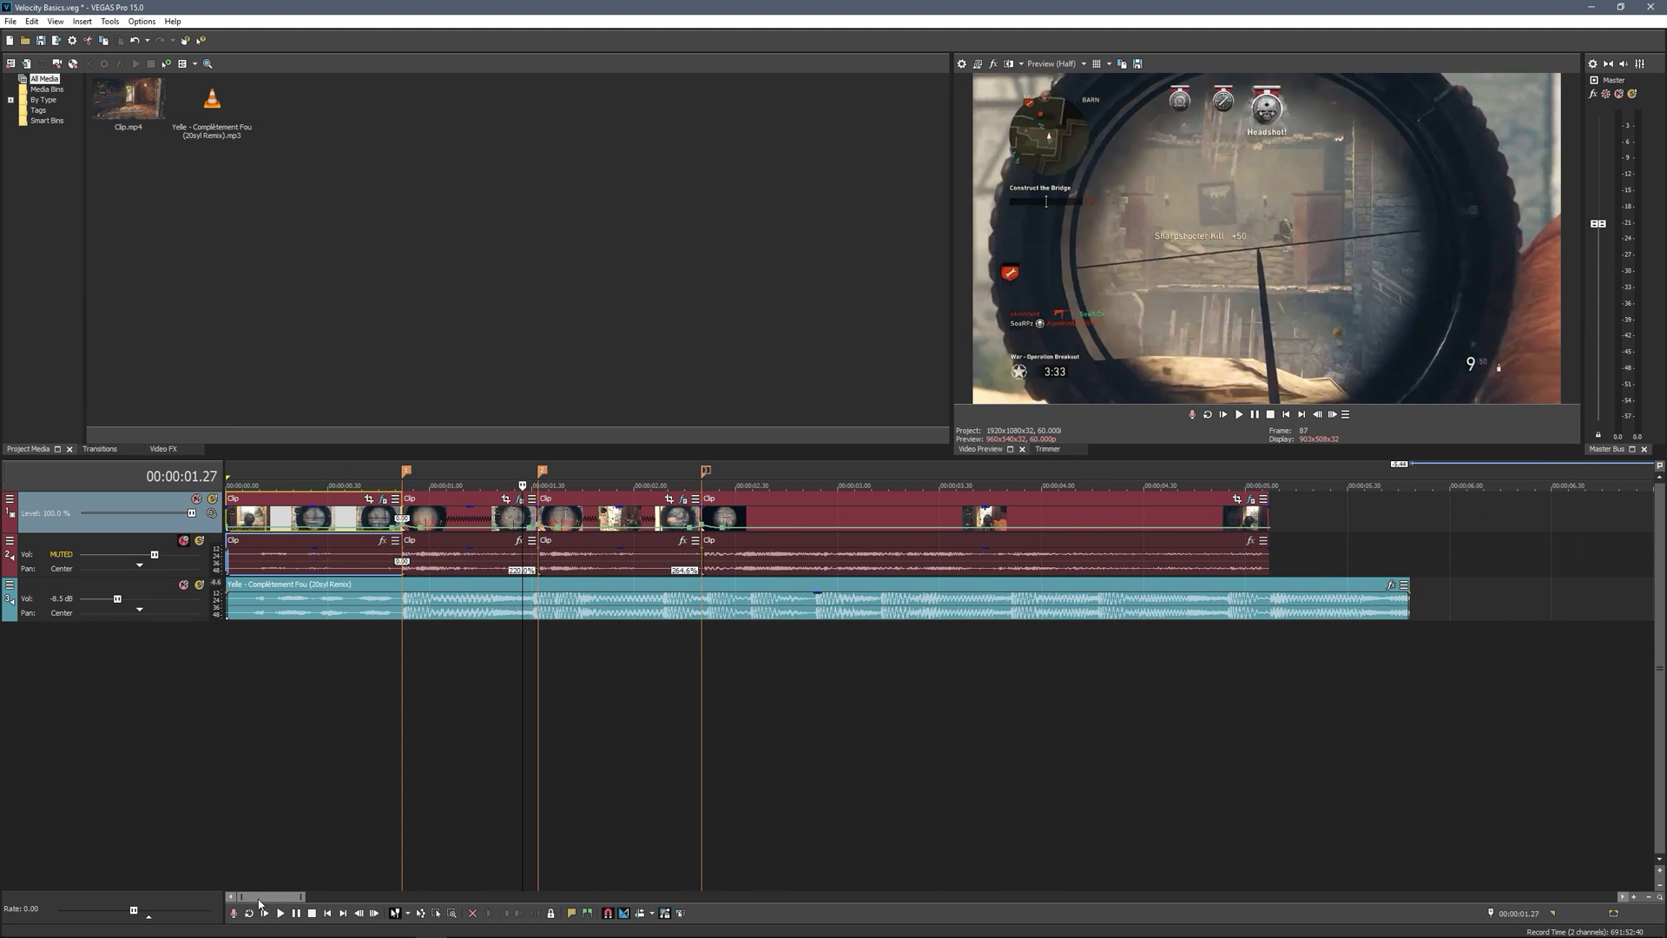
Unmute the gameplay clip's audio track so gun audio plays at 0.0 dB
click(453, 566)
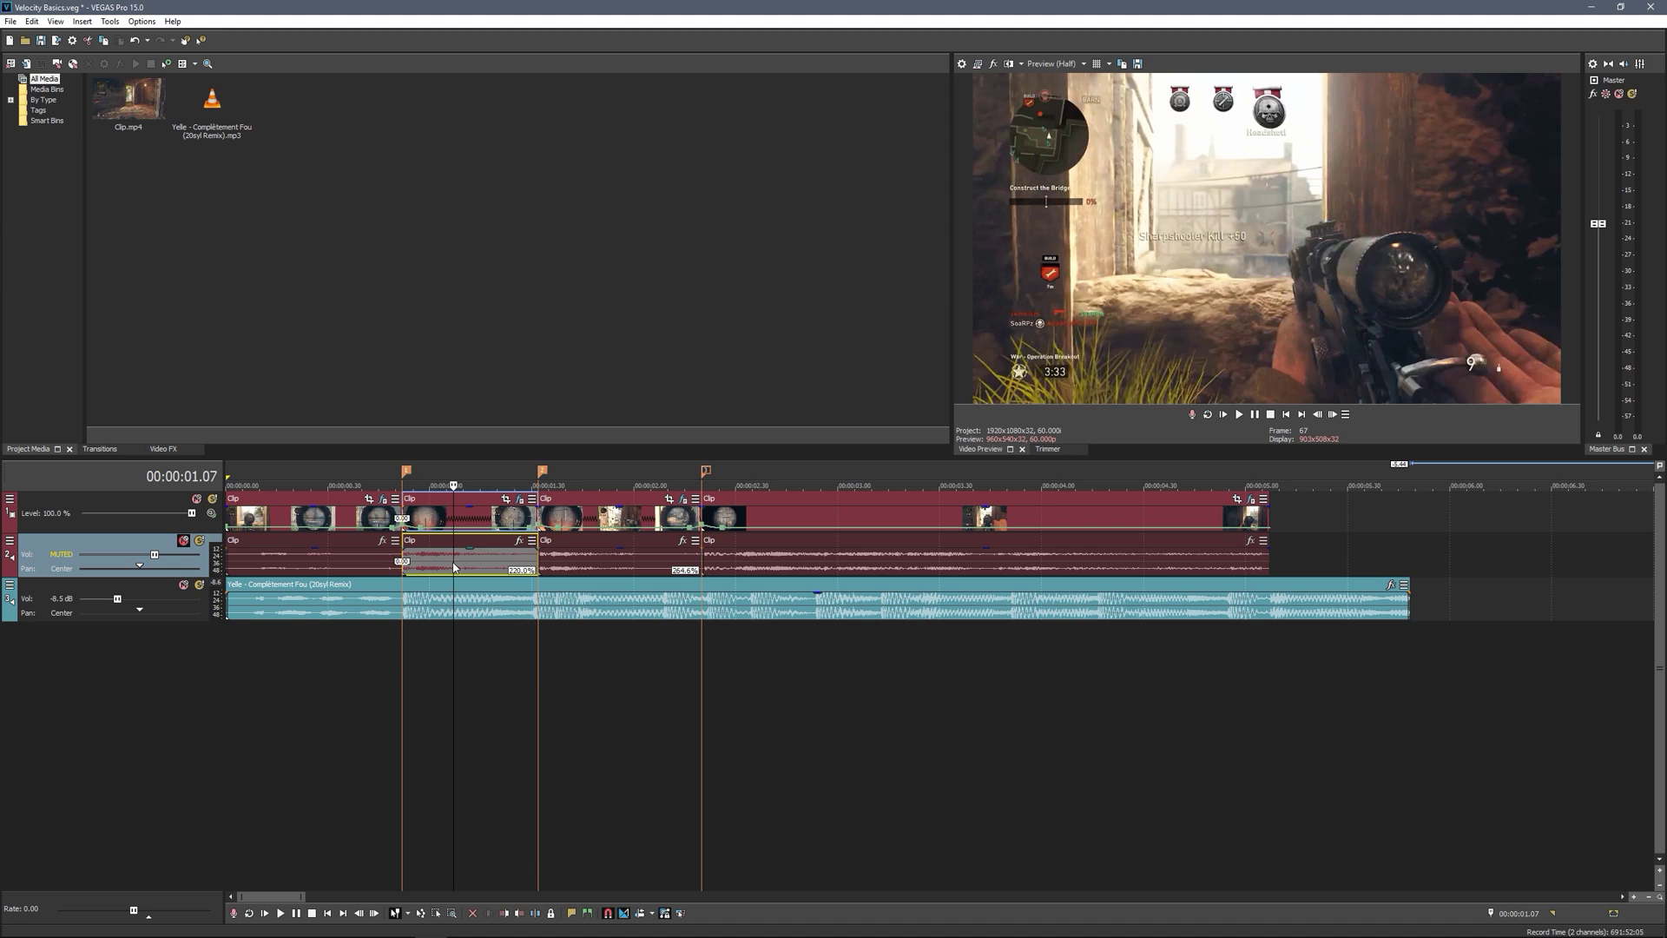
click(184, 542)
click(246, 557)
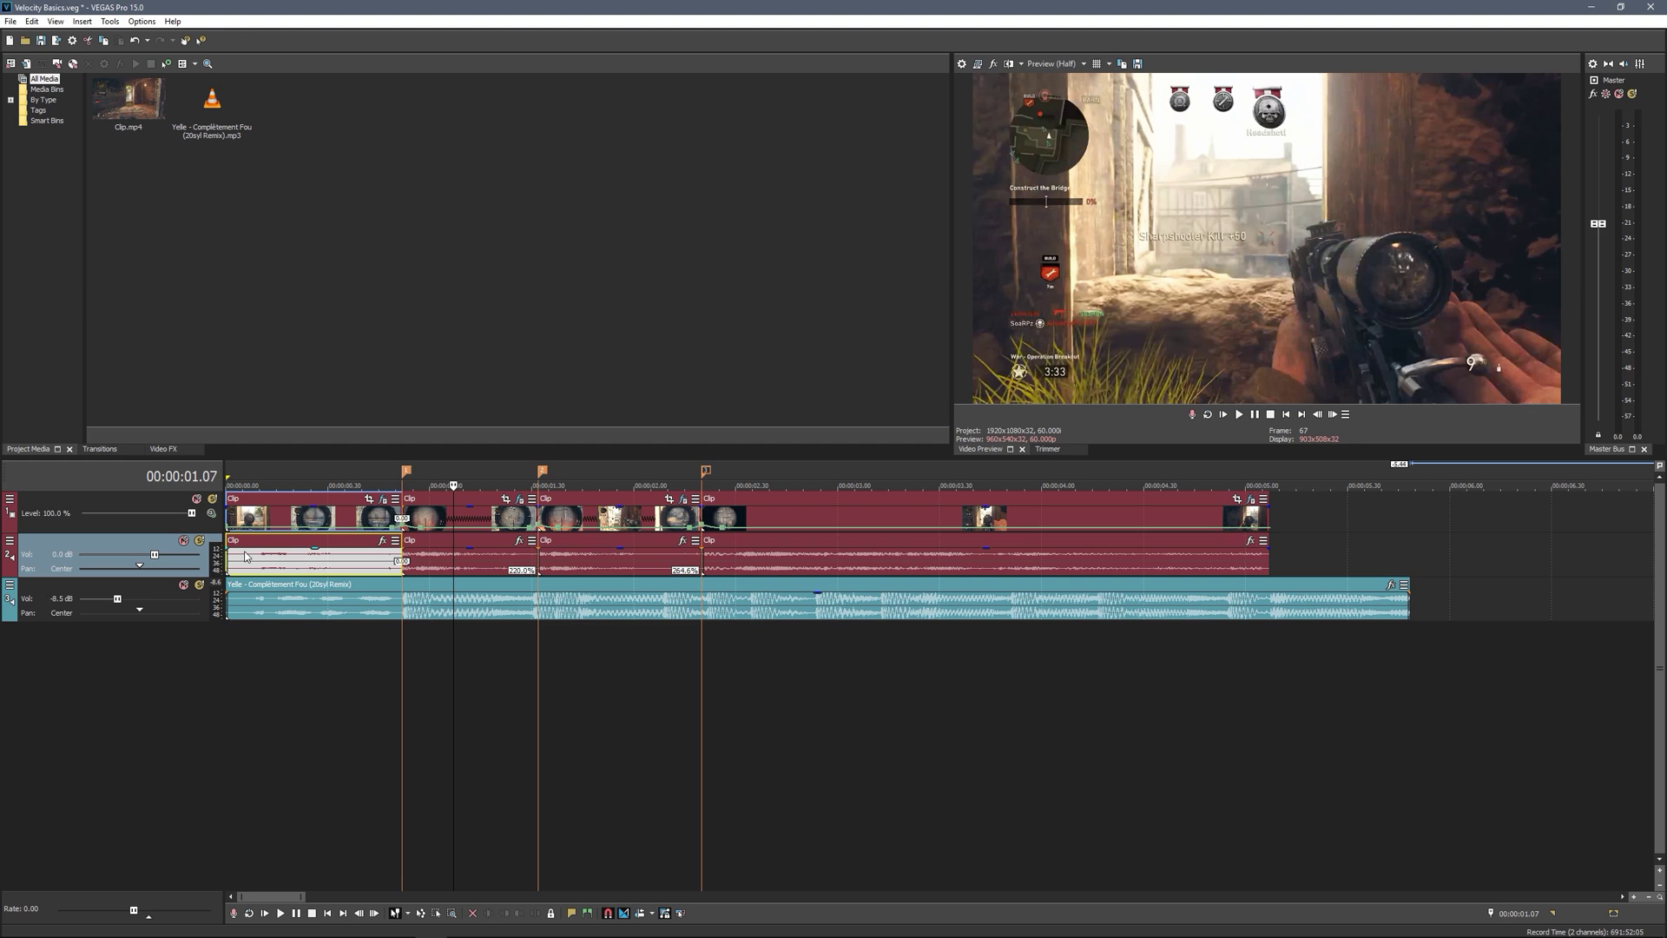
key(space)
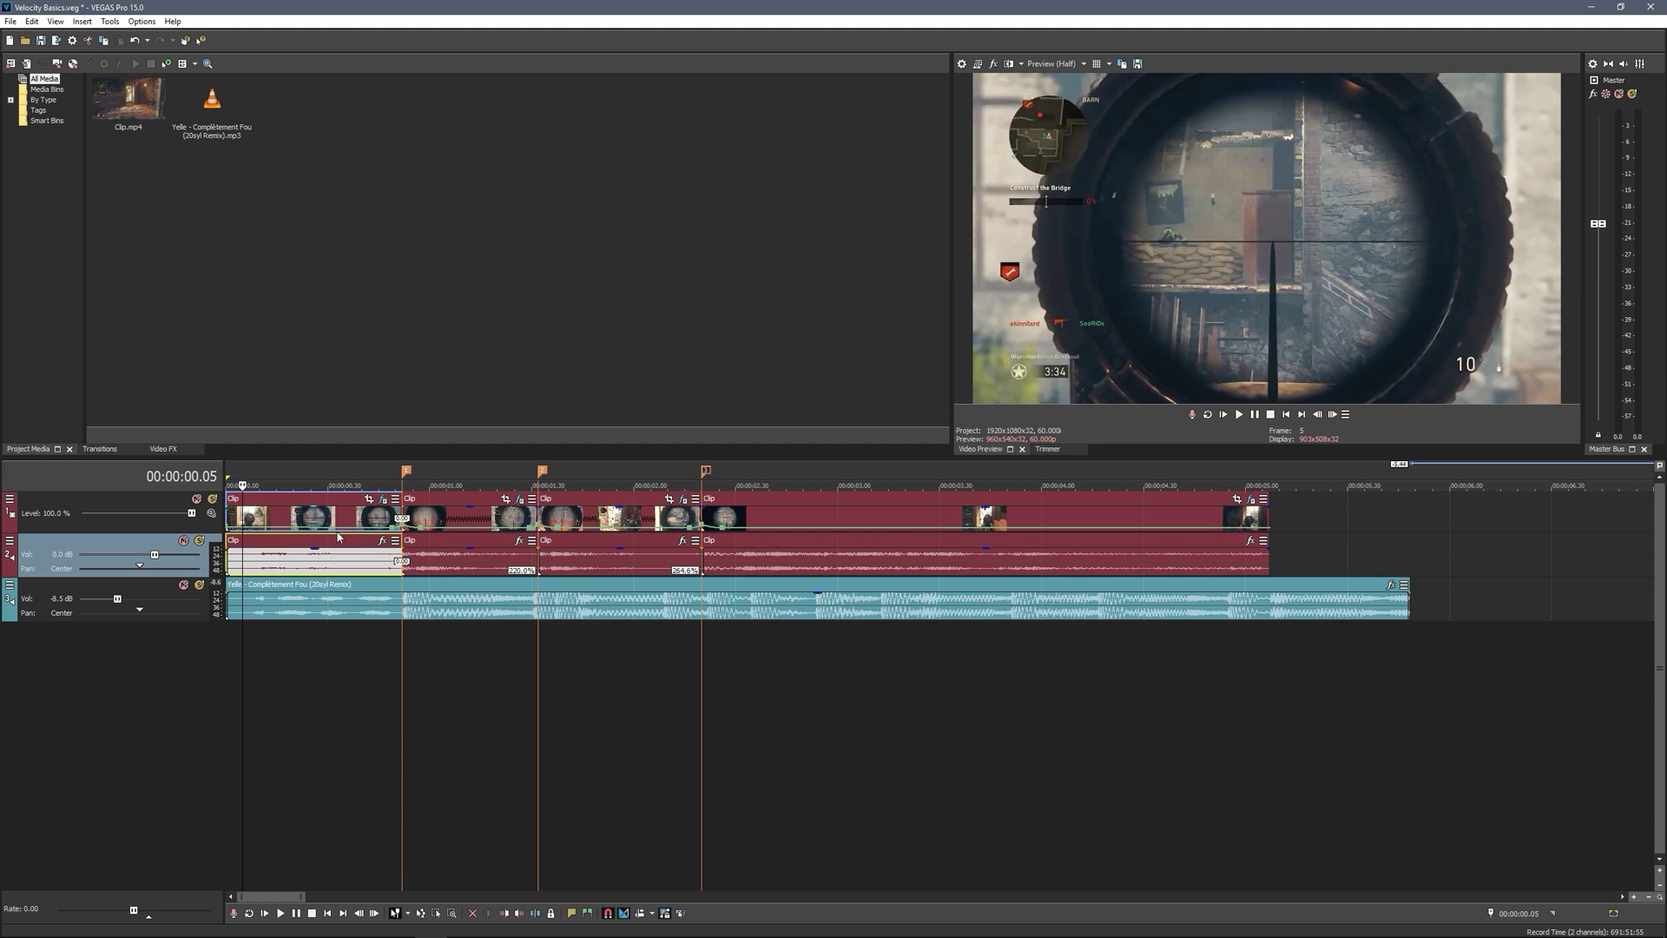
Reset the first clip's velocity point near 0.35 s to normal velocity
click(260, 518)
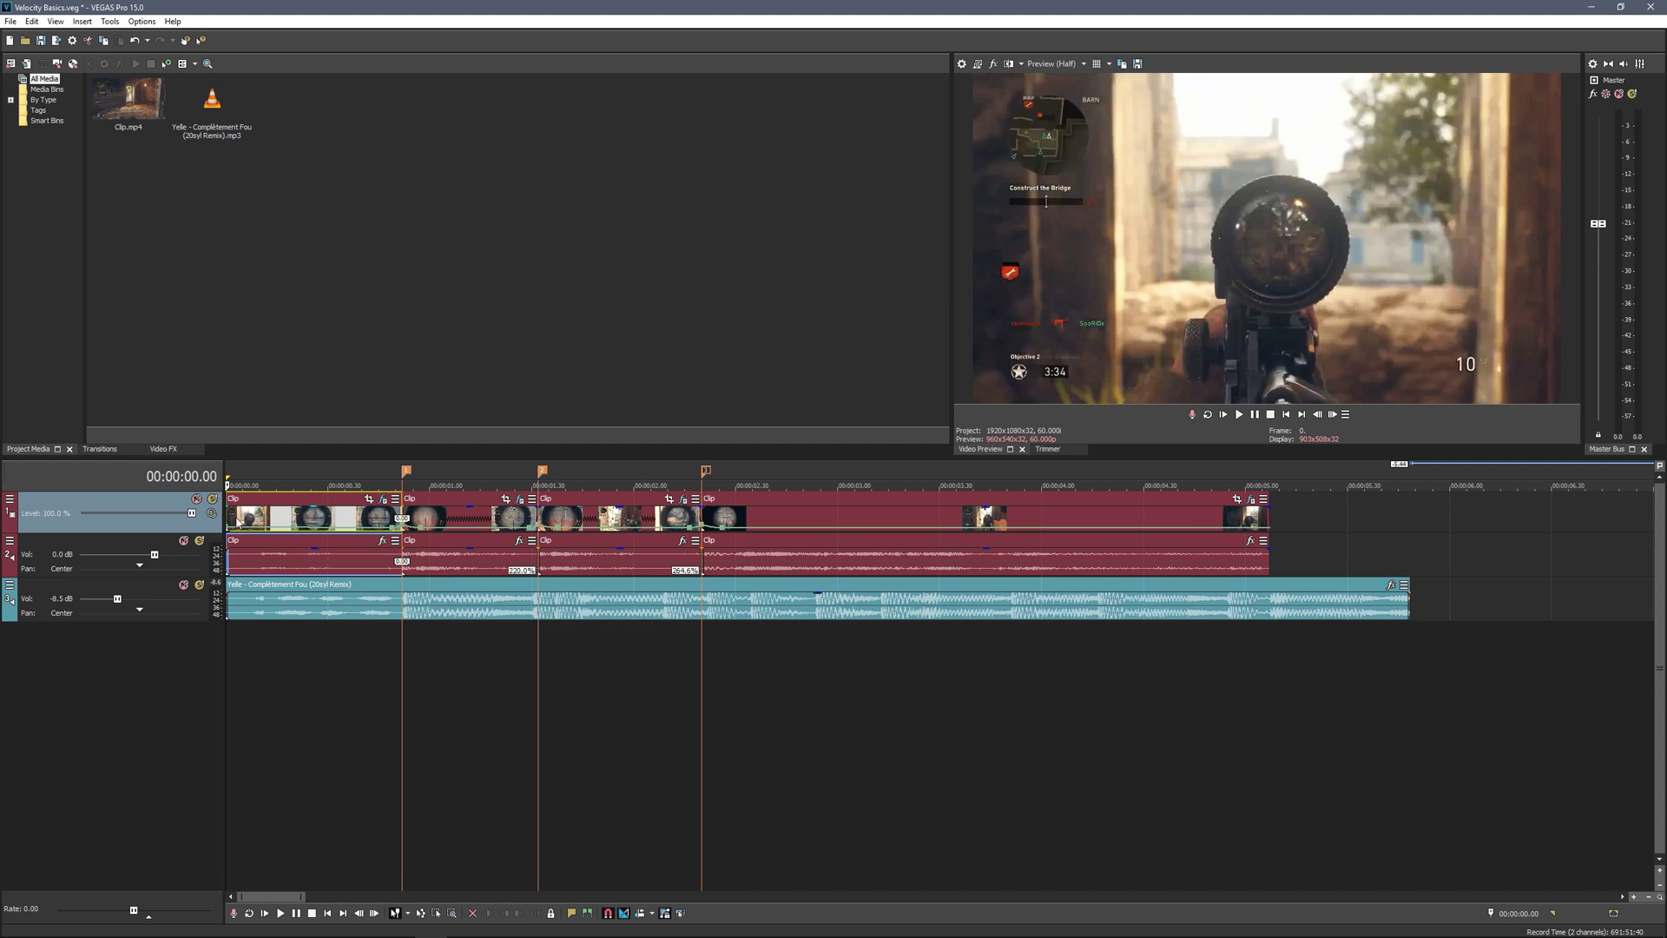
click(298, 518)
click(345, 519)
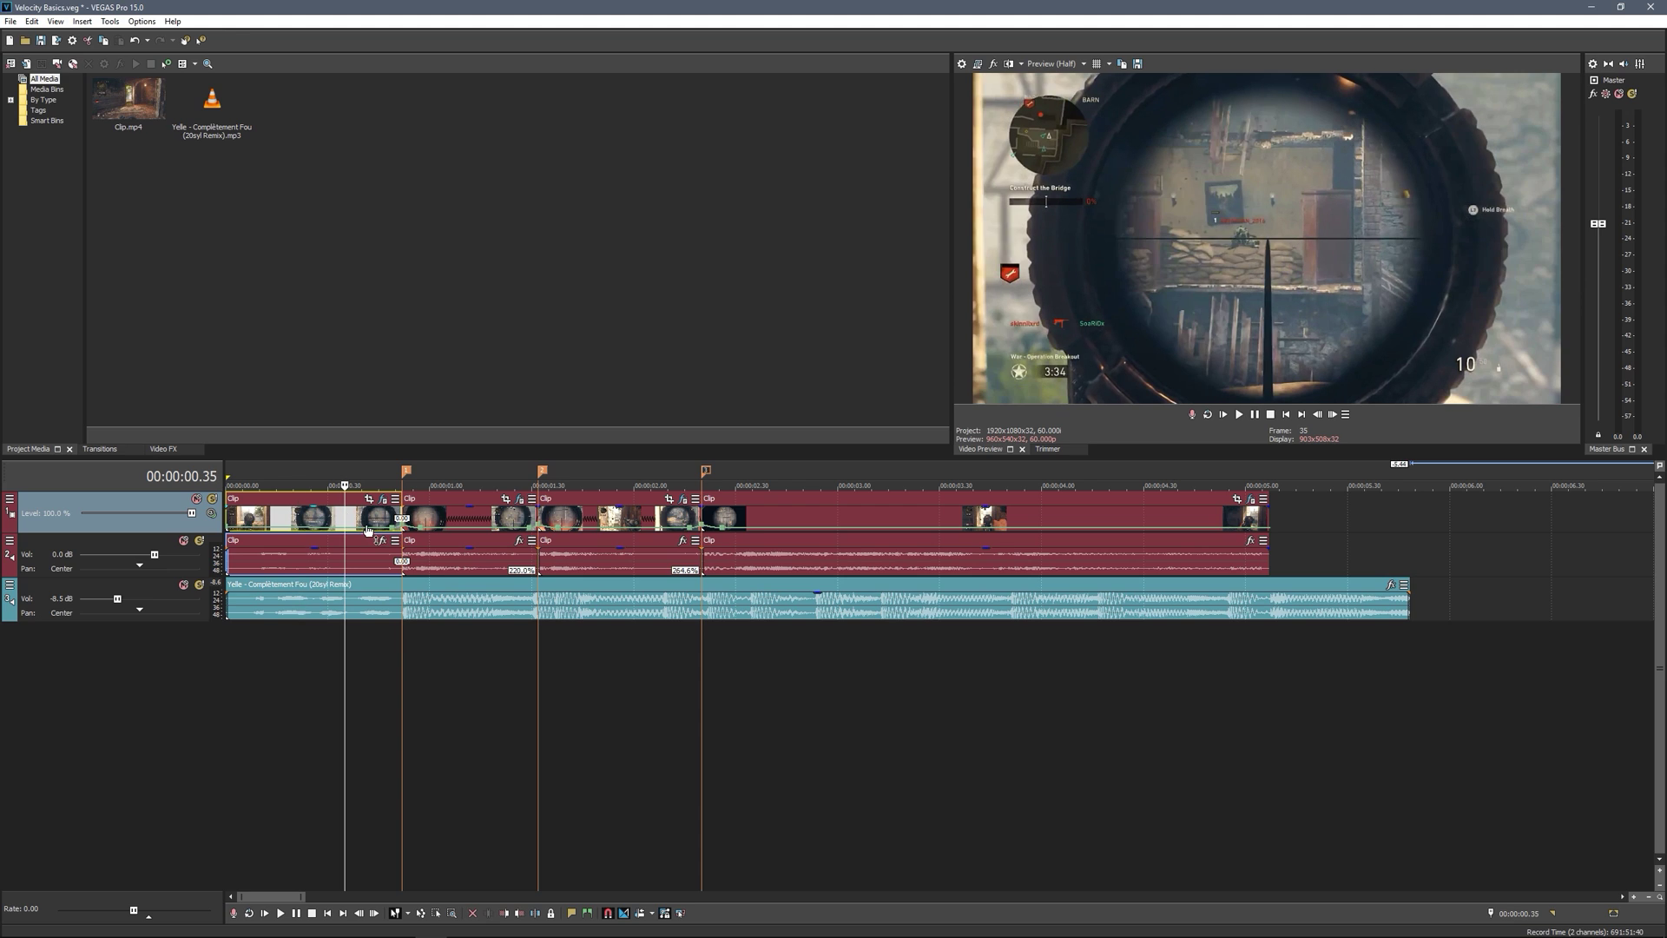
click(364, 530)
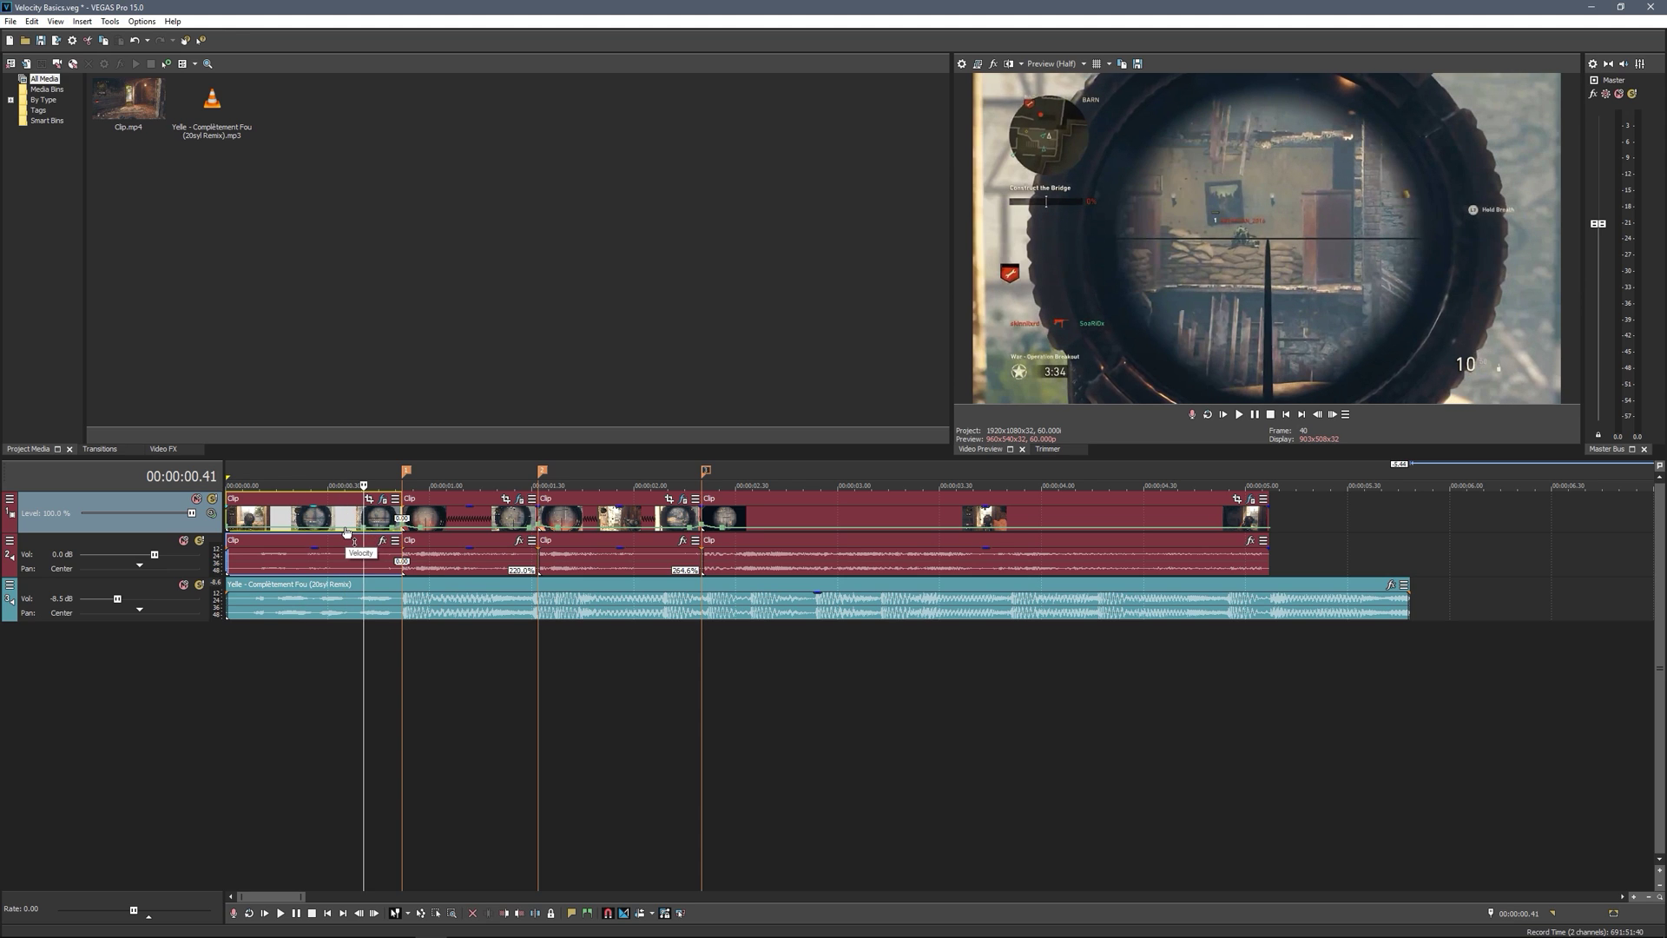
click(344, 531)
right_click(345, 532)
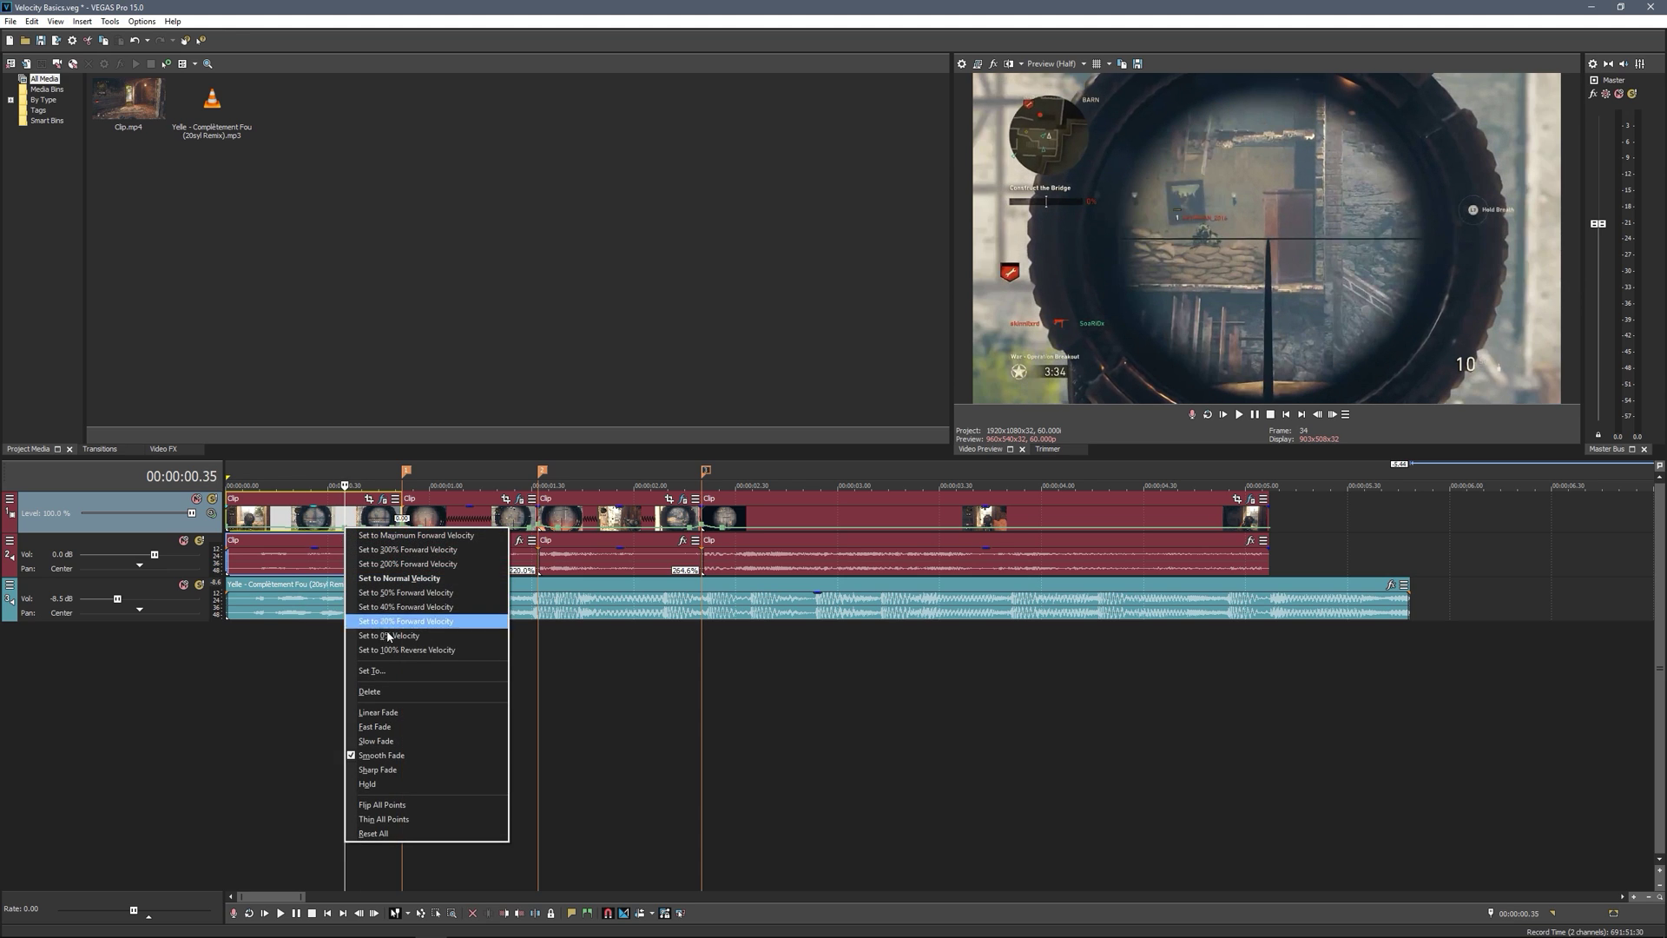
click(399, 578)
right_click(349, 530)
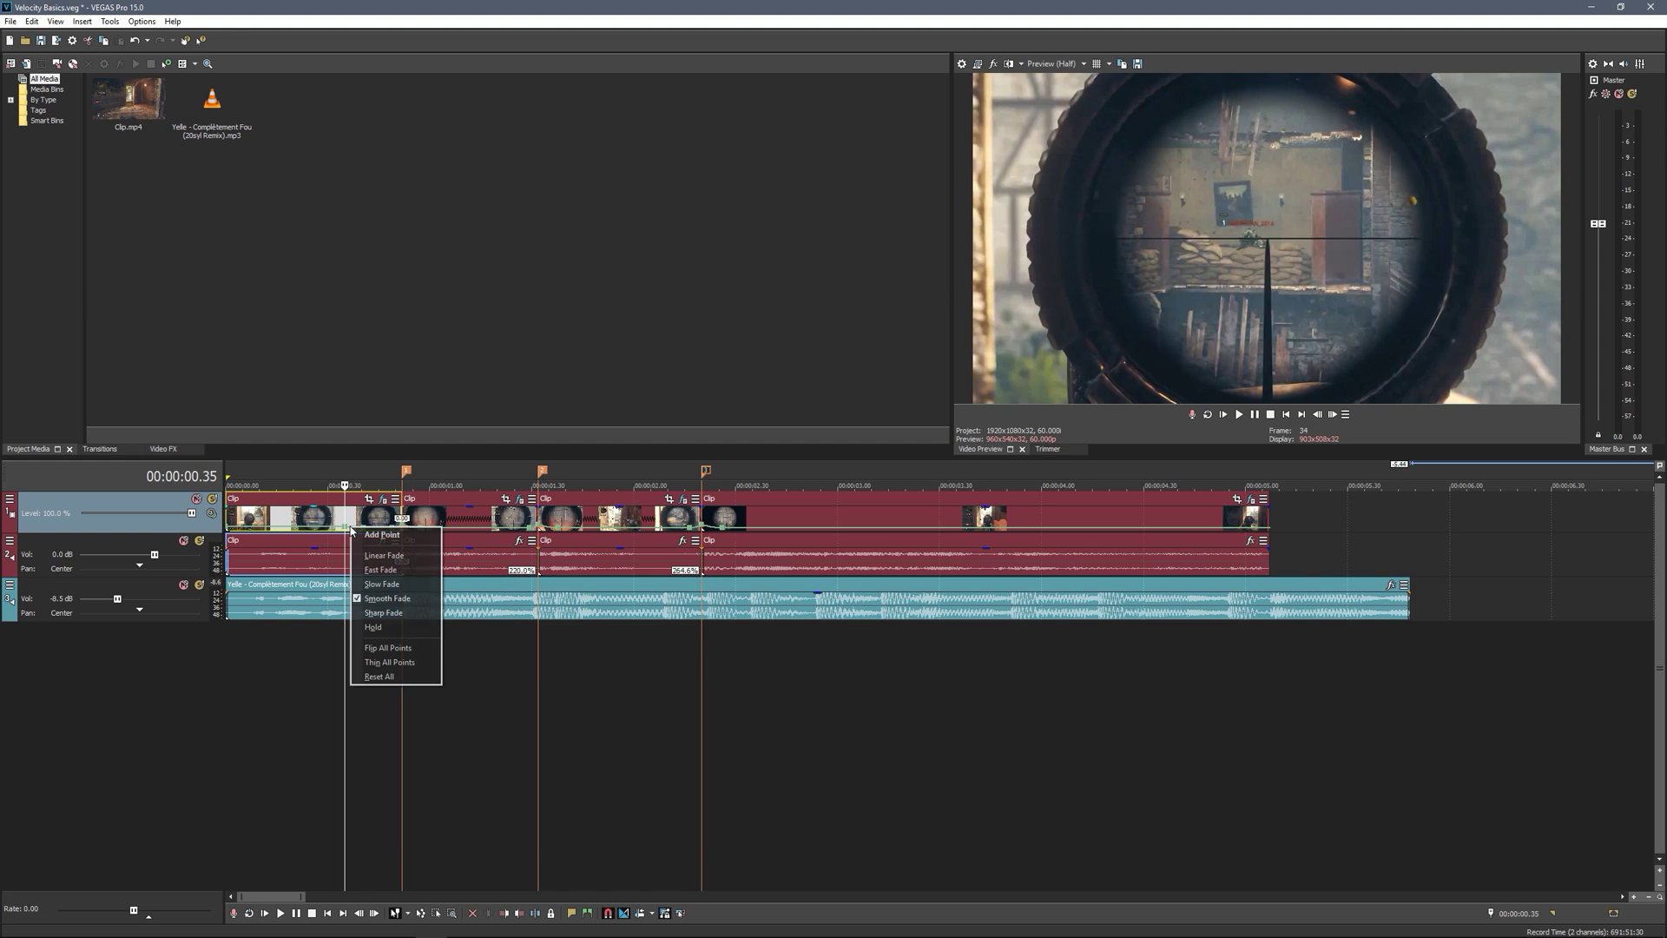
click(271, 690)
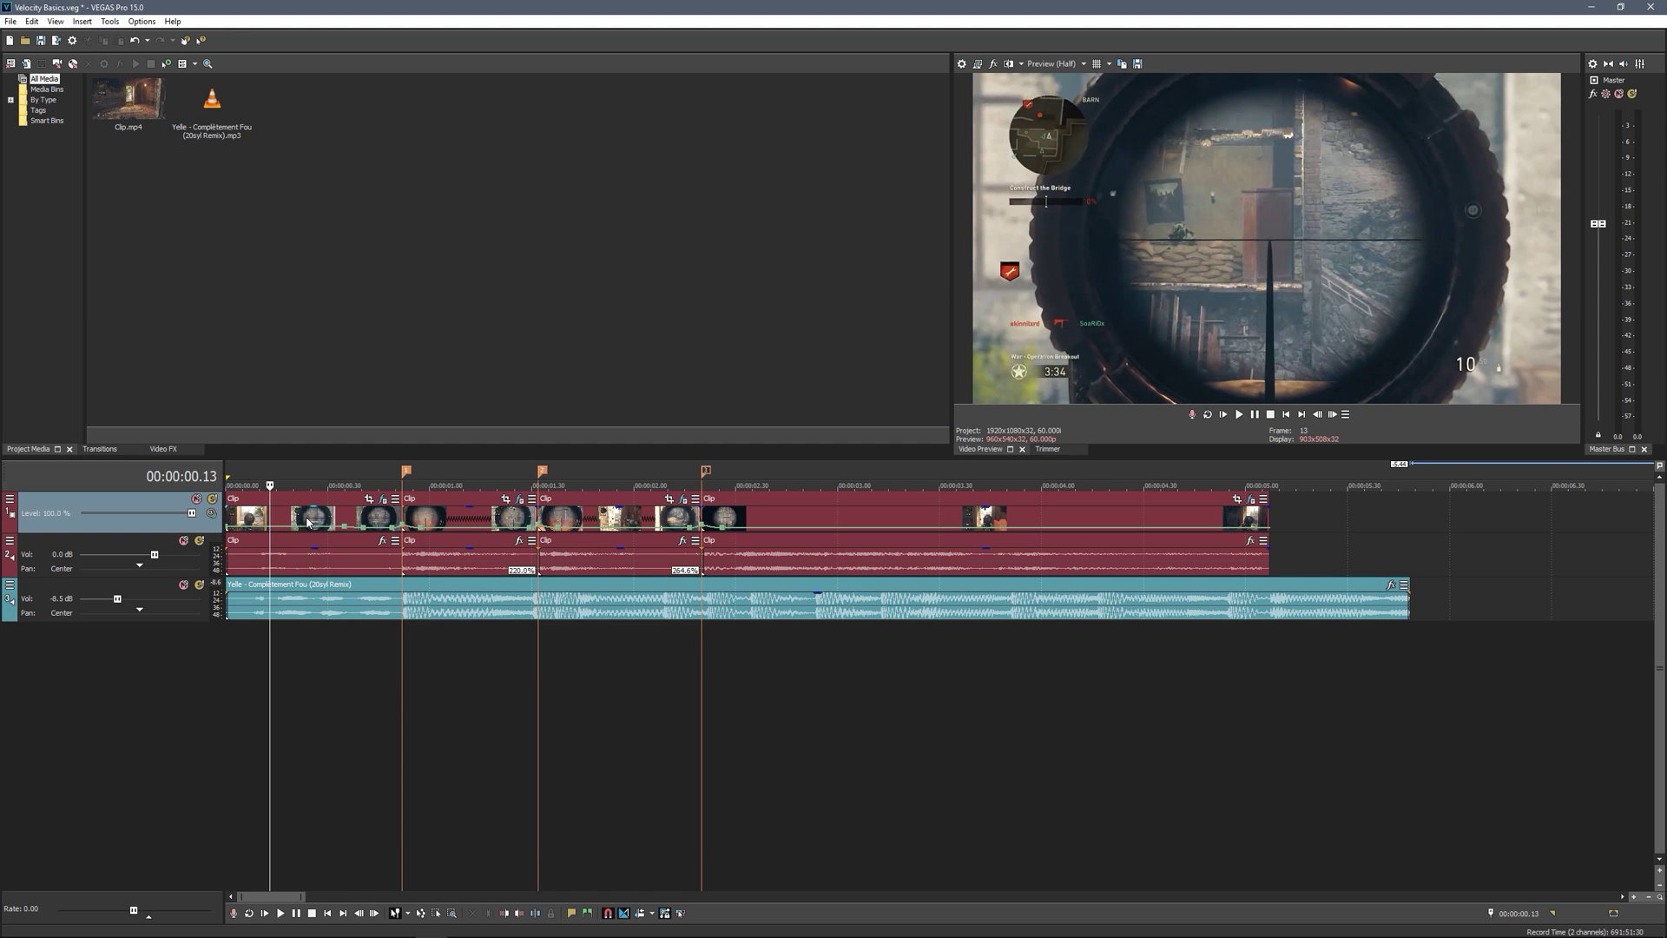
Preview the edit, then trim the last gameplay clip's end so it stops near 3.5 s
key(space)
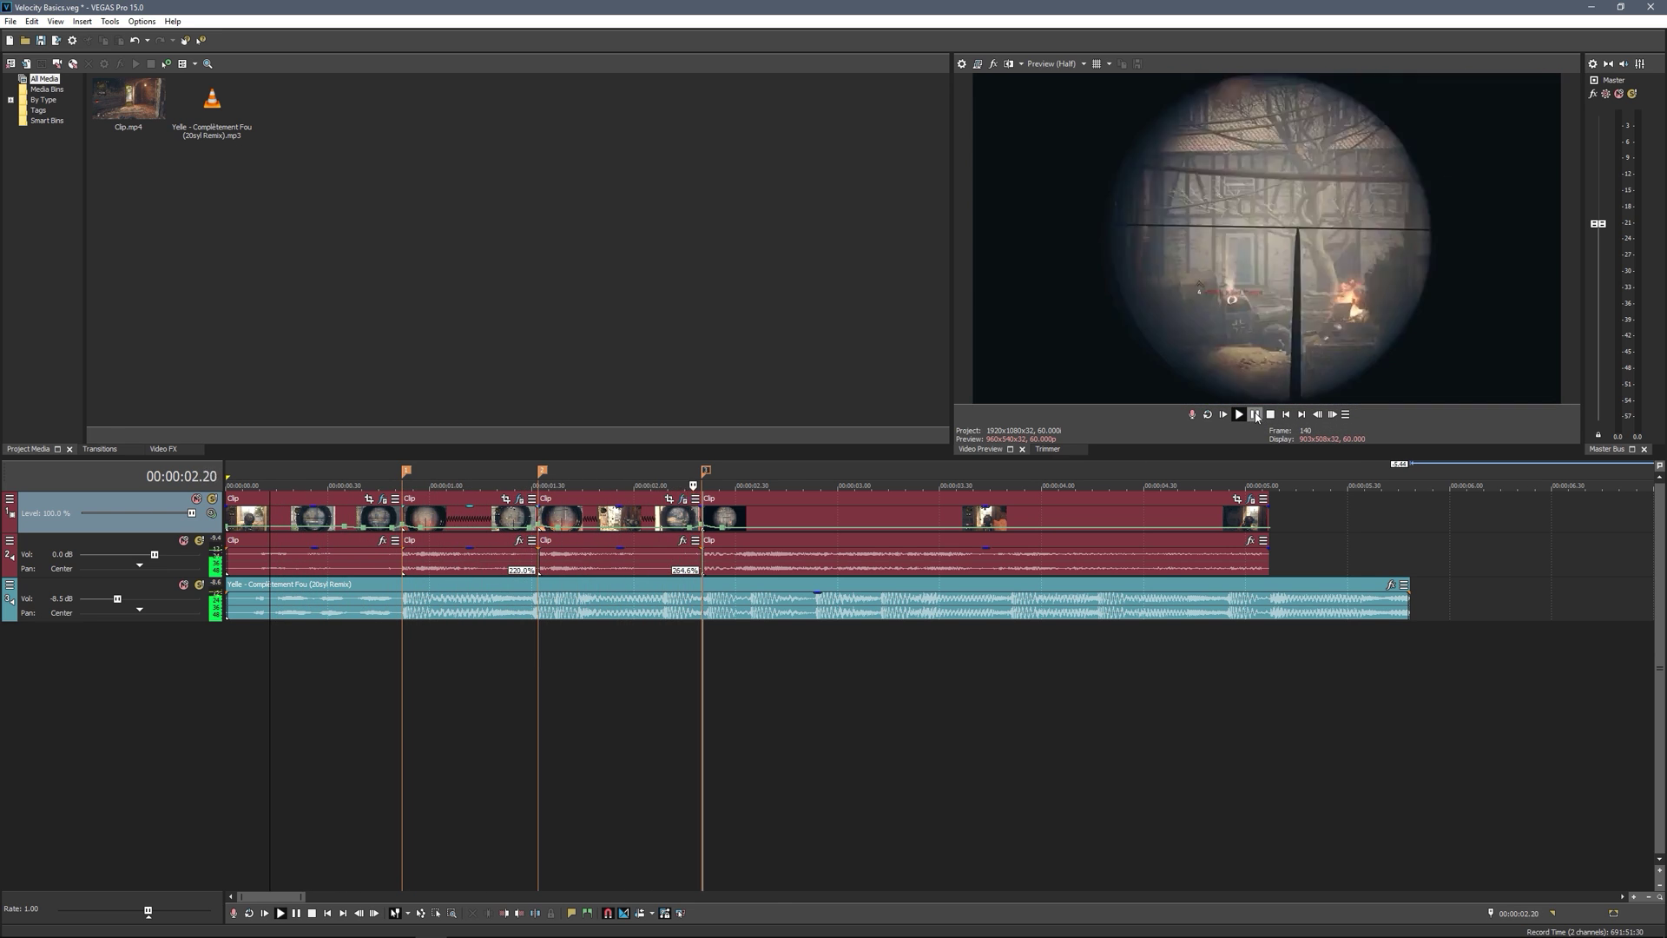
click(1256, 415)
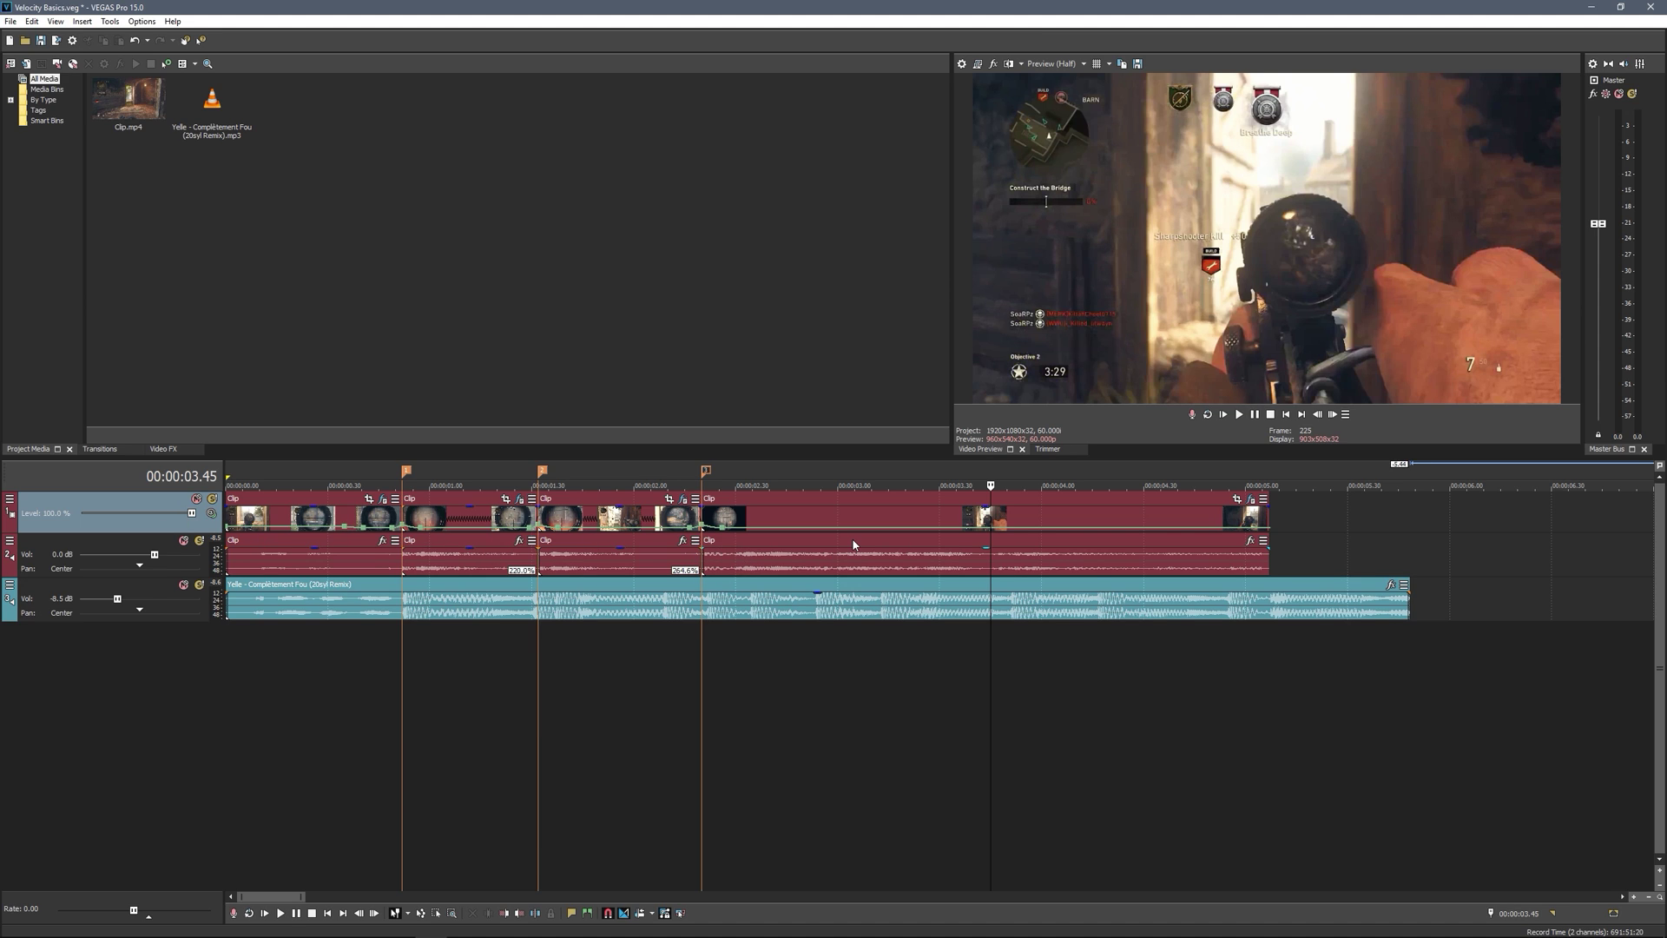
click(800, 573)
click(557, 557)
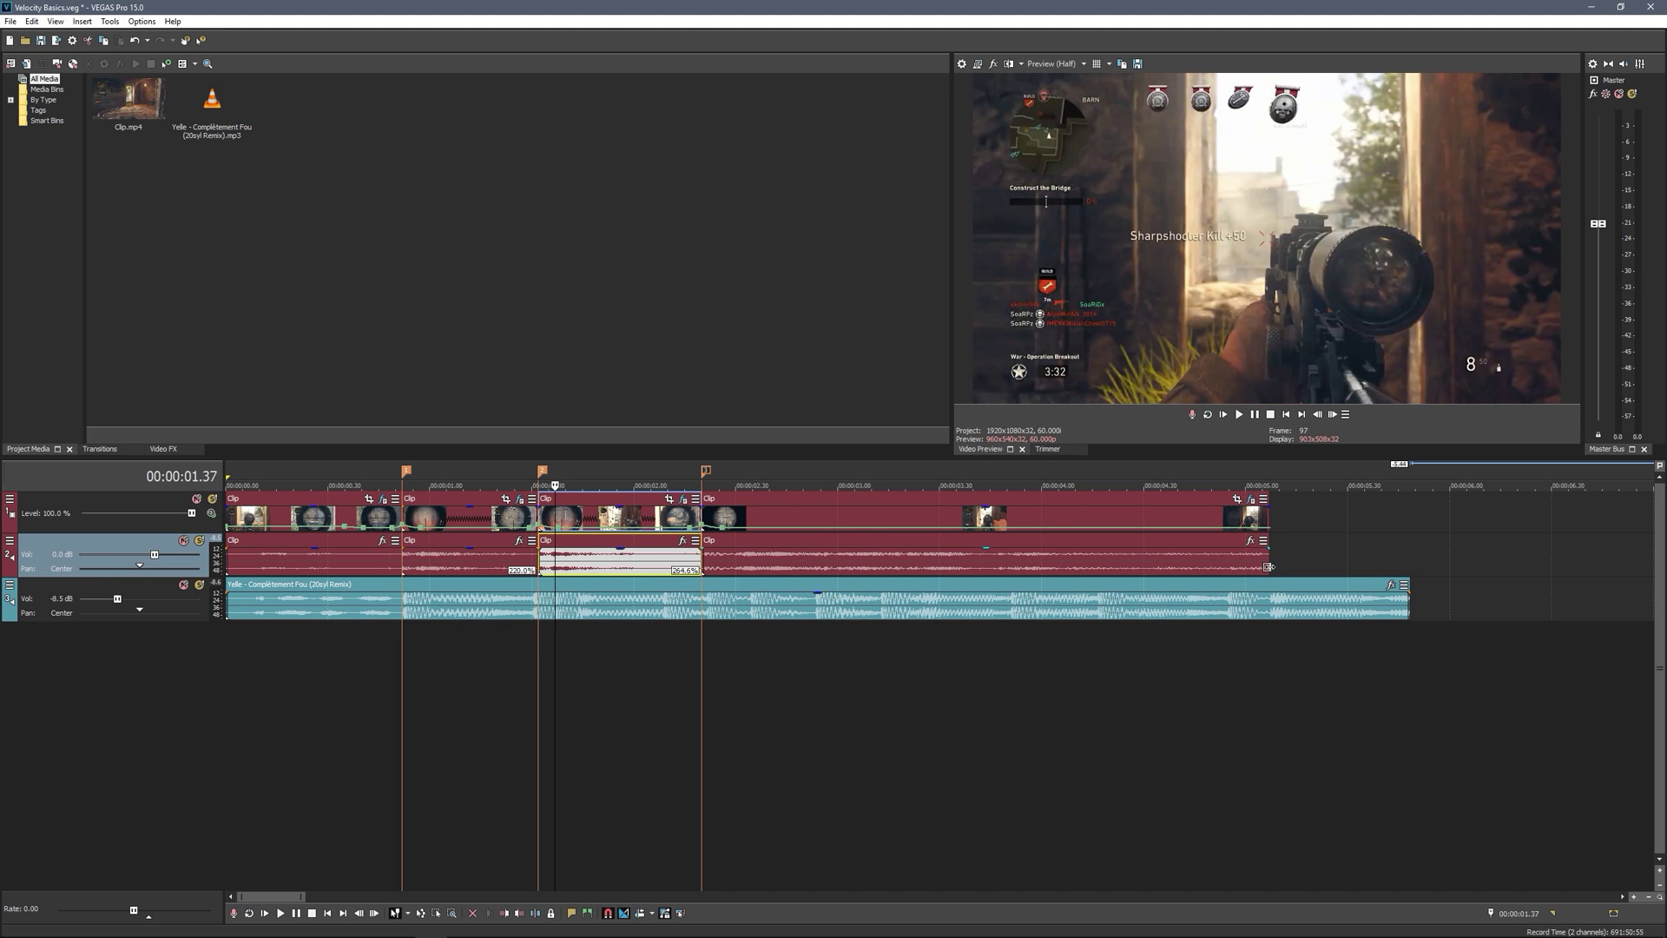
drag(1268, 567, 979, 571)
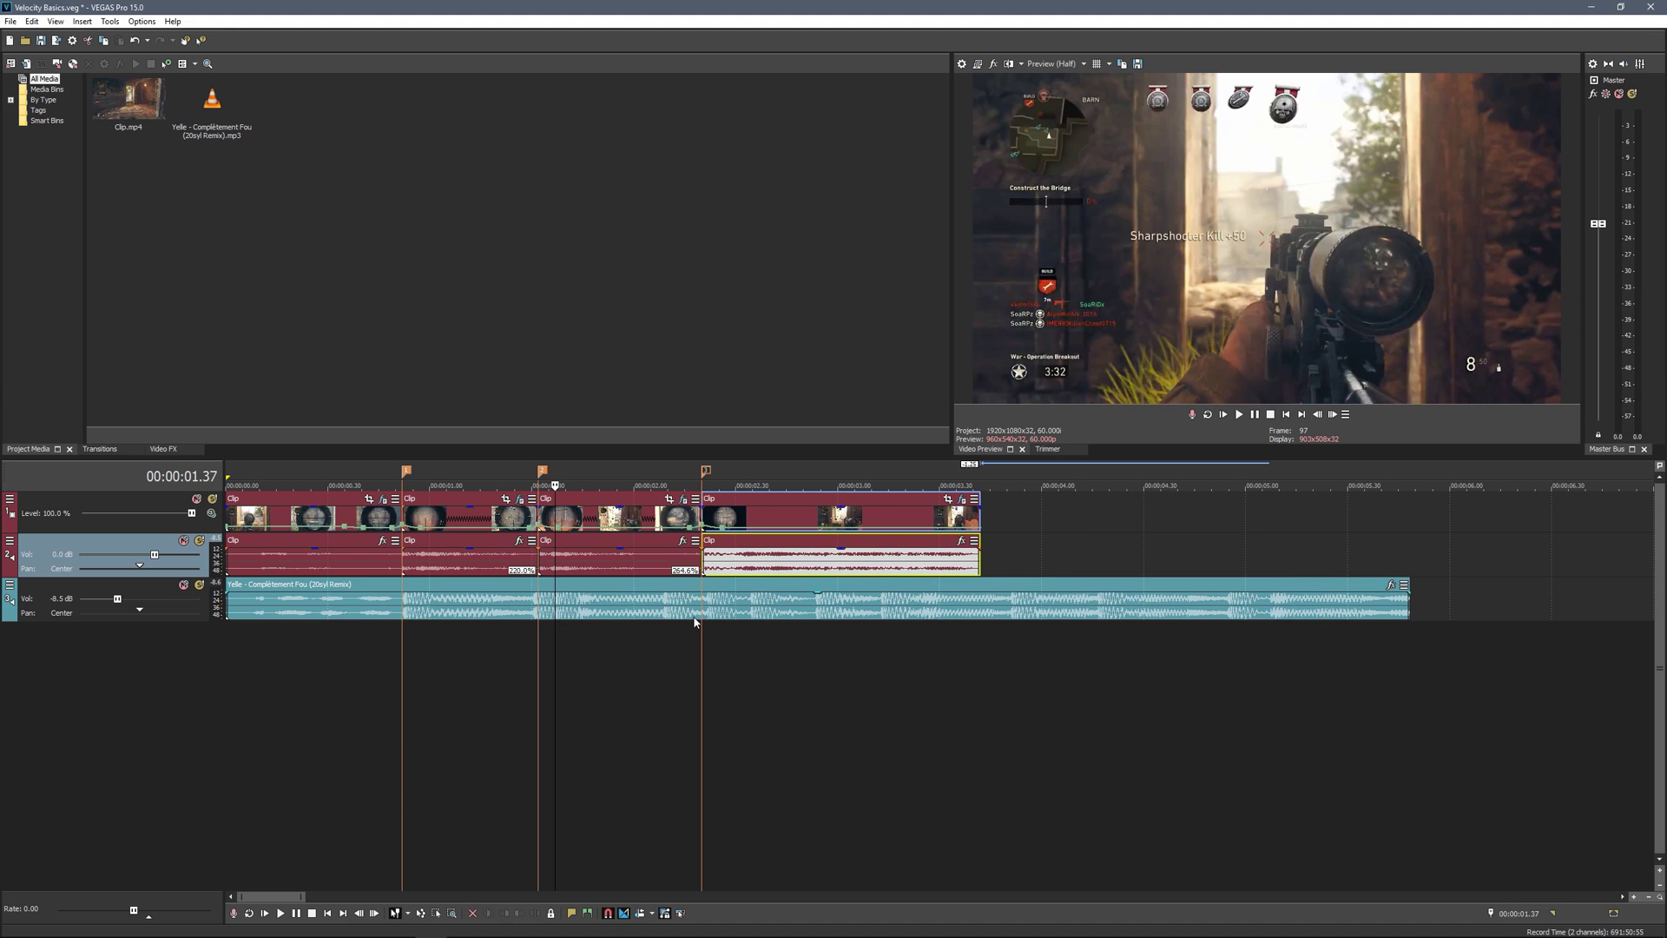